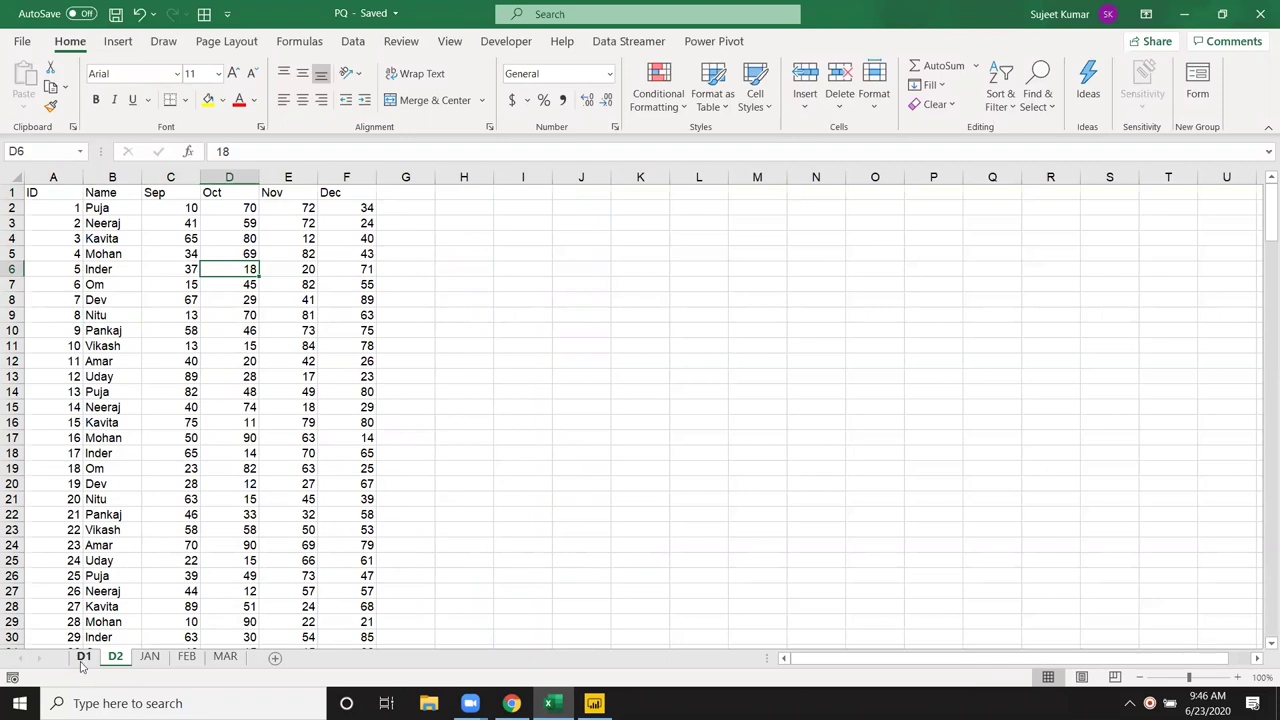
# - Review the month columns on the D1 and D2 worksheets of the PQ workbook
pyautogui.click(113, 656)
pyautogui.click(84, 656)
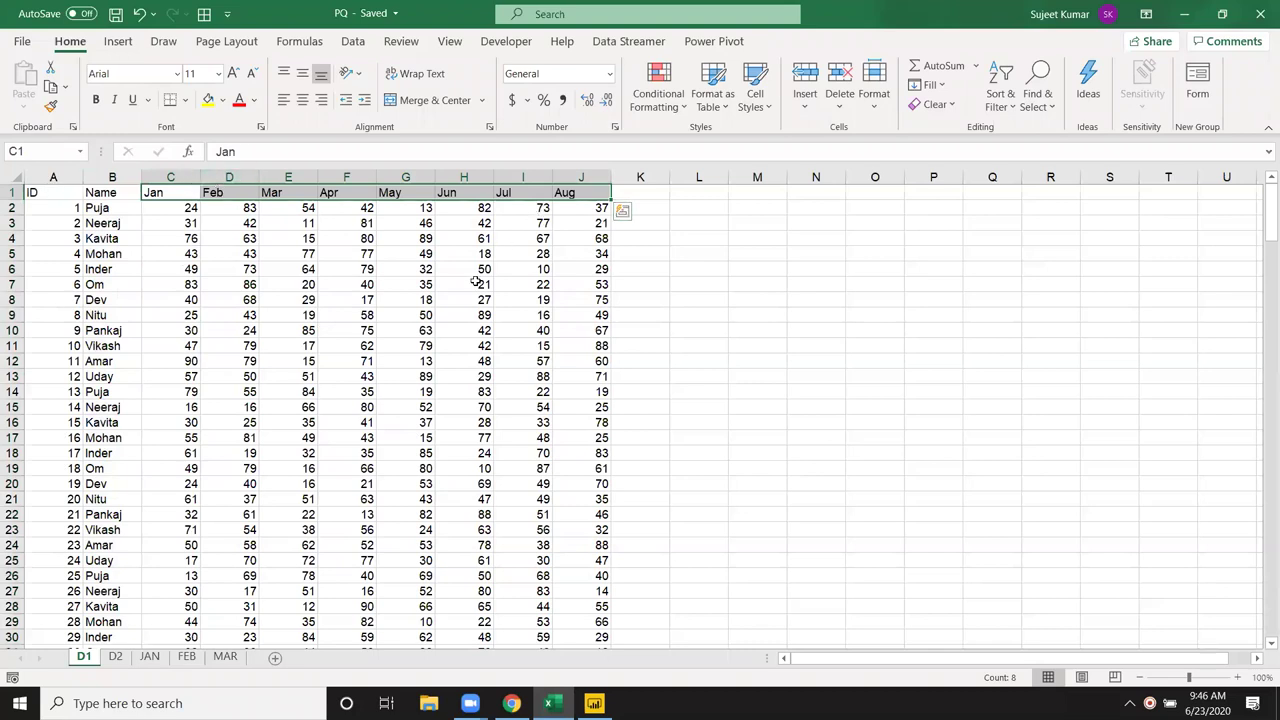
pyautogui.click(126, 657)
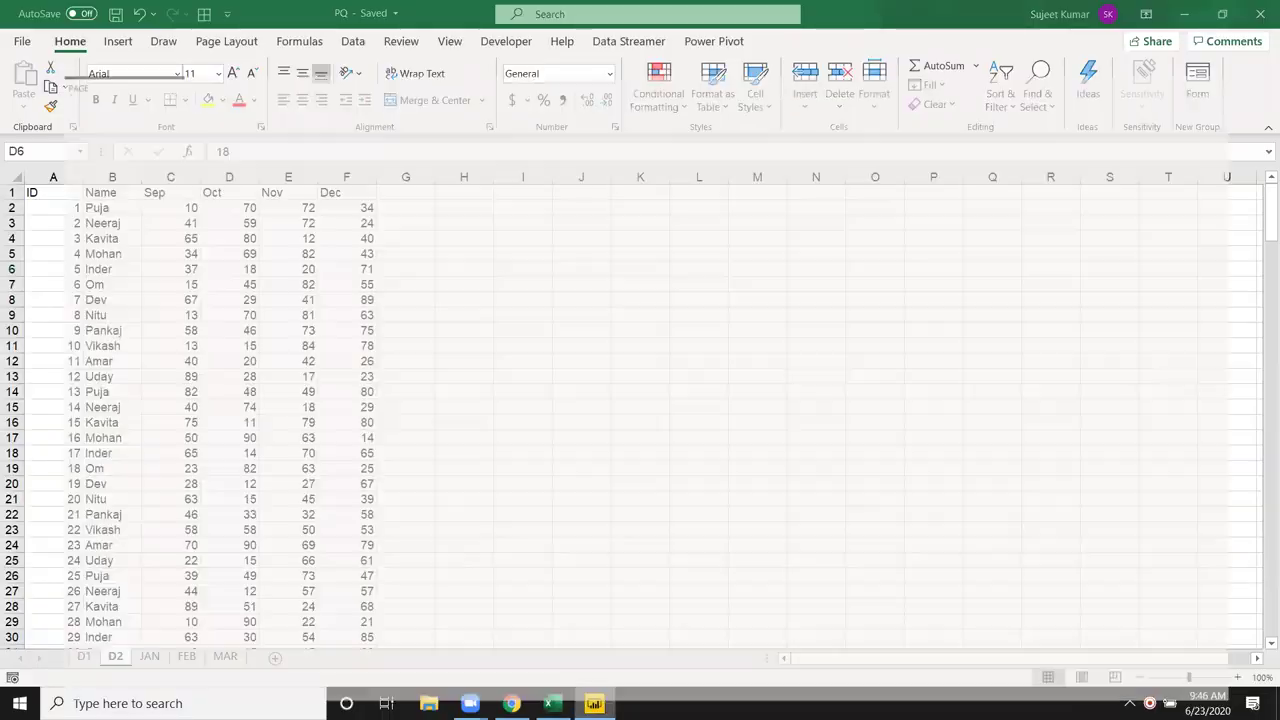
# - Switch to Power BI Desktop and connect to the PQ Excel workbook in the Google Drive folder as a data source
pyautogui.click(594, 703)
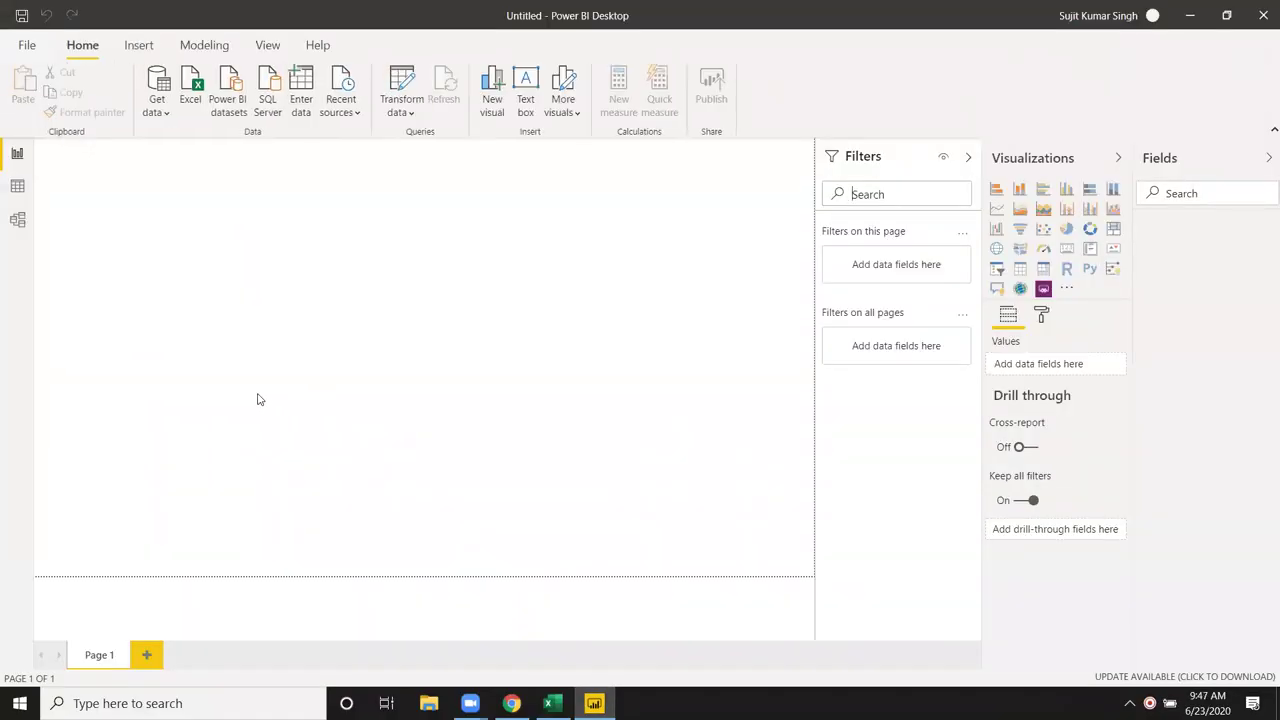
pyautogui.click(156, 110)
pyautogui.click(187, 167)
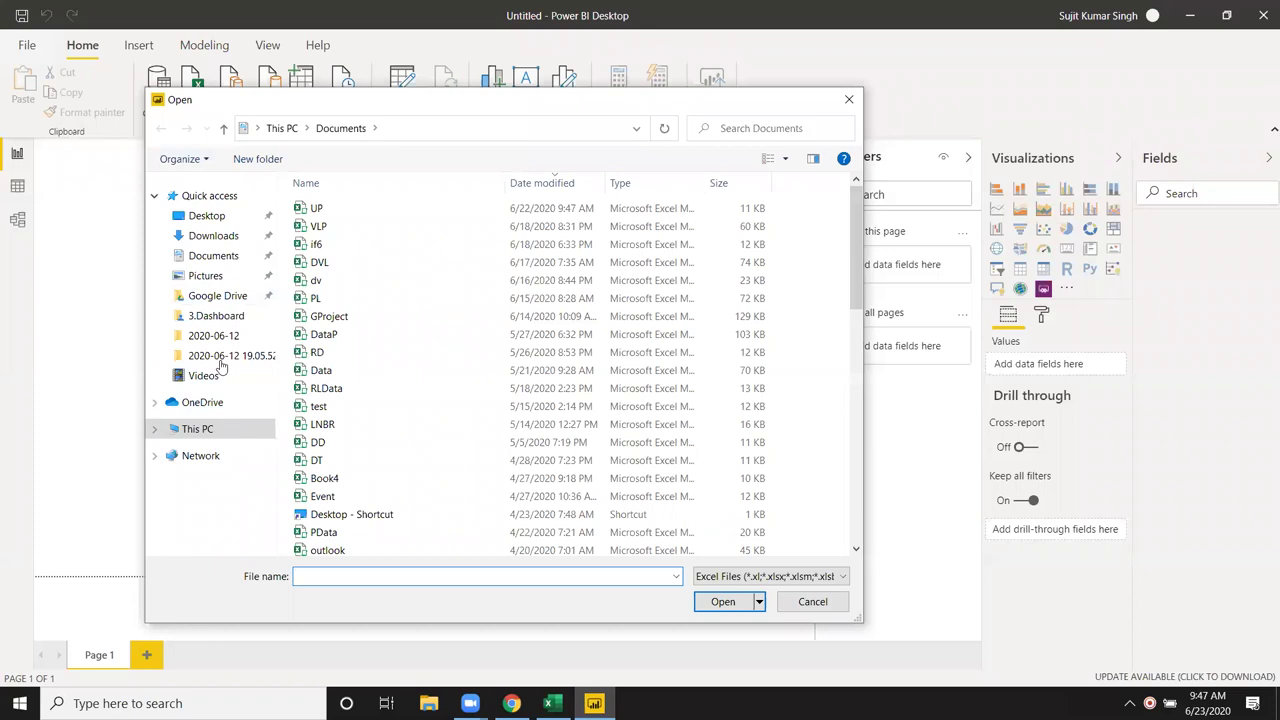
pyautogui.scroll(2, 210, 210)
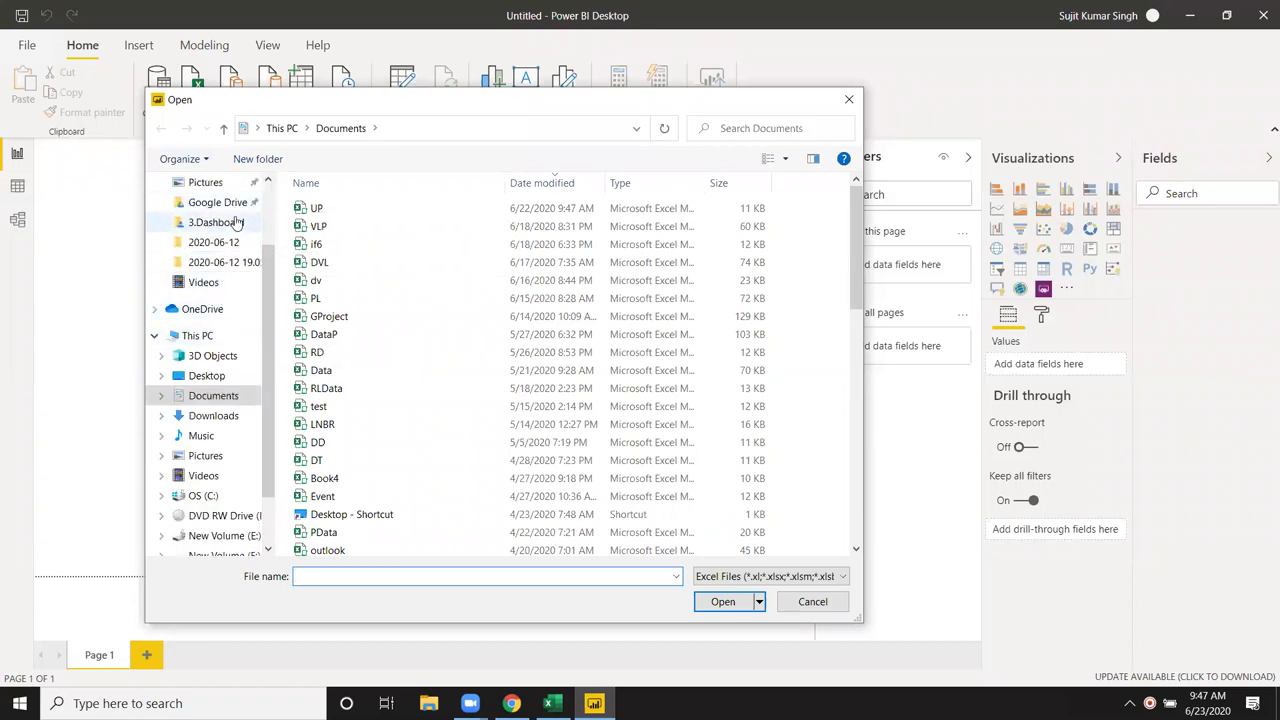
pyautogui.click(207, 202)
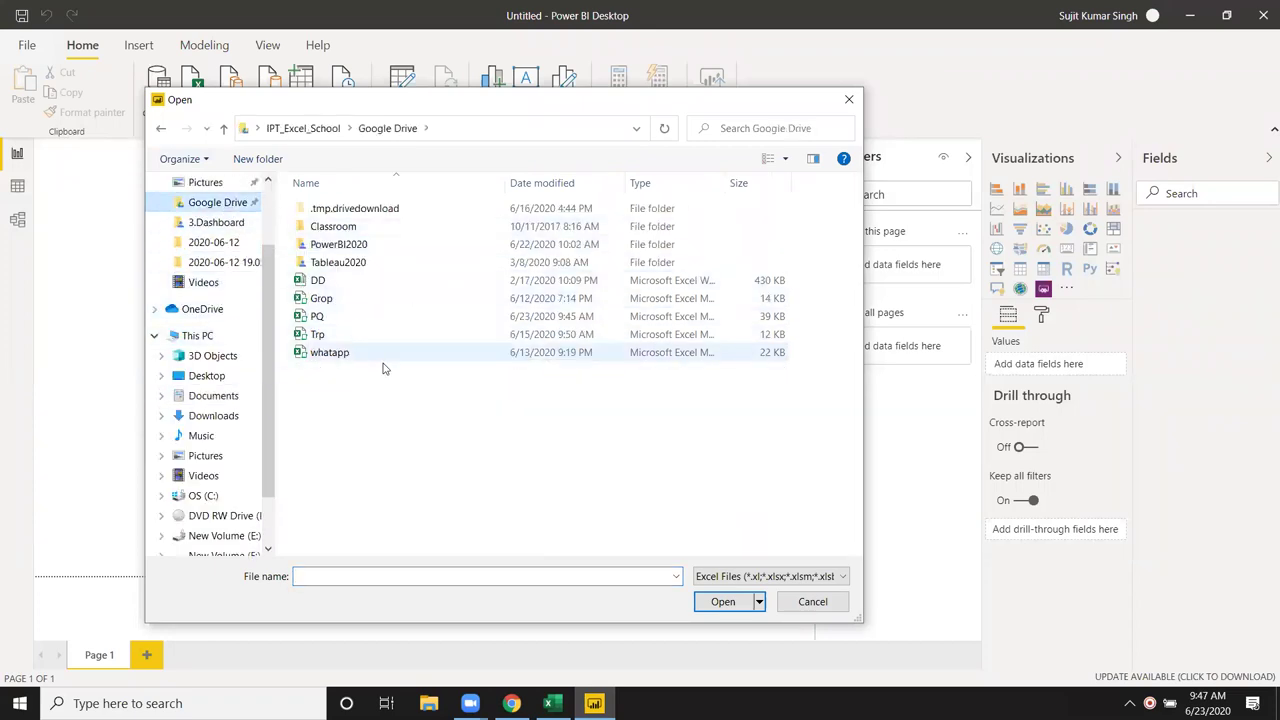
pyautogui.click(385, 318)
pyautogui.click(710, 601)
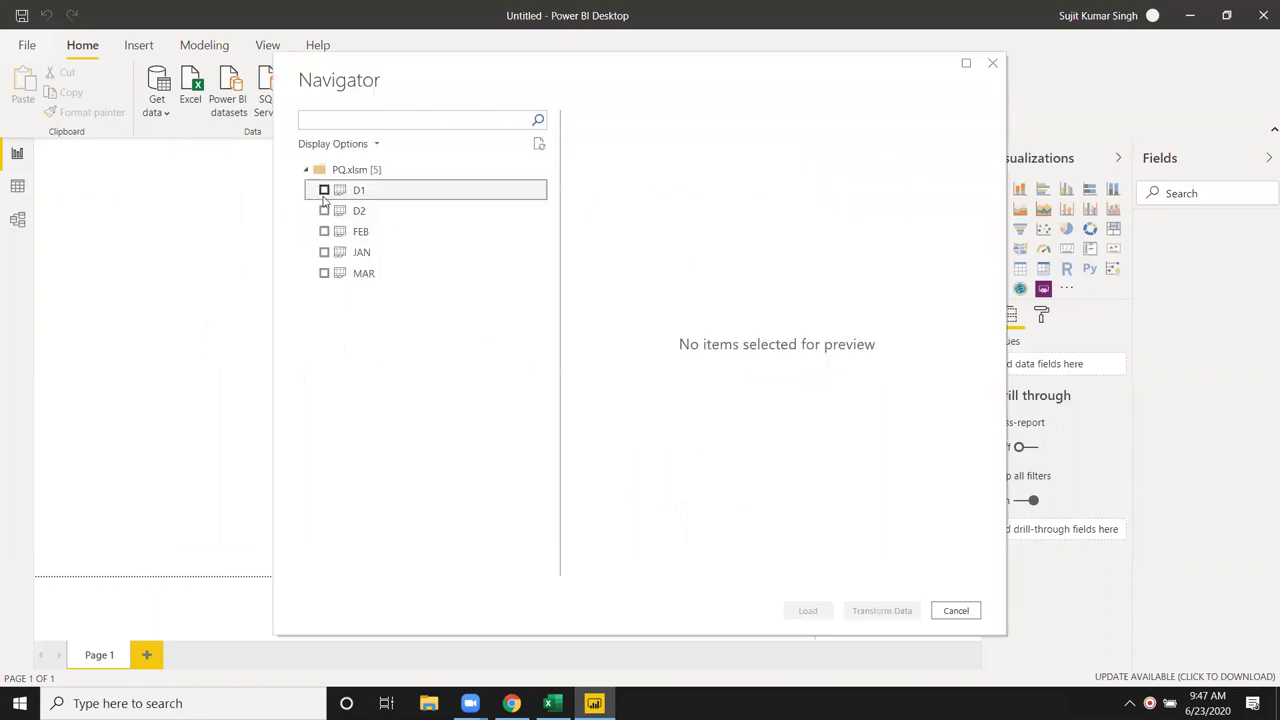
# - Select the D1 and D2 sheets of PQ.xlsm and open them for transformation in the Power Query Editor
pyautogui.click(325, 197)
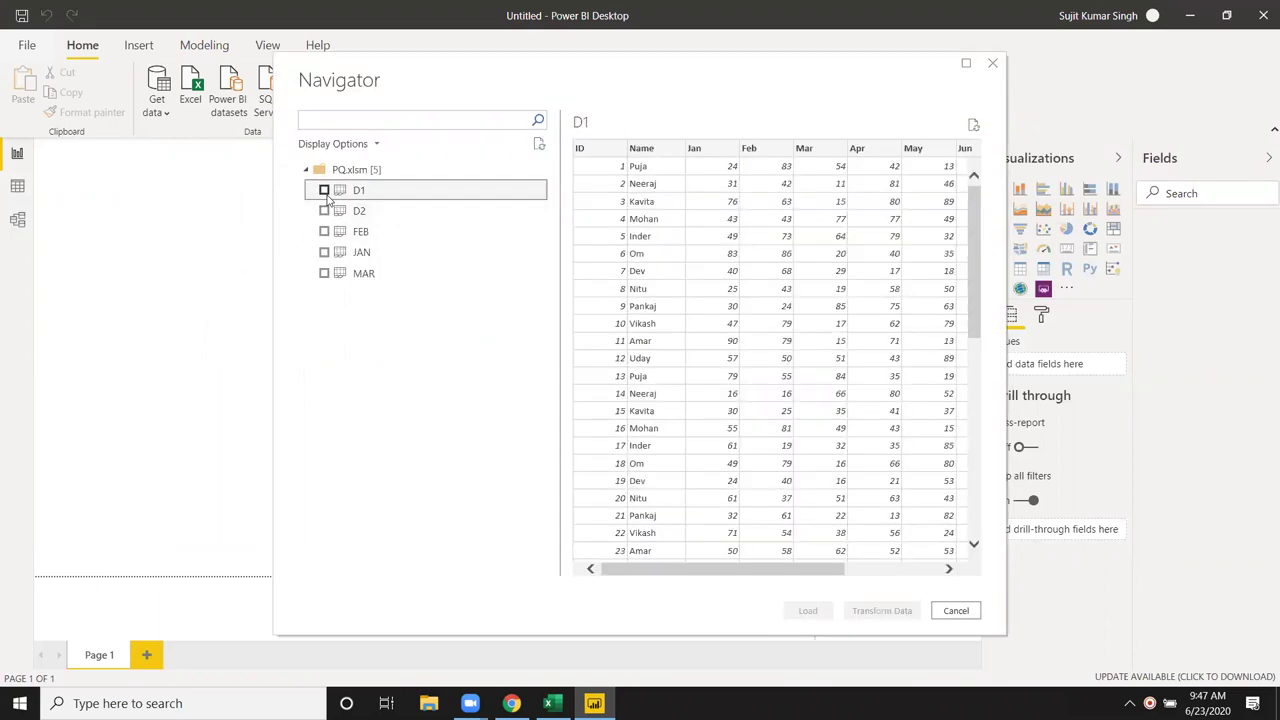
pyautogui.click(325, 191)
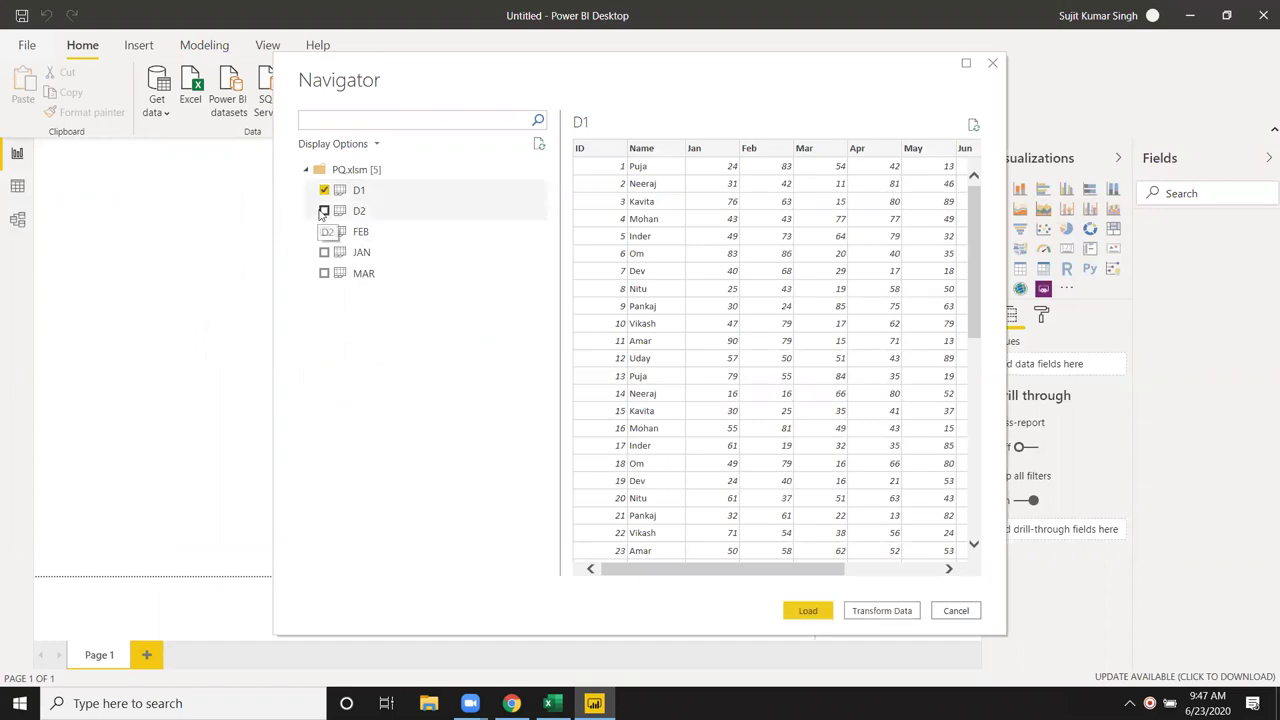
pyautogui.click(324, 211)
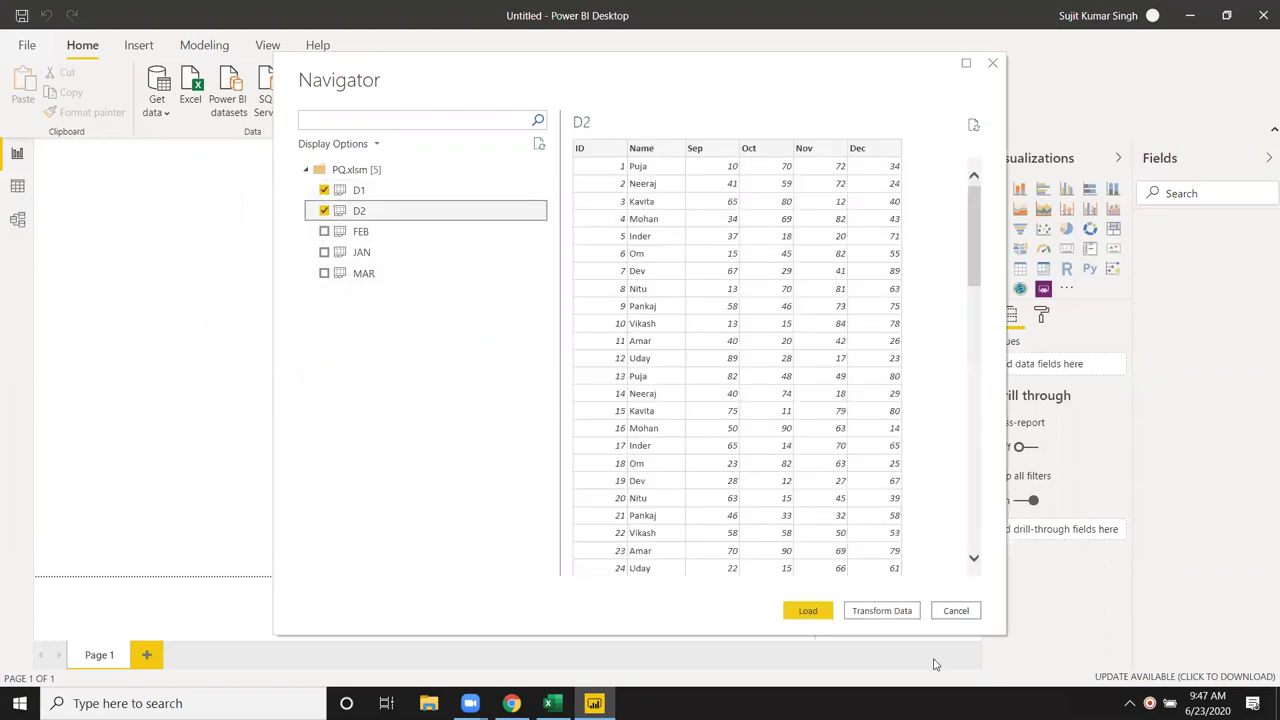
pyautogui.hotkey('alt', 'Tab')
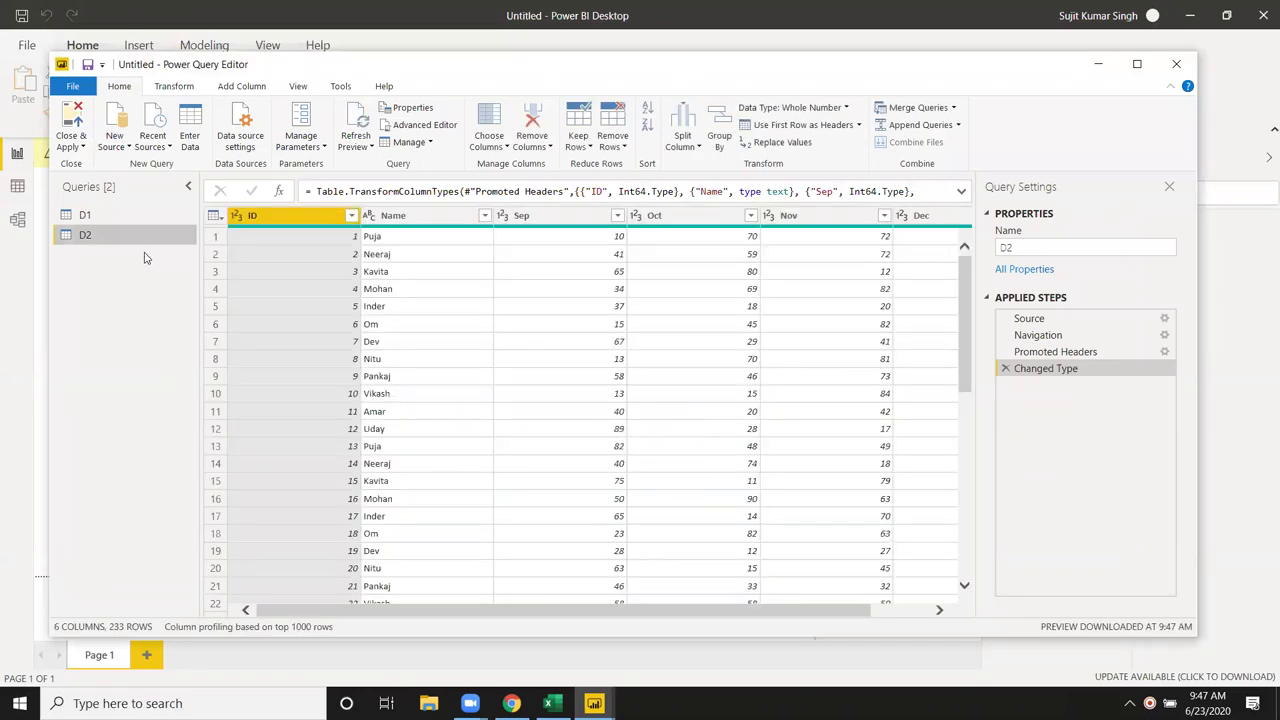
pyautogui.click(111, 217)
pyautogui.click(958, 128)
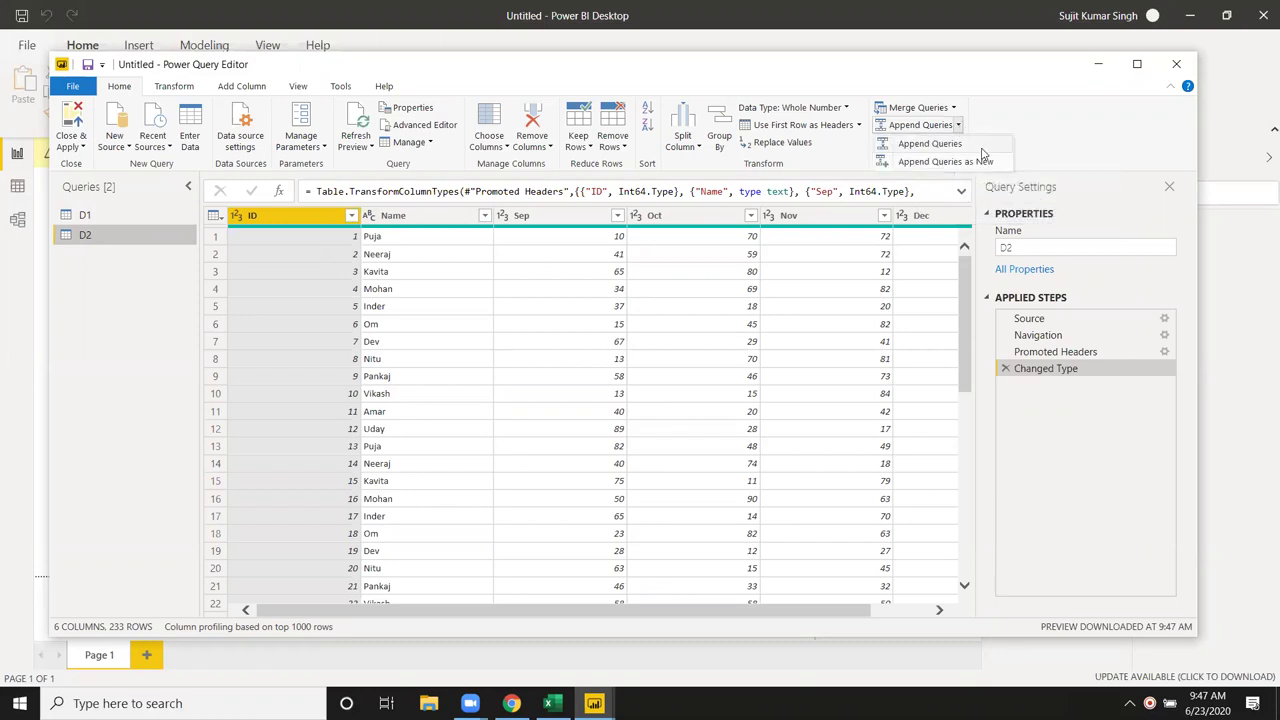
pyautogui.click(955, 155)
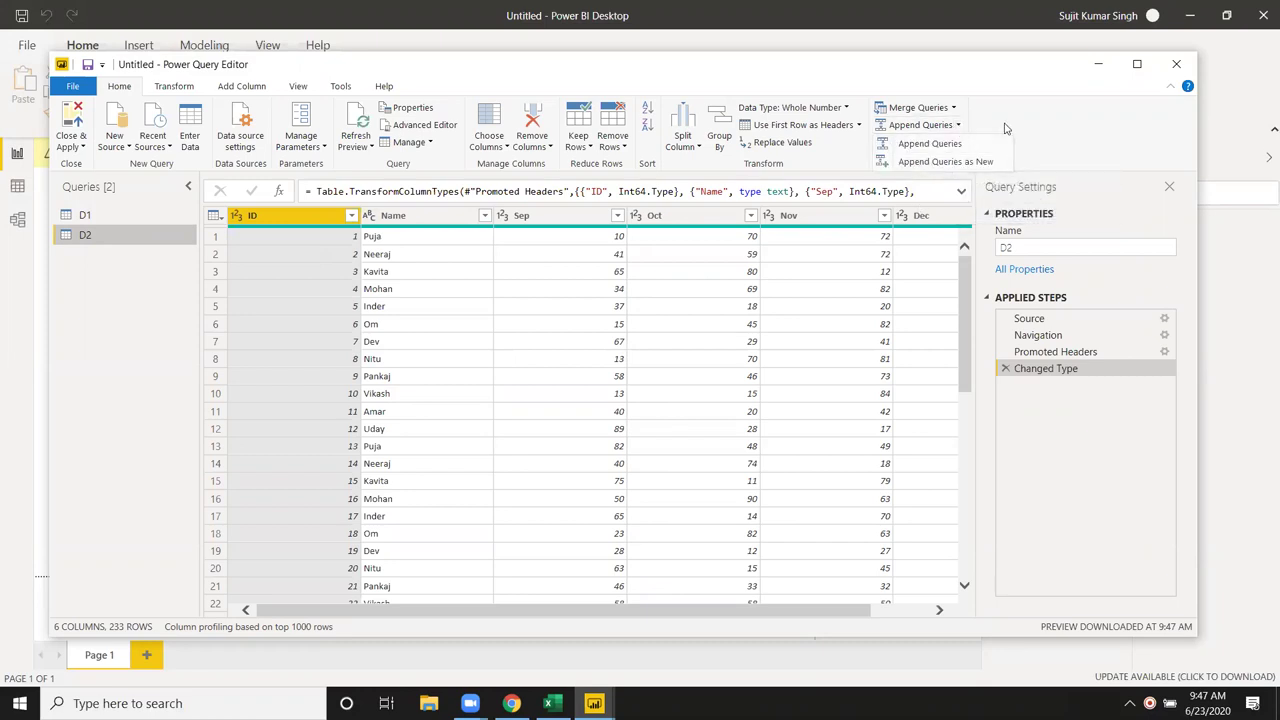
# - Try to merge query D1 into D2, matching on the ID columns with a Left Outer join
pyautogui.click(954, 109)
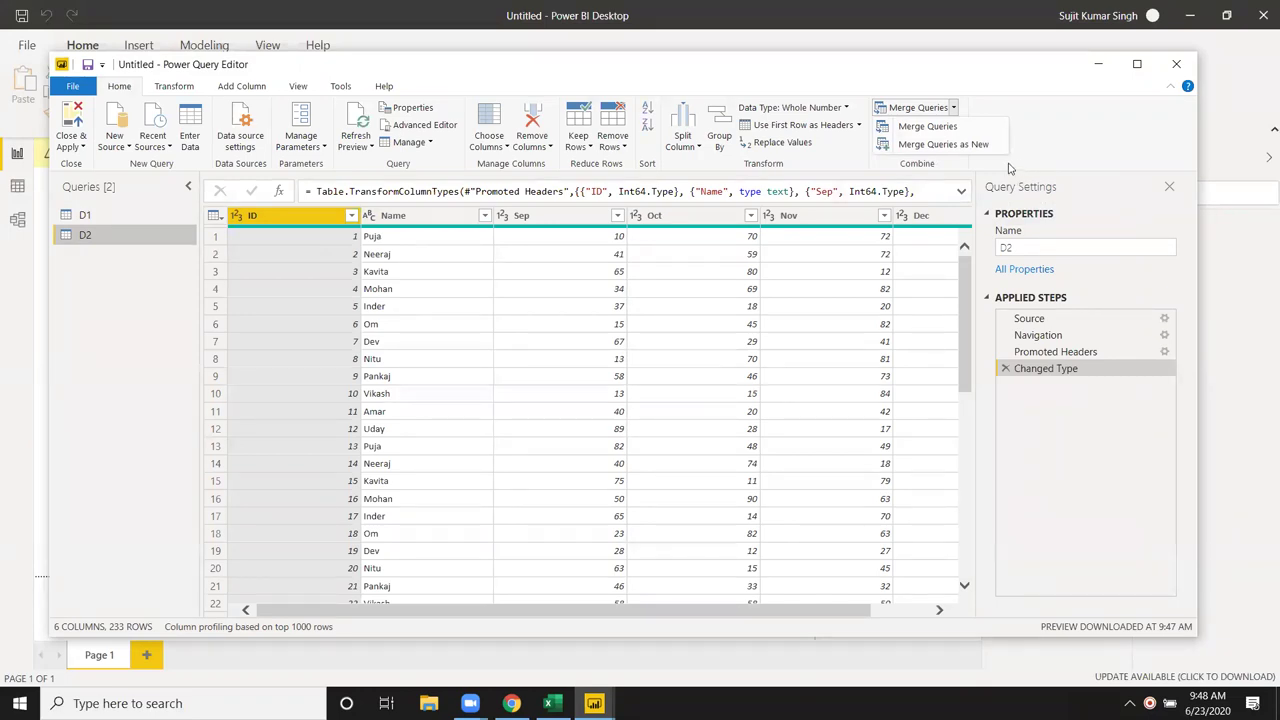
pyautogui.click(930, 133)
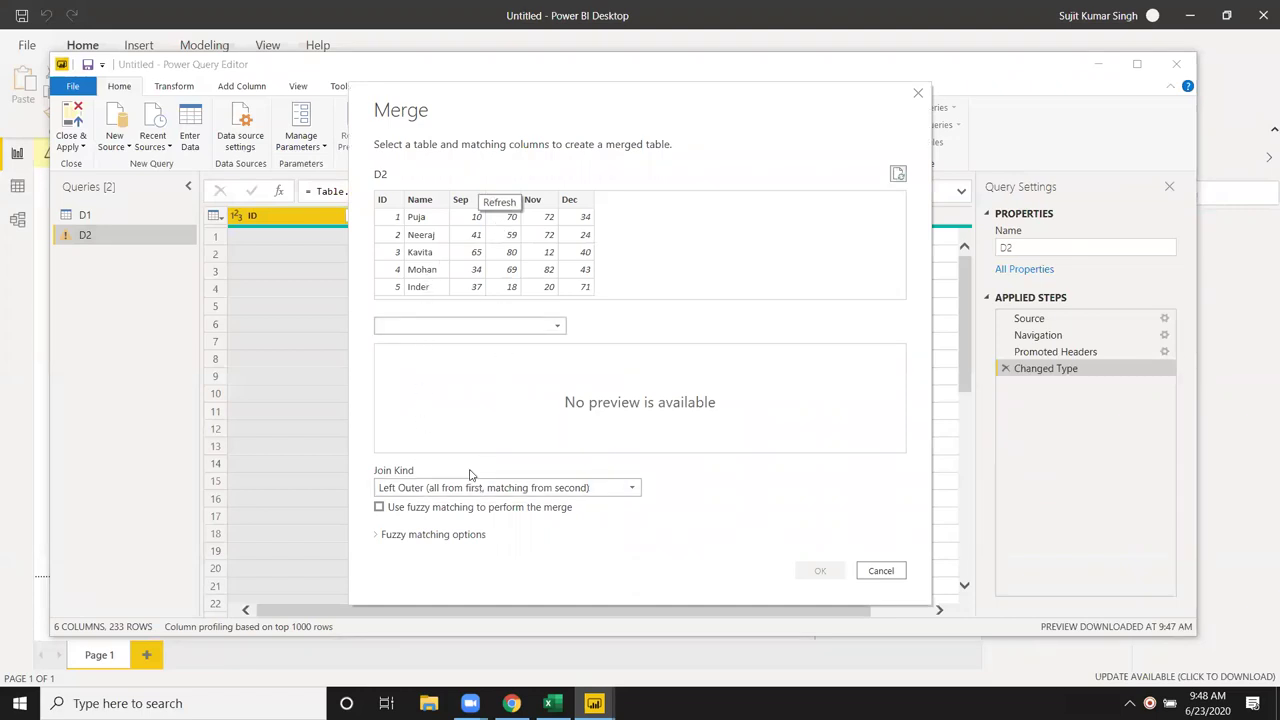
pyautogui.click(458, 327)
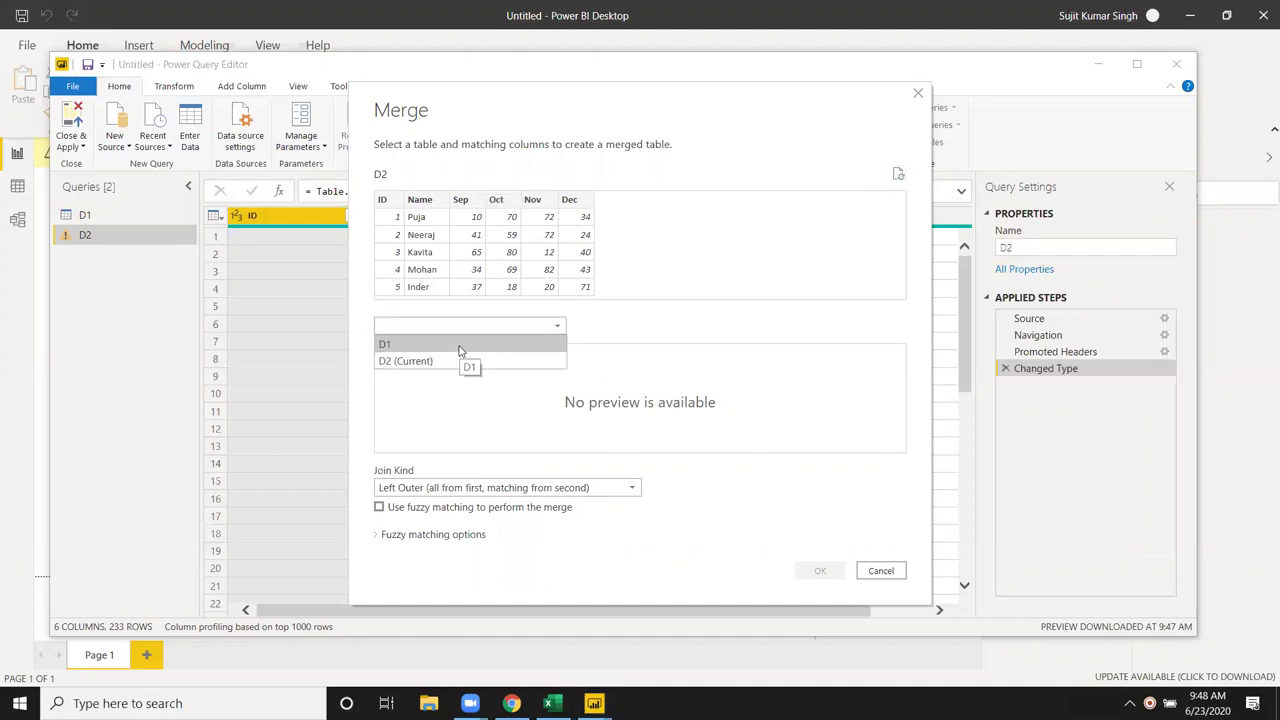
pyautogui.click(460, 348)
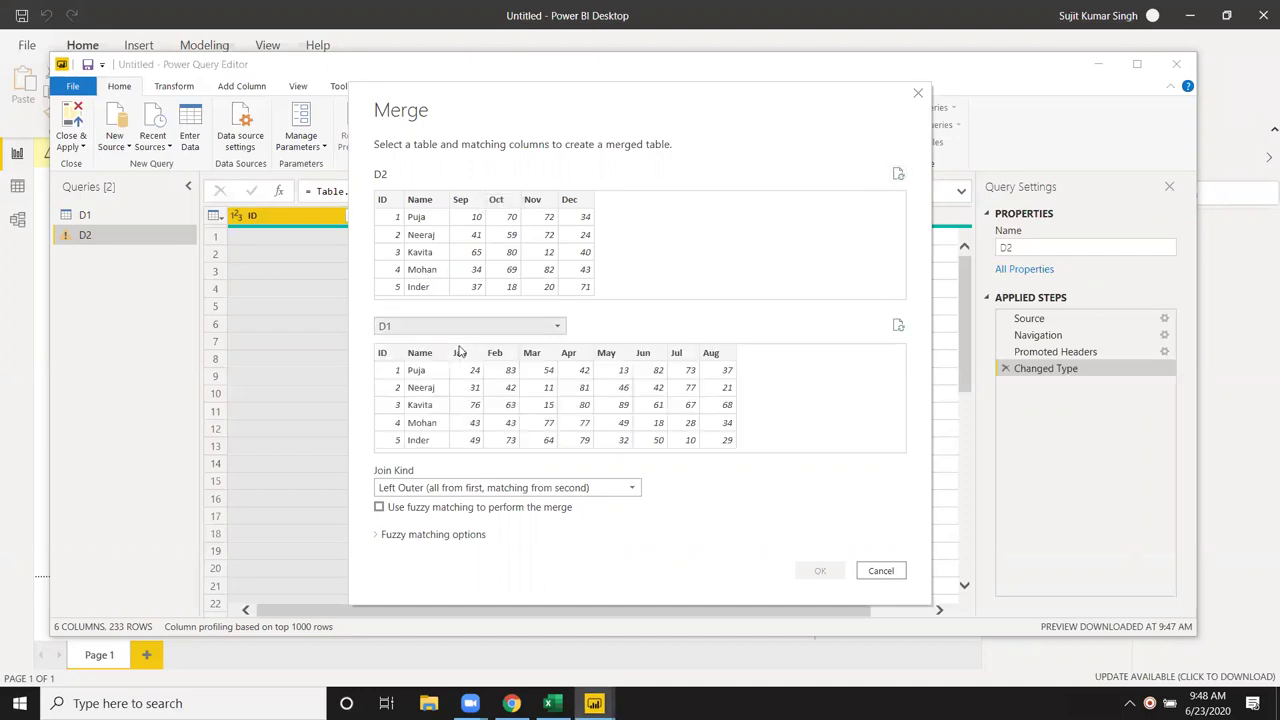
pyautogui.click(398, 368)
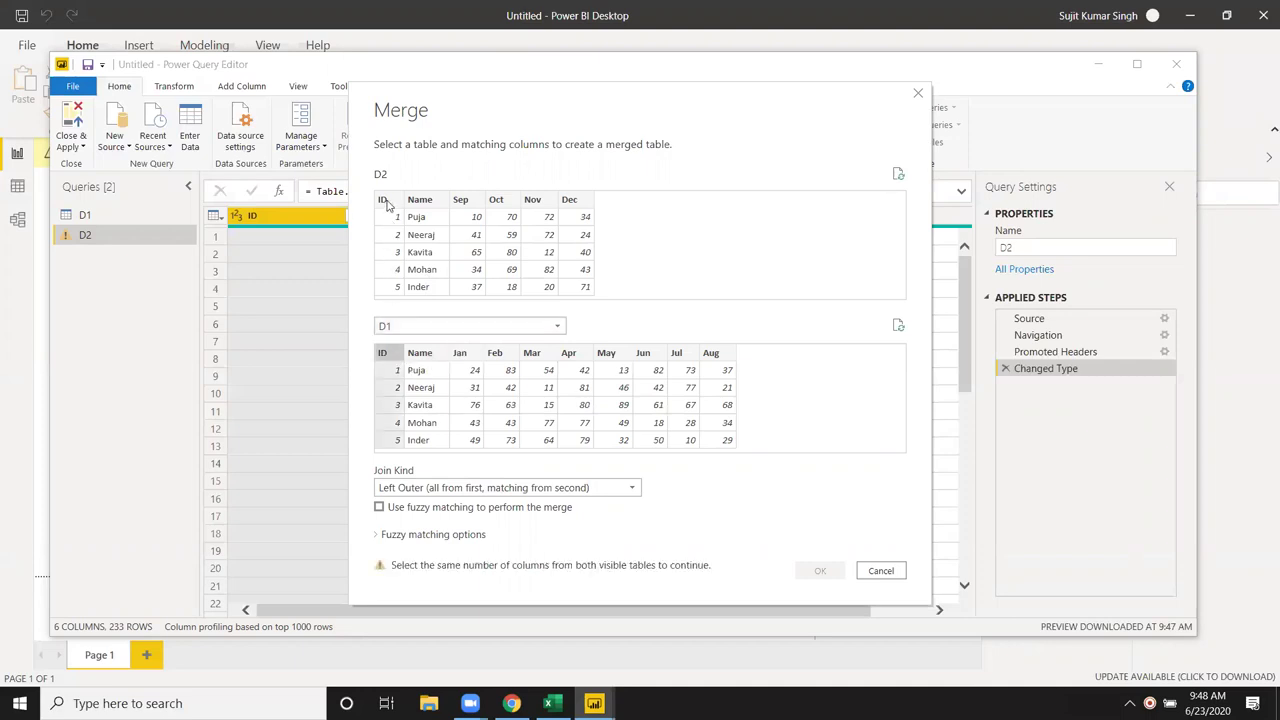
pyautogui.click(386, 204)
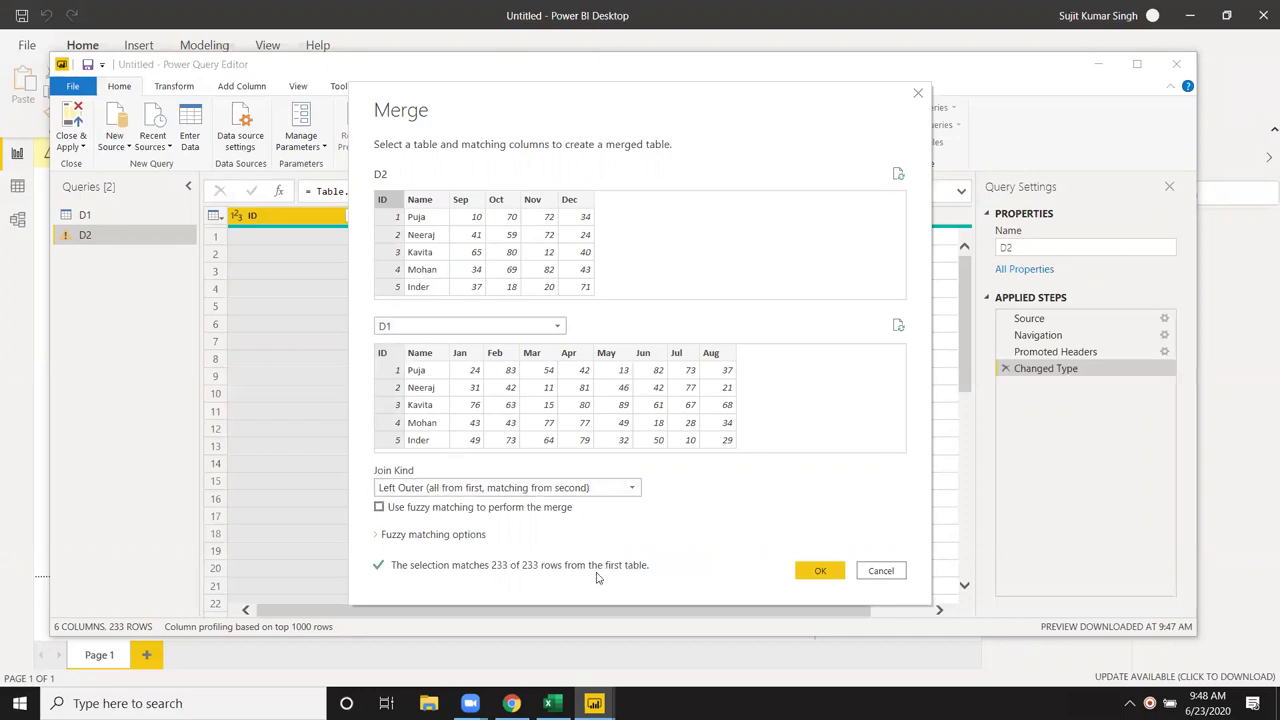
pyautogui.click(819, 571)
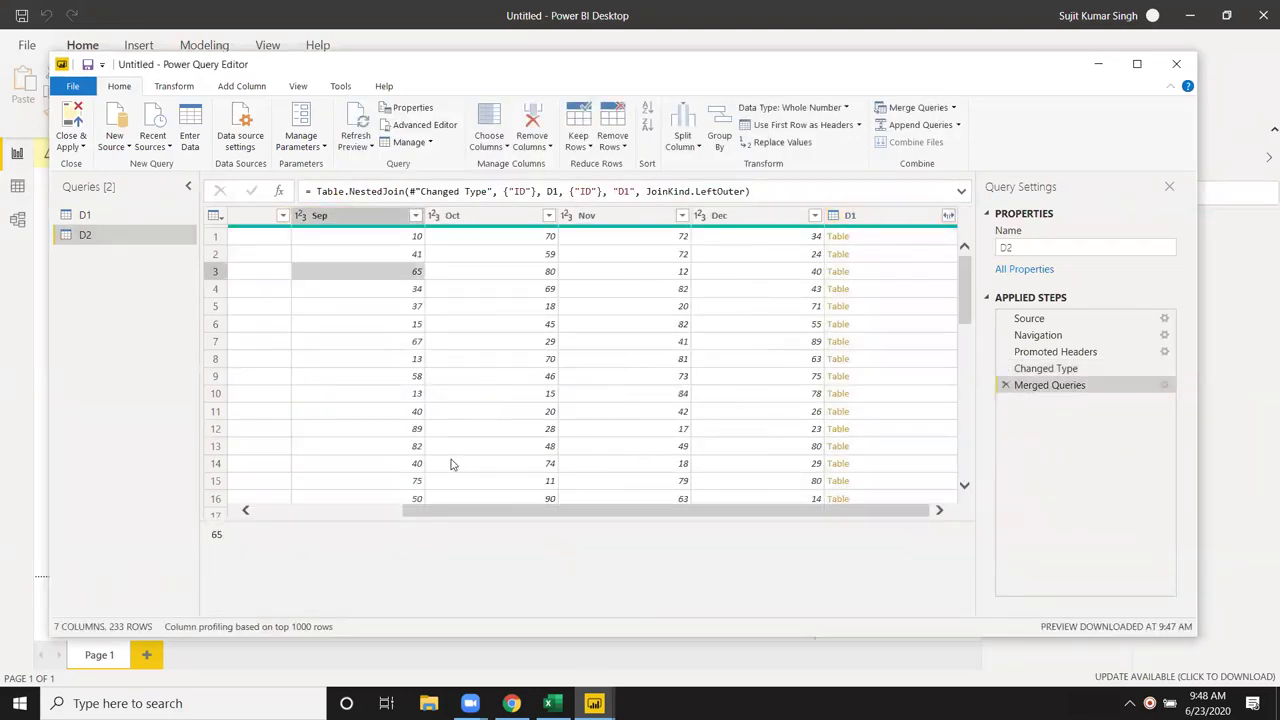
# - Preview the nested D1 table in the first row of D2, and delete the Merged Queries step
pyautogui.moveTo(489, 509); pyautogui.dragTo(300, 515)
pyautogui.moveTo(616, 514); pyautogui.dragTo(895, 500)
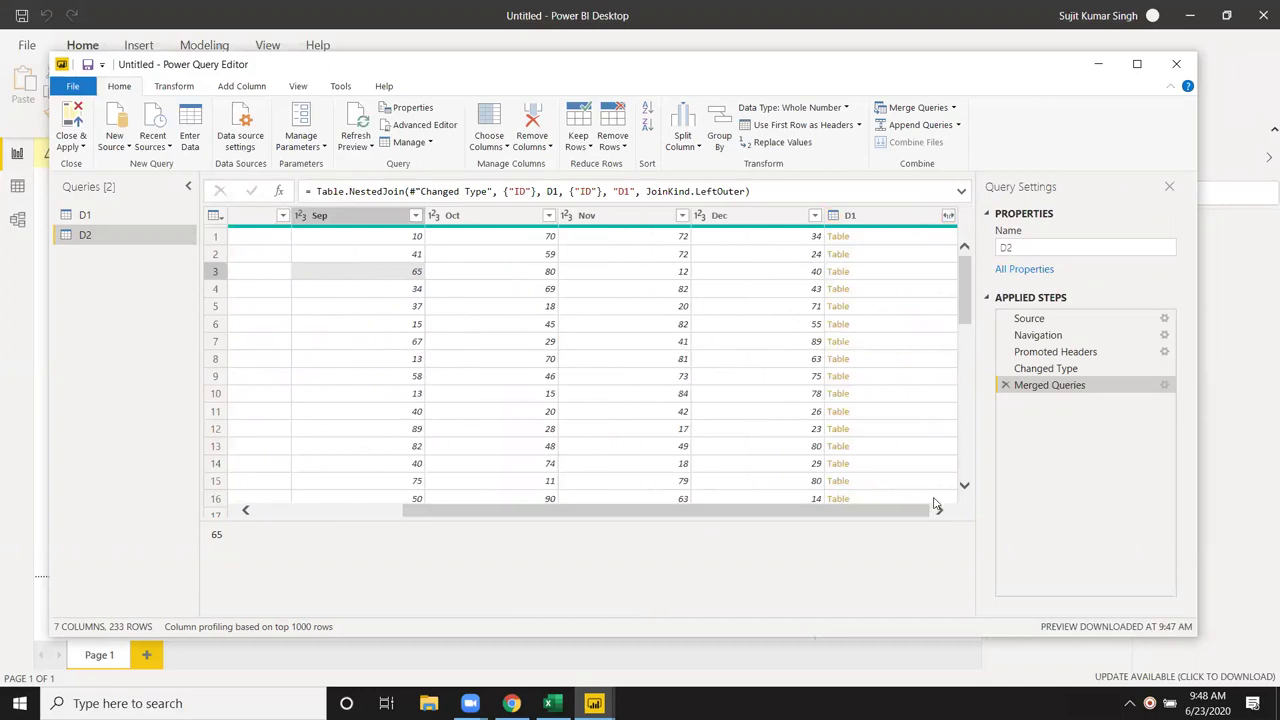
pyautogui.click(855, 240)
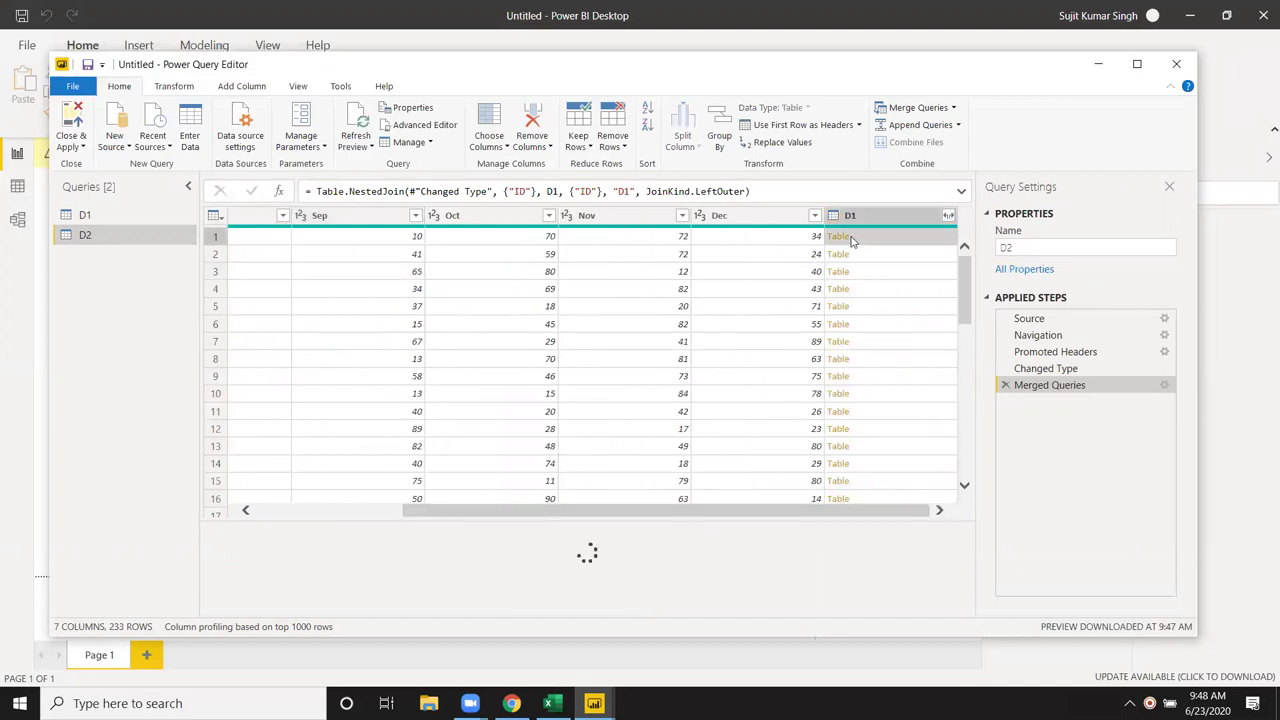
pyautogui.moveTo(969, 278)
pyautogui.mouseDown()
pyautogui.moveTo(970, 541)
pyautogui.moveTo(971, 266)
pyautogui.moveTo(958, 517)
pyautogui.moveTo(964, 260)
pyautogui.mouseUp()
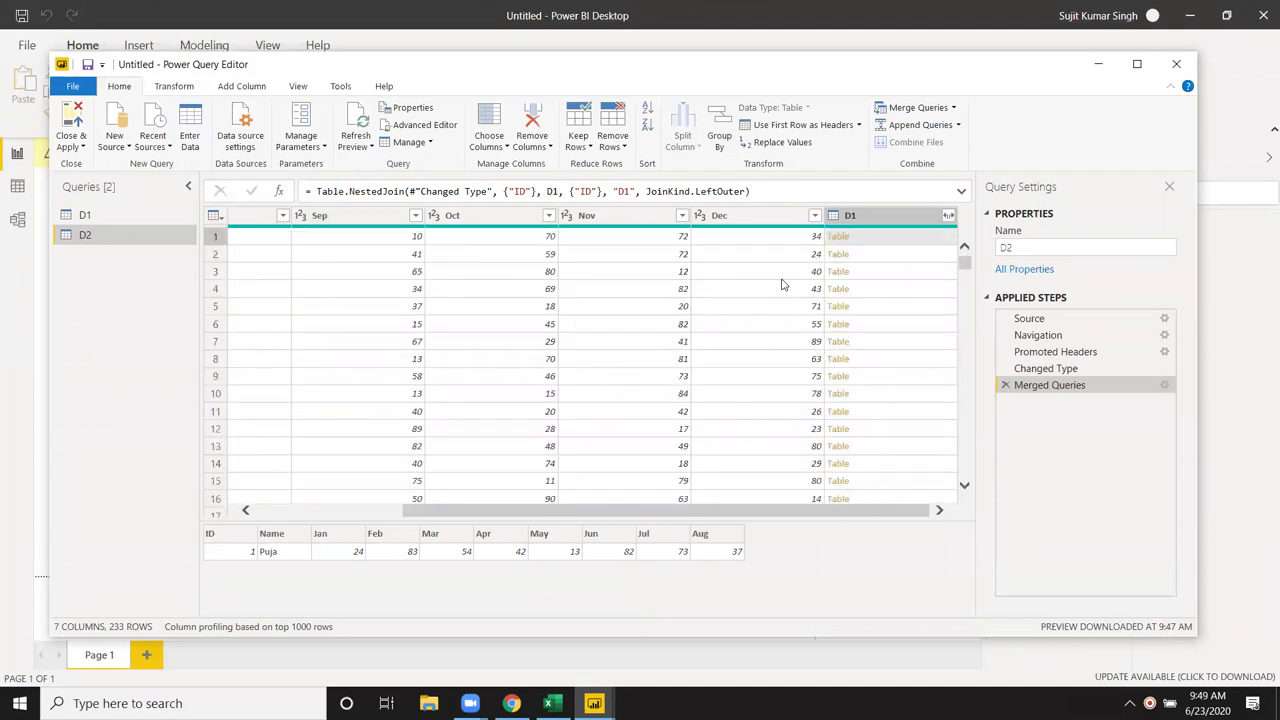
pyautogui.click(822, 261)
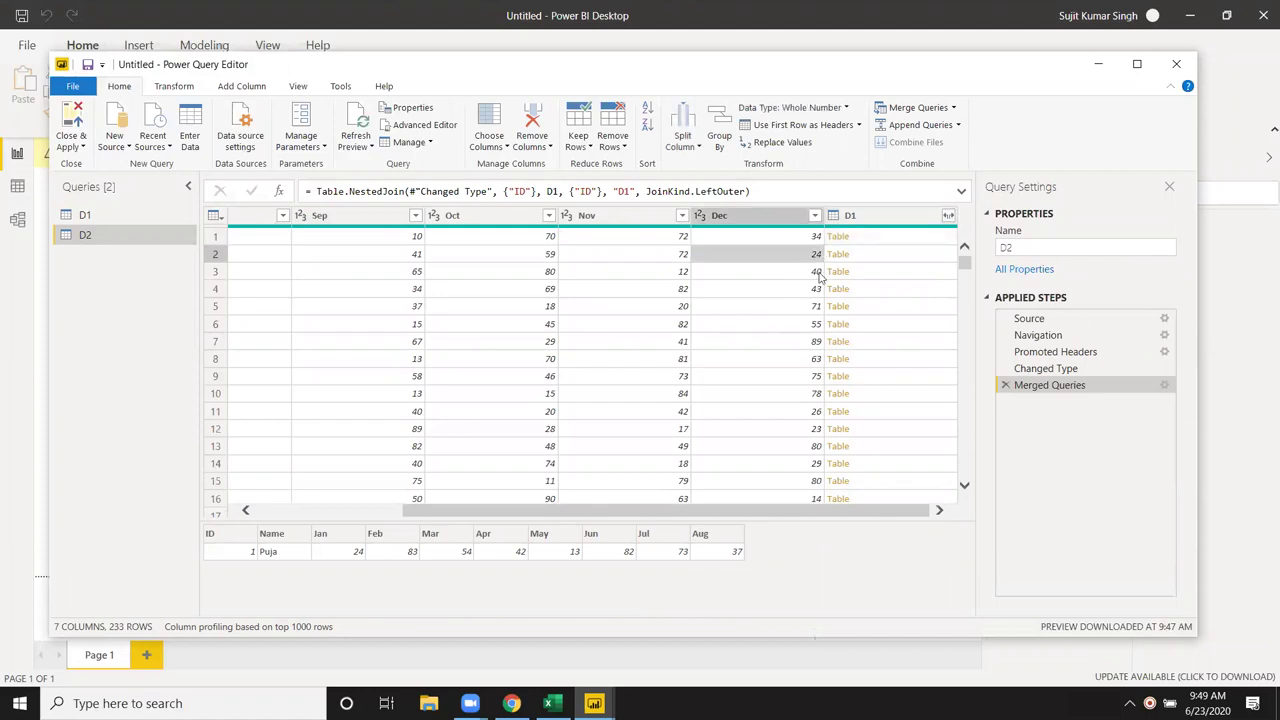
pyautogui.moveTo(678, 511); pyautogui.dragTo(248, 511)
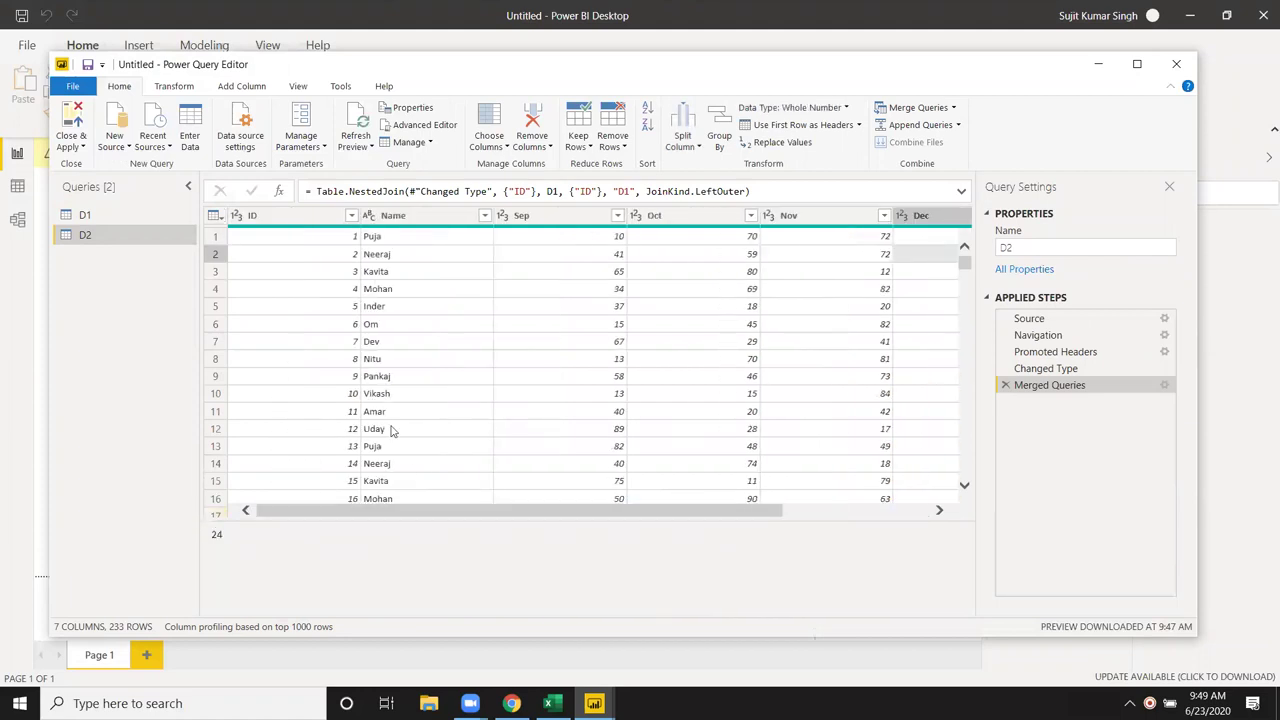
pyautogui.click(1007, 386)
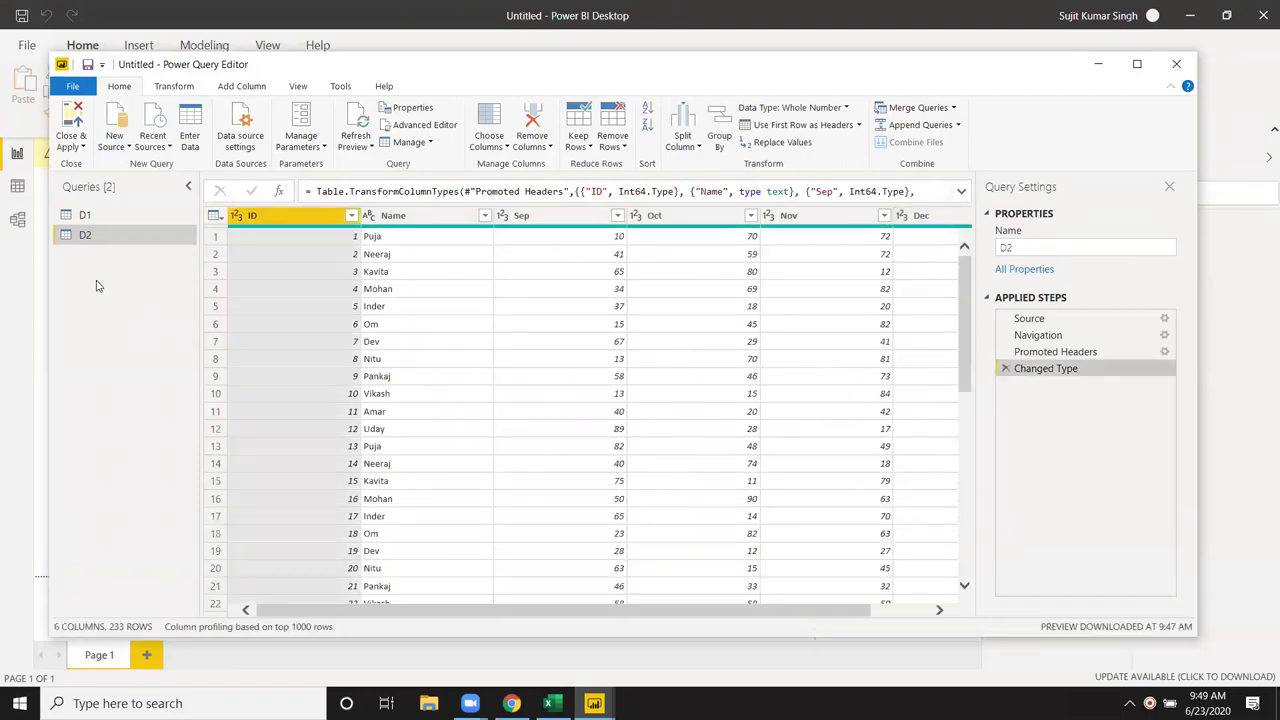
# - Start a merge from query D1 with D2 as the second table, matching both on the ID column
pyautogui.click(107, 219)
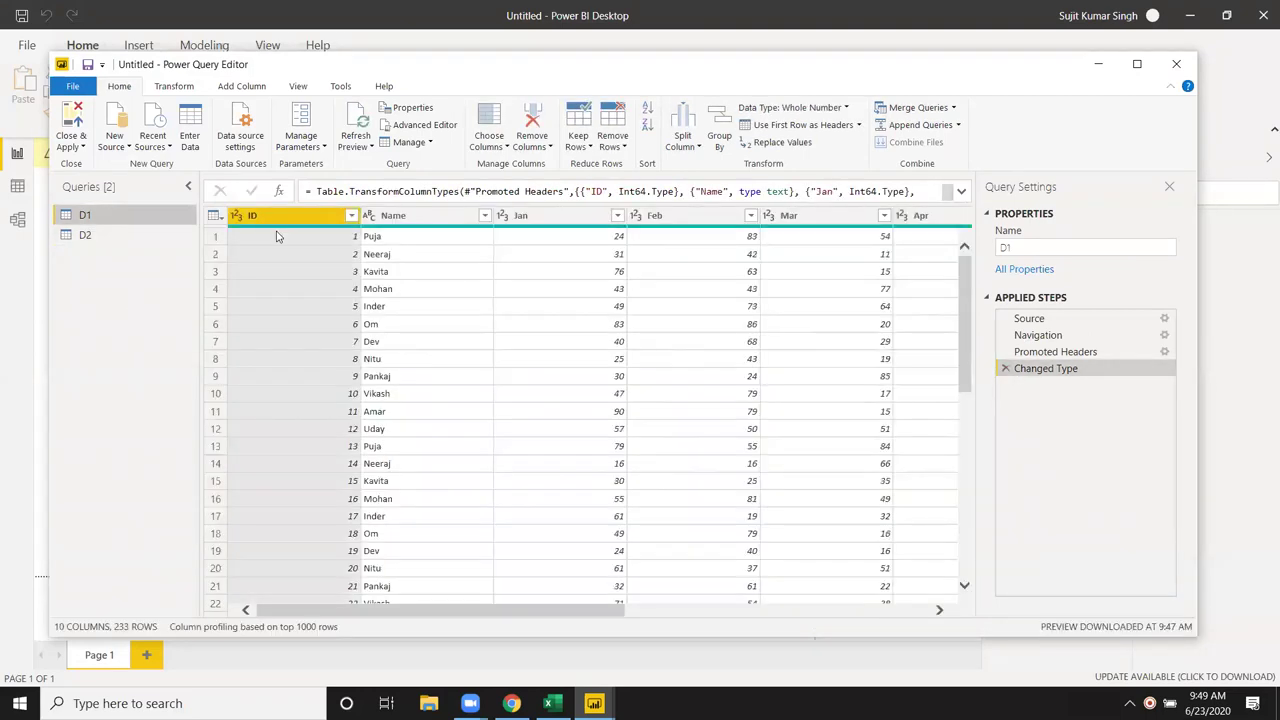
pyautogui.click(913, 123)
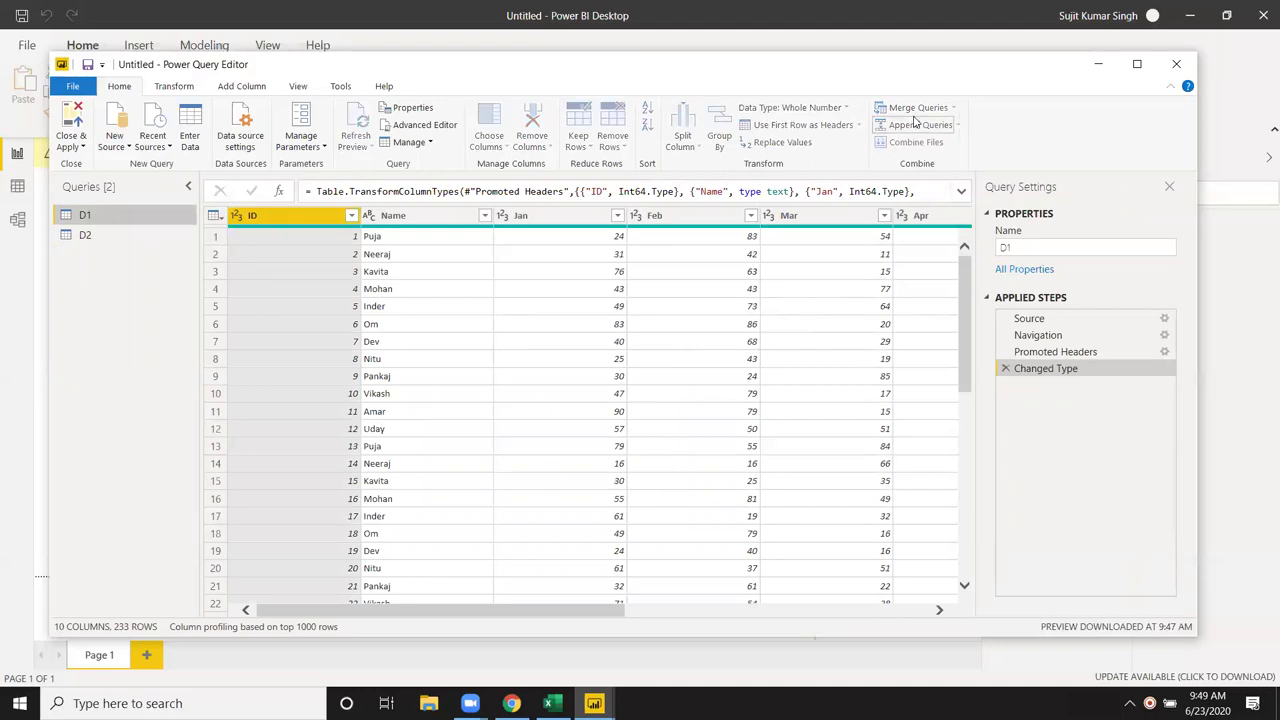
pyautogui.click(917, 248)
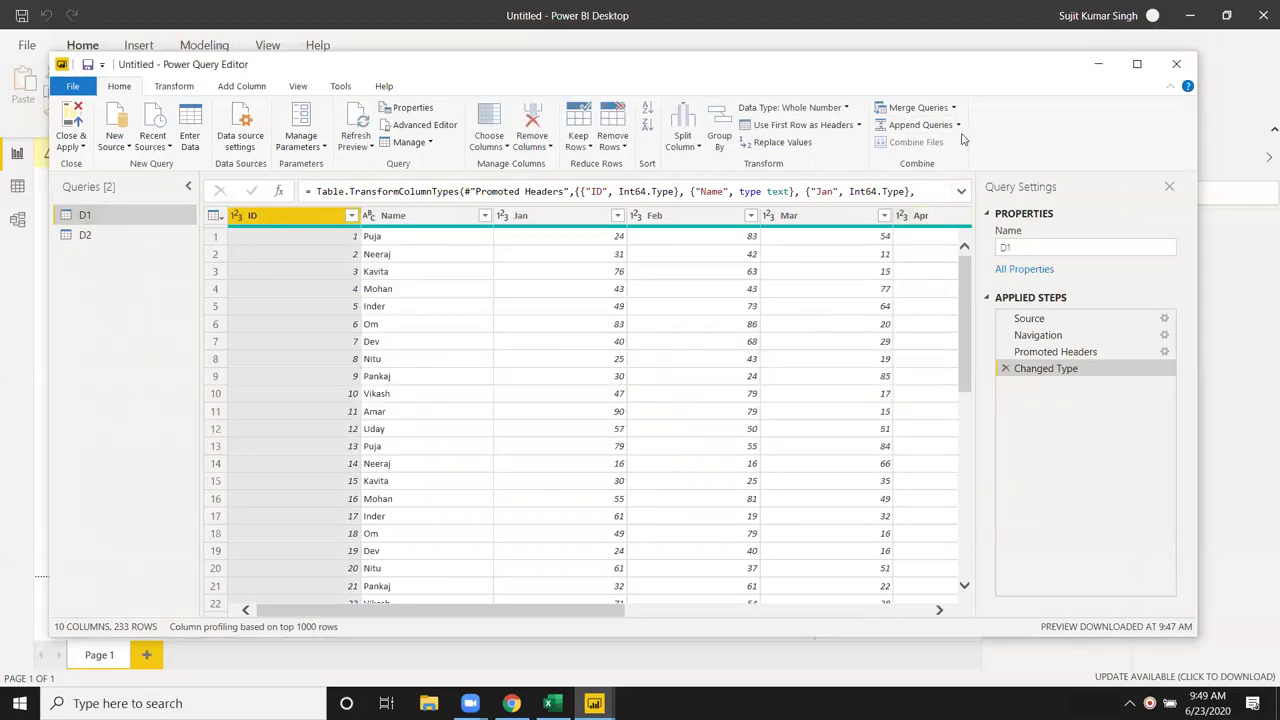
pyautogui.click(953, 107)
pyautogui.click(950, 131)
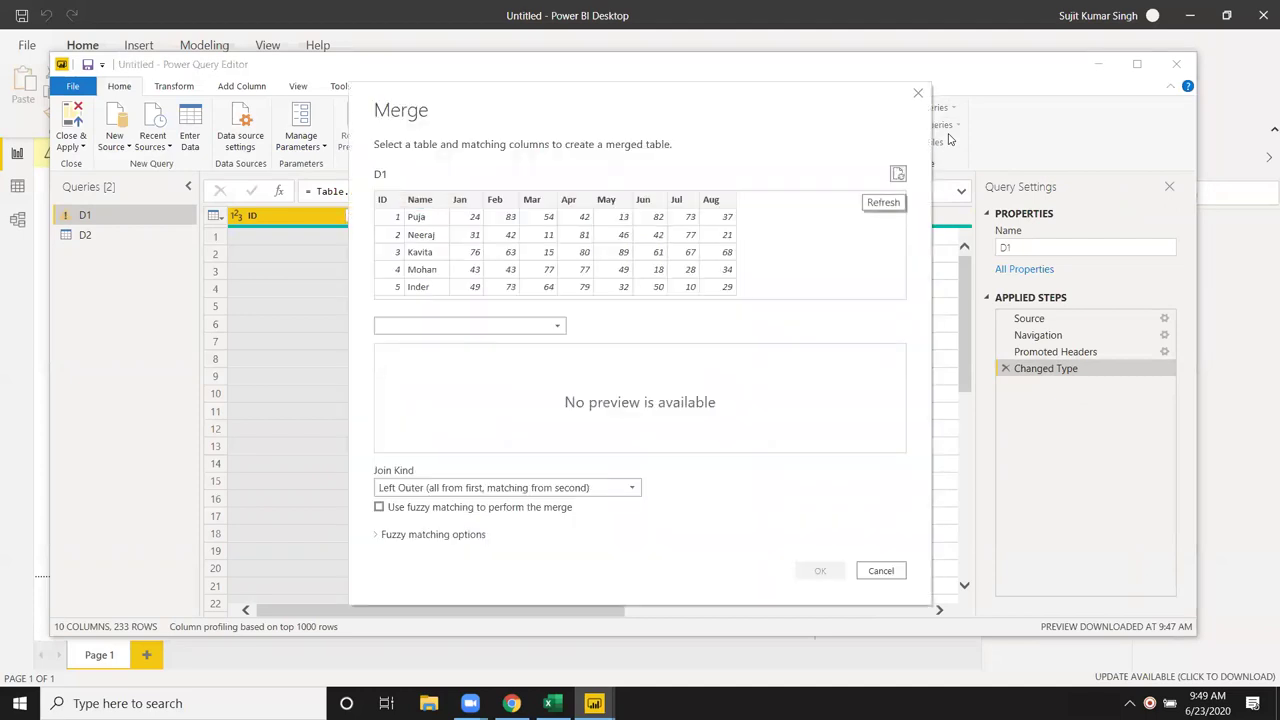
pyautogui.click(408, 325)
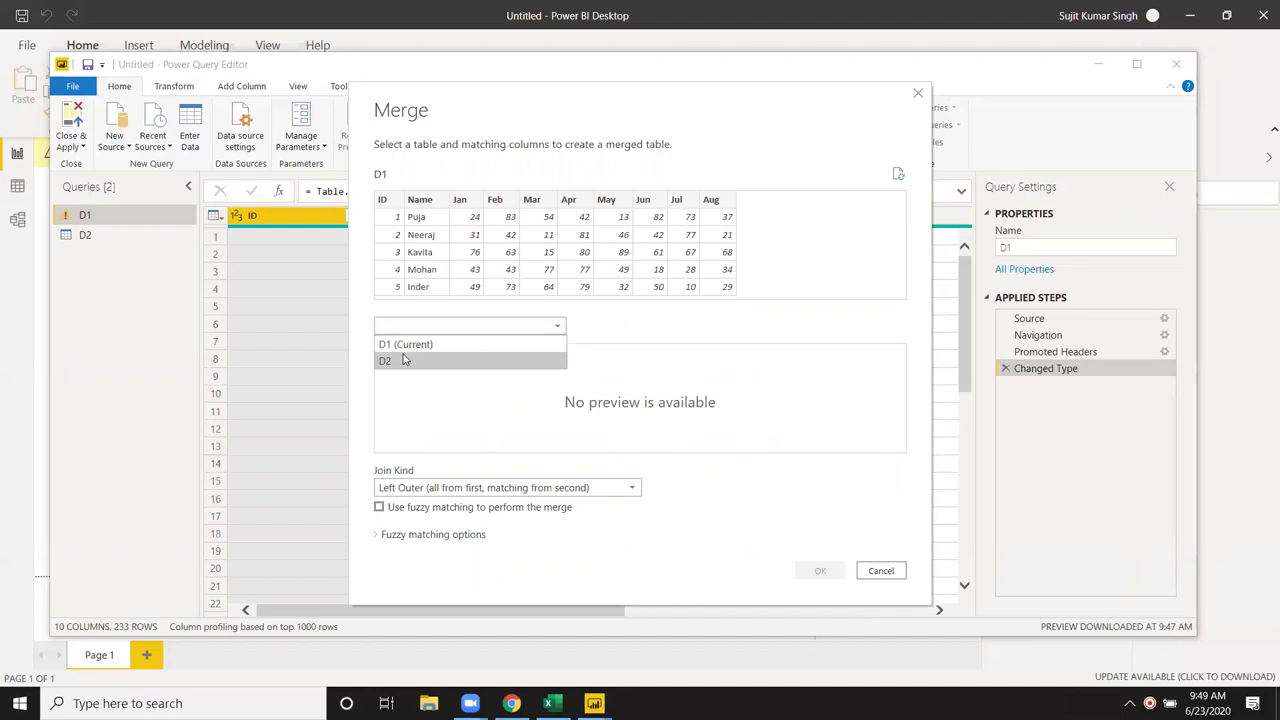
pyautogui.click(406, 360)
pyautogui.click(396, 367)
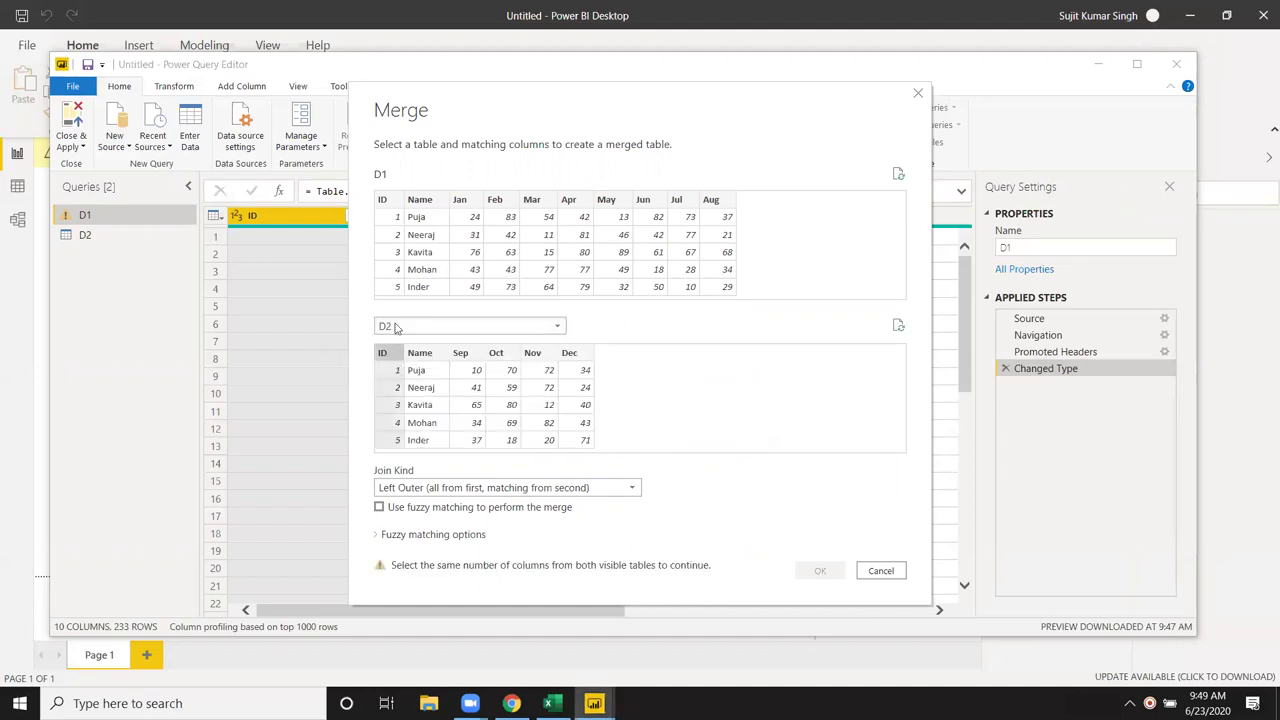
pyautogui.click(390, 207)
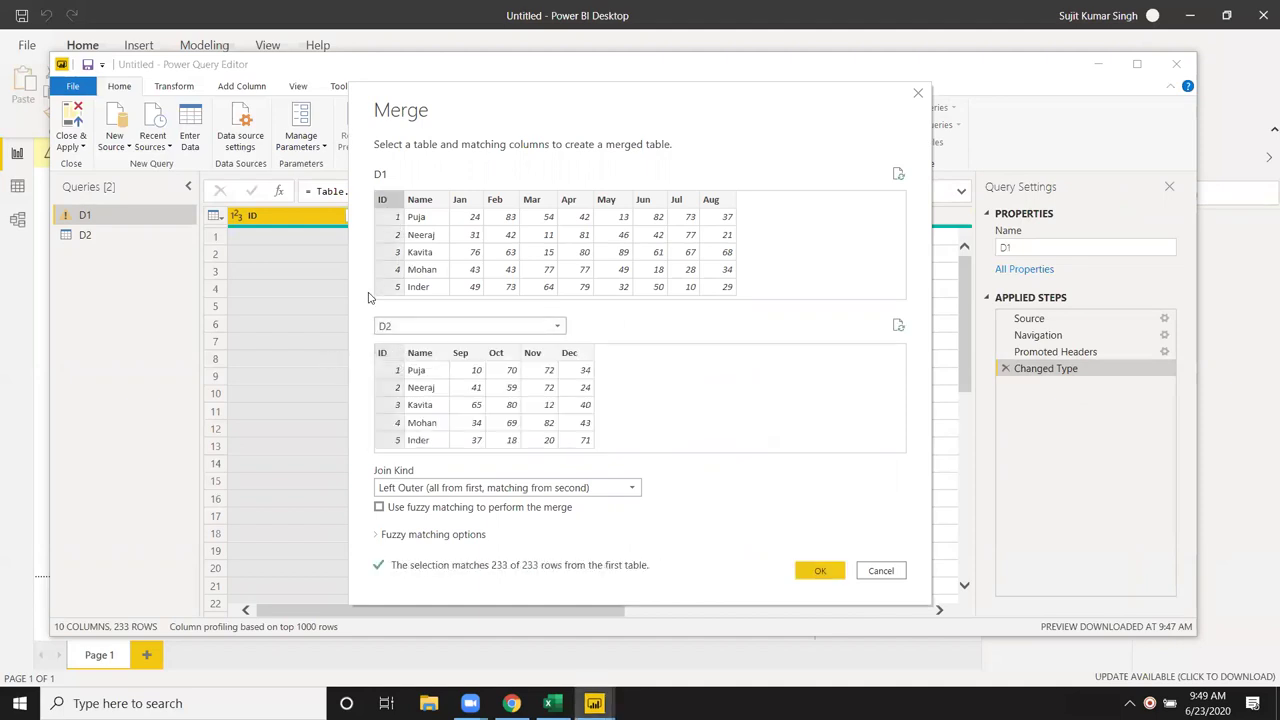
# - Set the join kind to Inner (only matching rows), leave fuzzy matching off, and complete the merge of D1 with D2
pyautogui.click(471, 506)
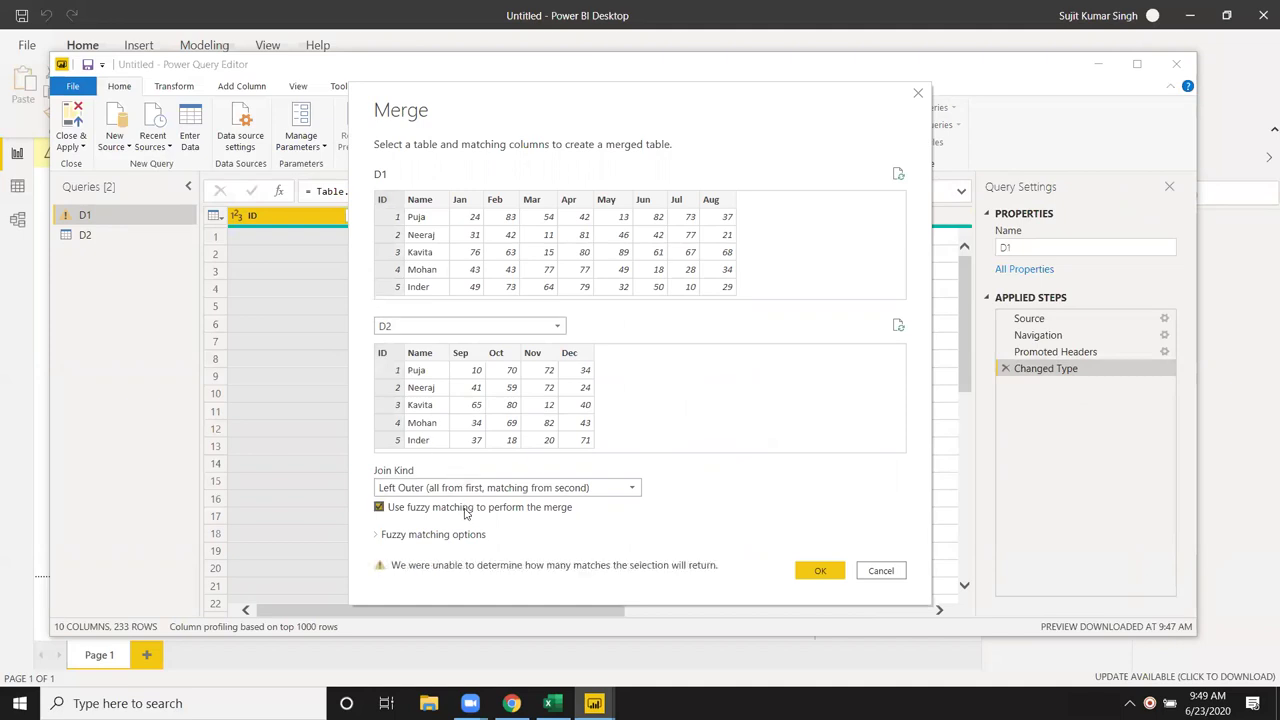
pyautogui.click(379, 507)
pyautogui.click(458, 488)
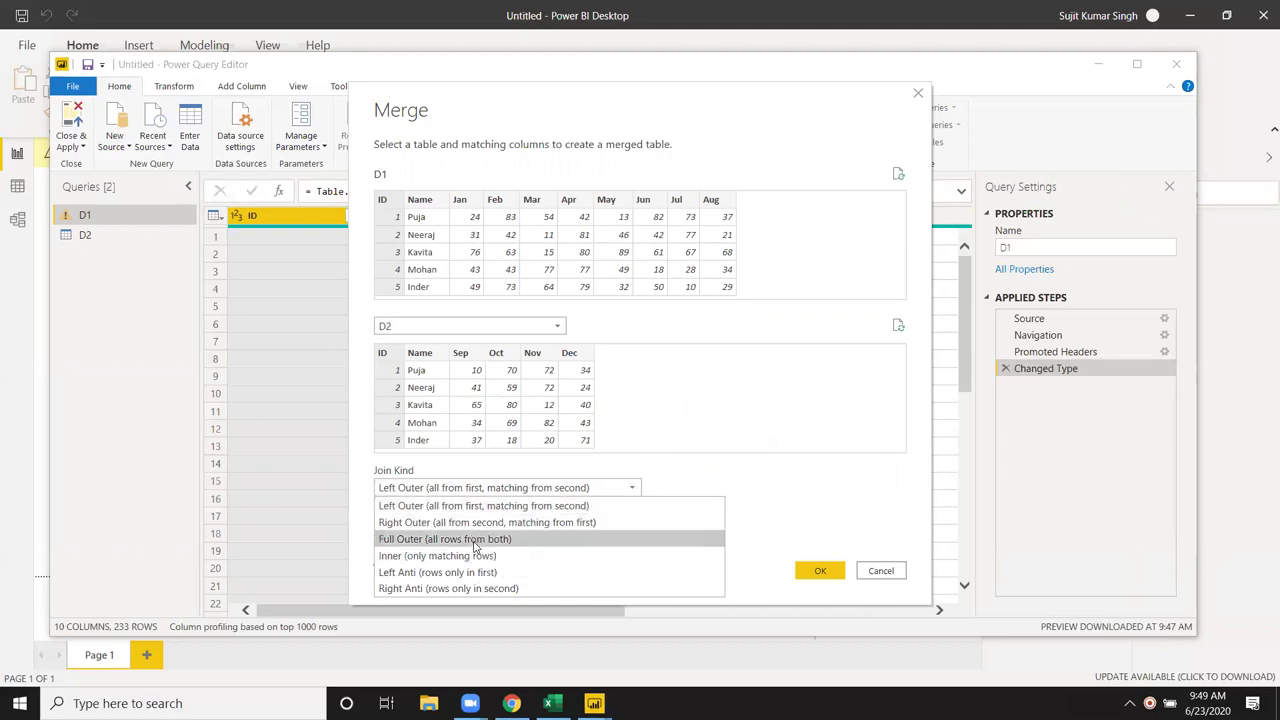
pyautogui.click(562, 557)
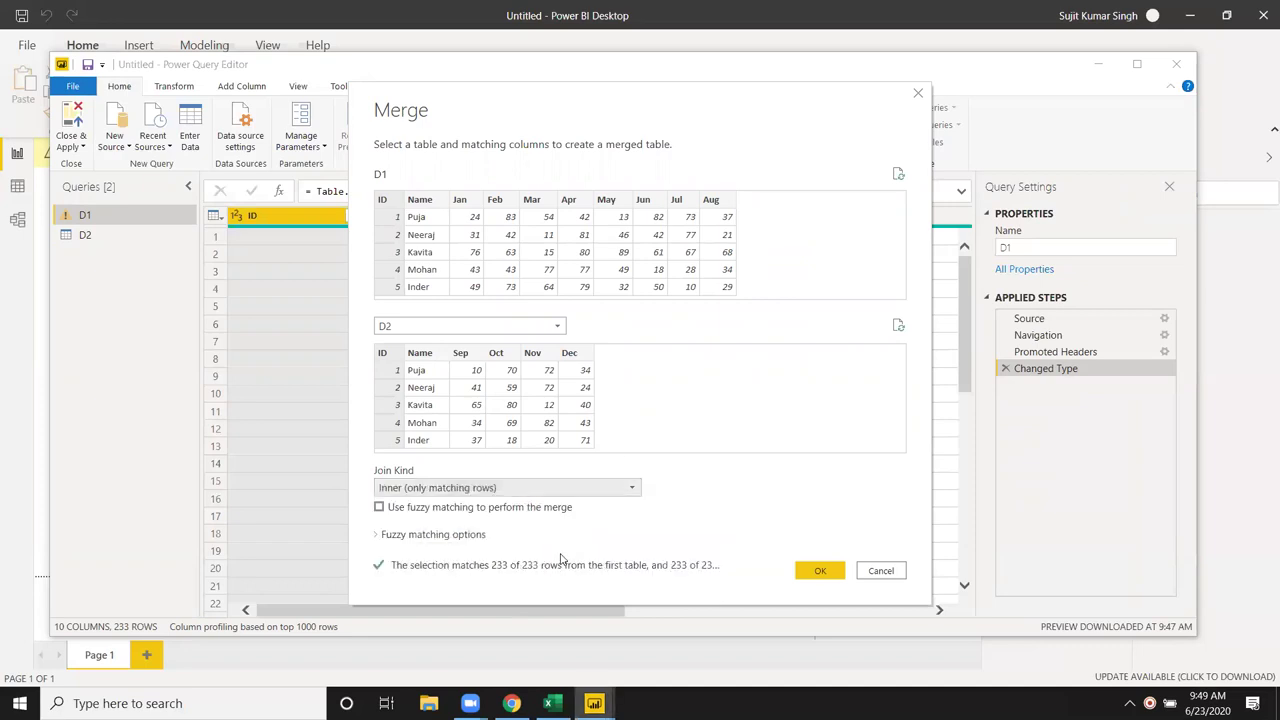
pyautogui.click(820, 571)
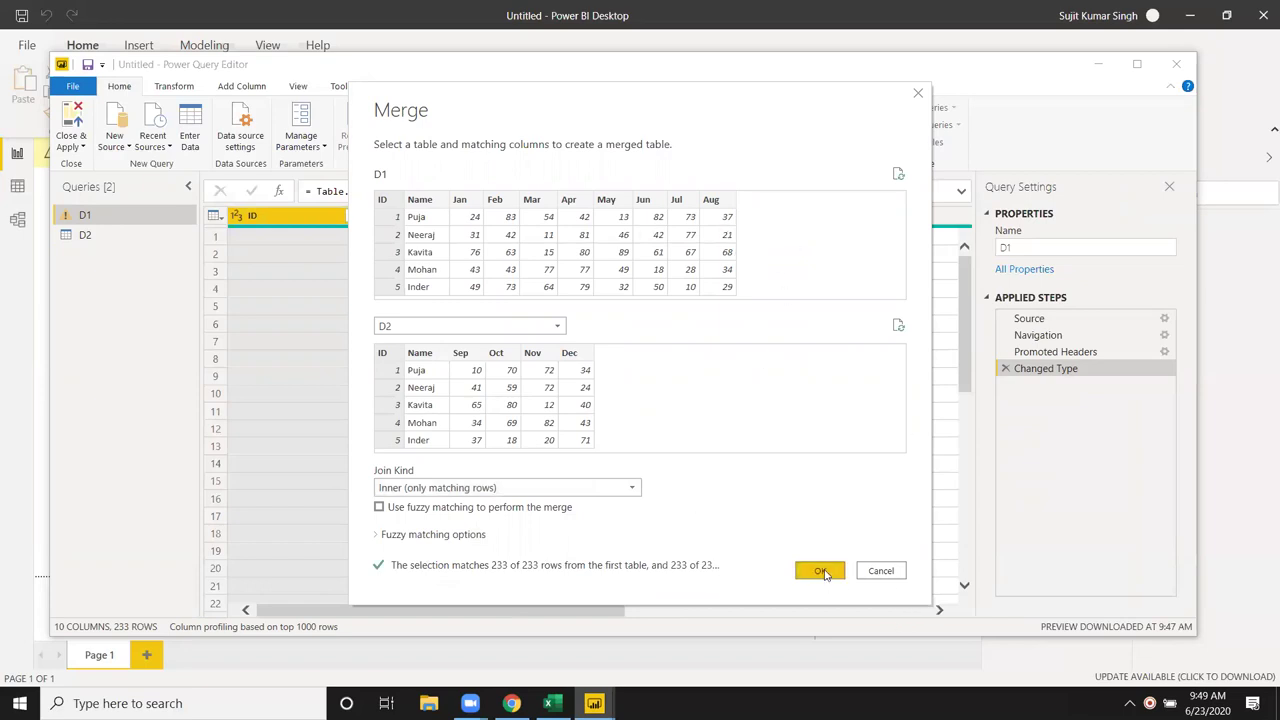
pyautogui.click(822, 571)
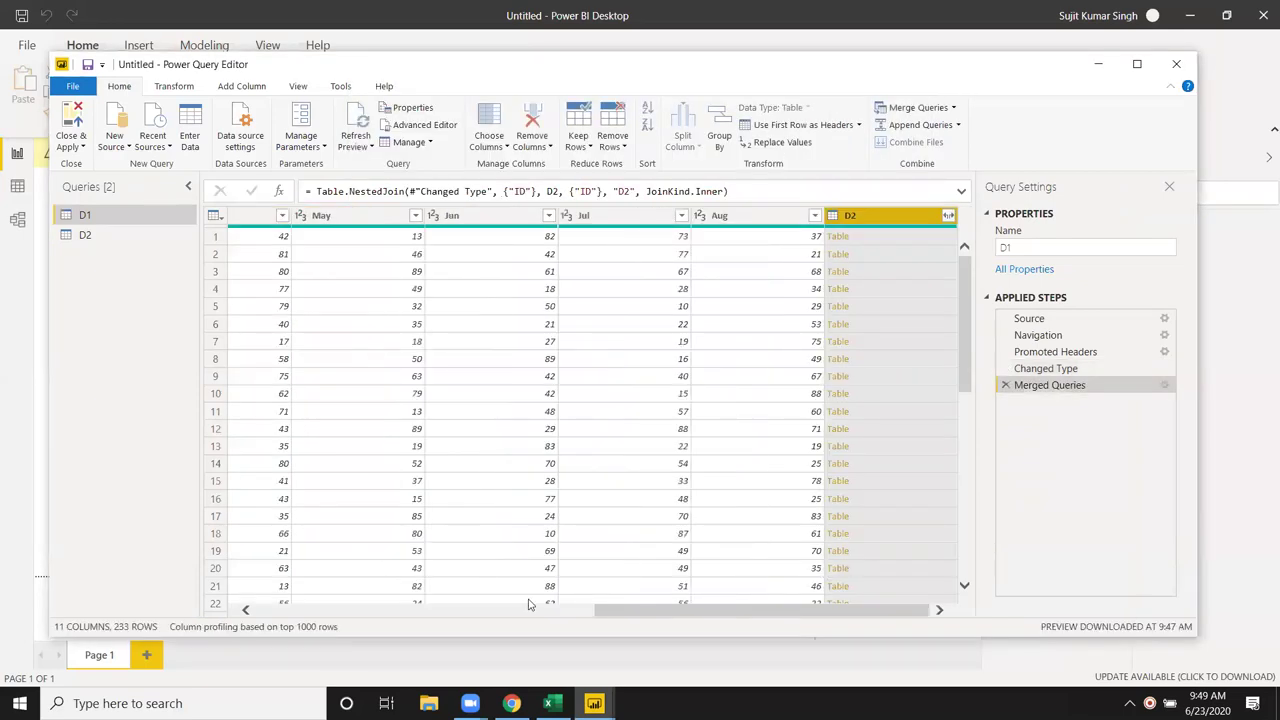
# - Expand the merged D2 column to only Sep, Oct, Nov and Dec, keeping the original column name as prefix
pyautogui.moveTo(707, 613)
pyautogui.mouseDown()
pyautogui.moveTo(257, 605)
pyautogui.moveTo(711, 603)
pyautogui.mouseUp()
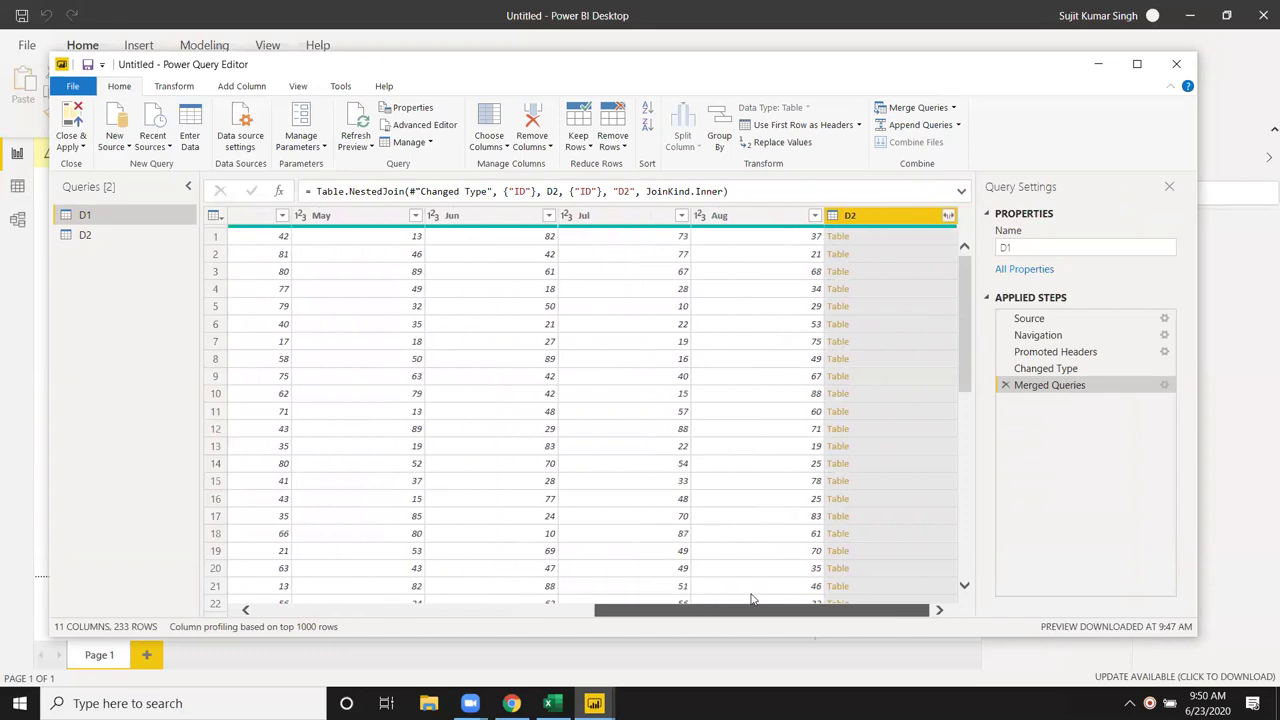
pyautogui.click(948, 216)
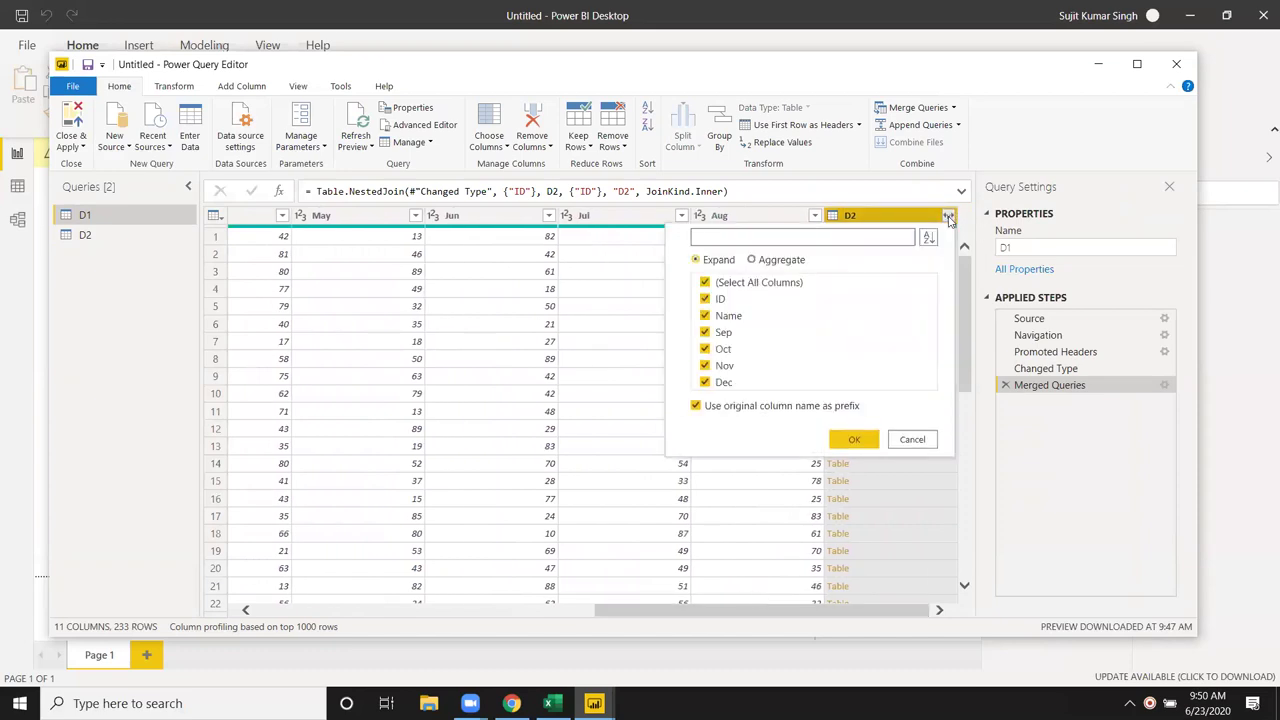
pyautogui.click(705, 283)
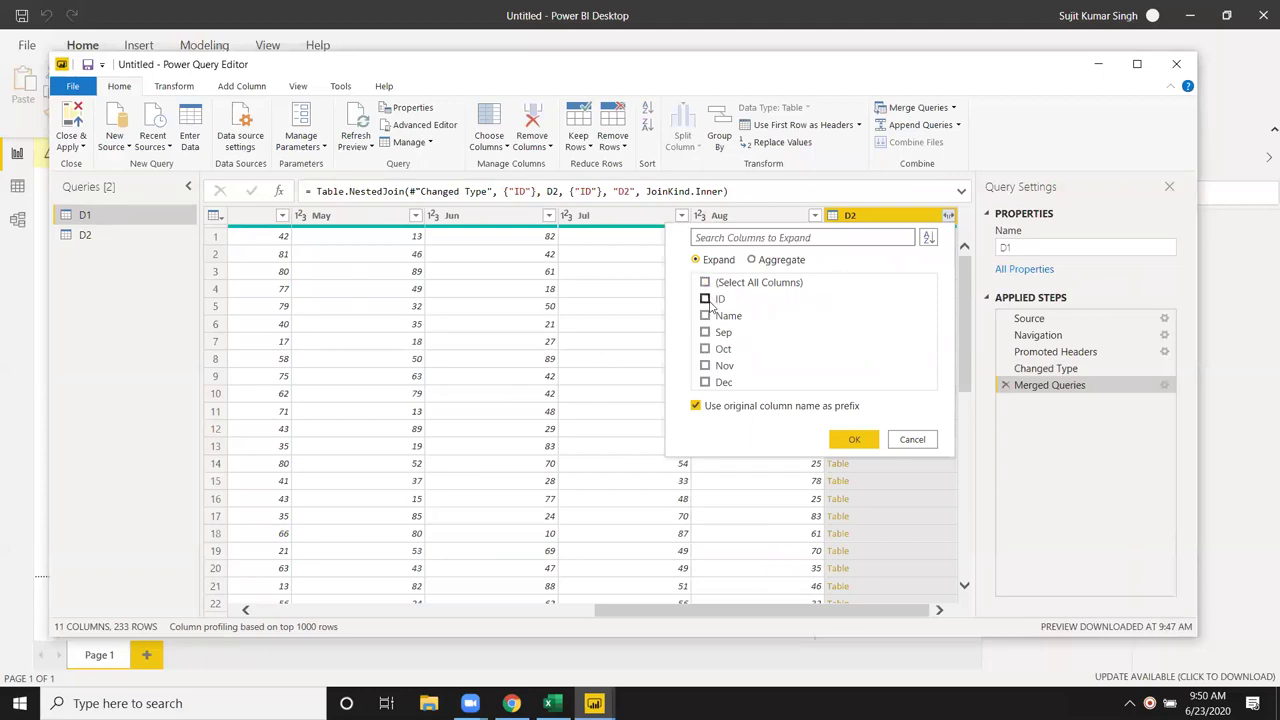
pyautogui.click(705, 332)
pyautogui.click(705, 349)
pyautogui.click(705, 366)
pyautogui.click(705, 384)
pyautogui.click(855, 441)
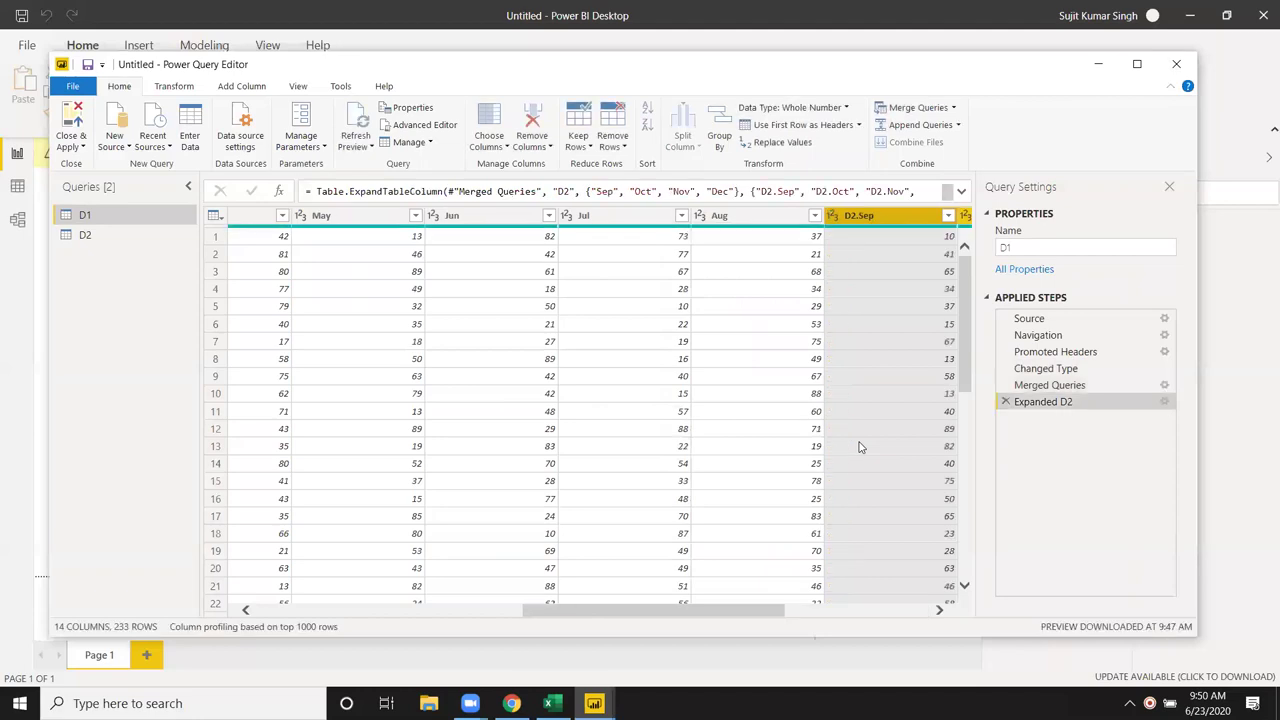
# - Review the expanded D2 month columns, and apply the query changes while closing the Power Query Editor
pyautogui.click(938, 612)
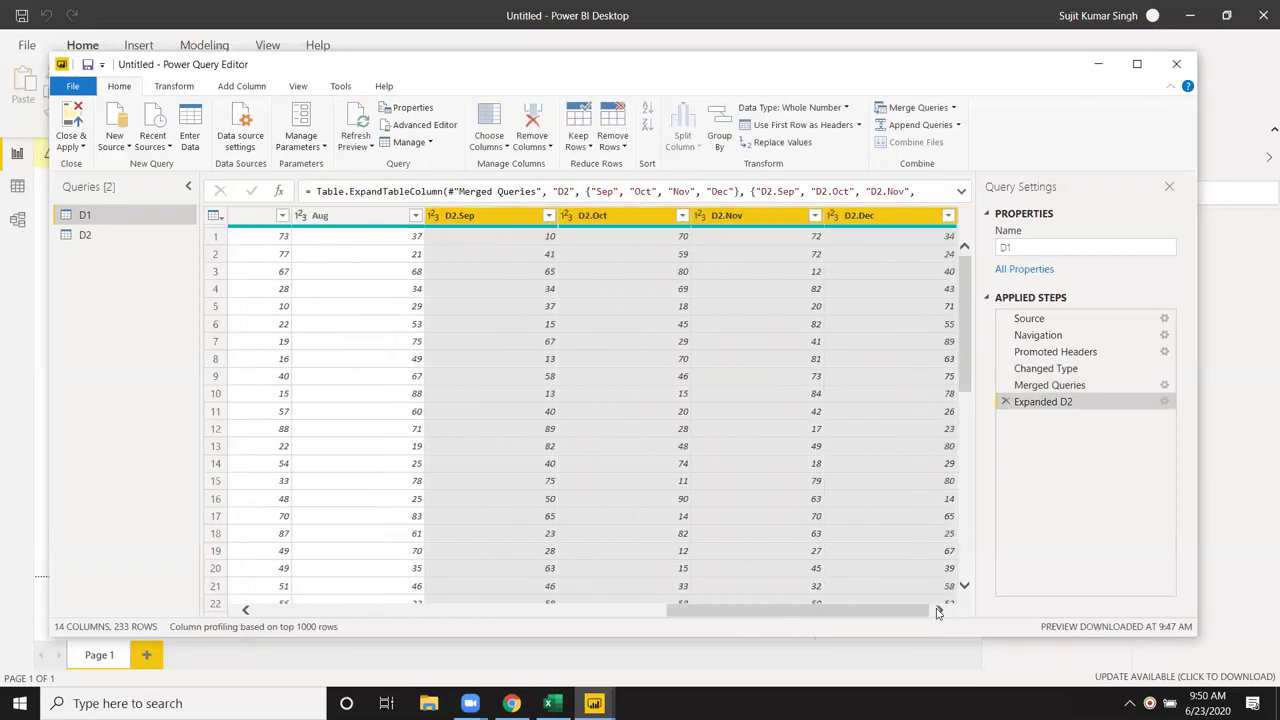
pyautogui.moveTo(908, 612)
pyautogui.mouseDown()
pyautogui.moveTo(465, 604)
pyautogui.moveTo(920, 618)
pyautogui.mouseUp()
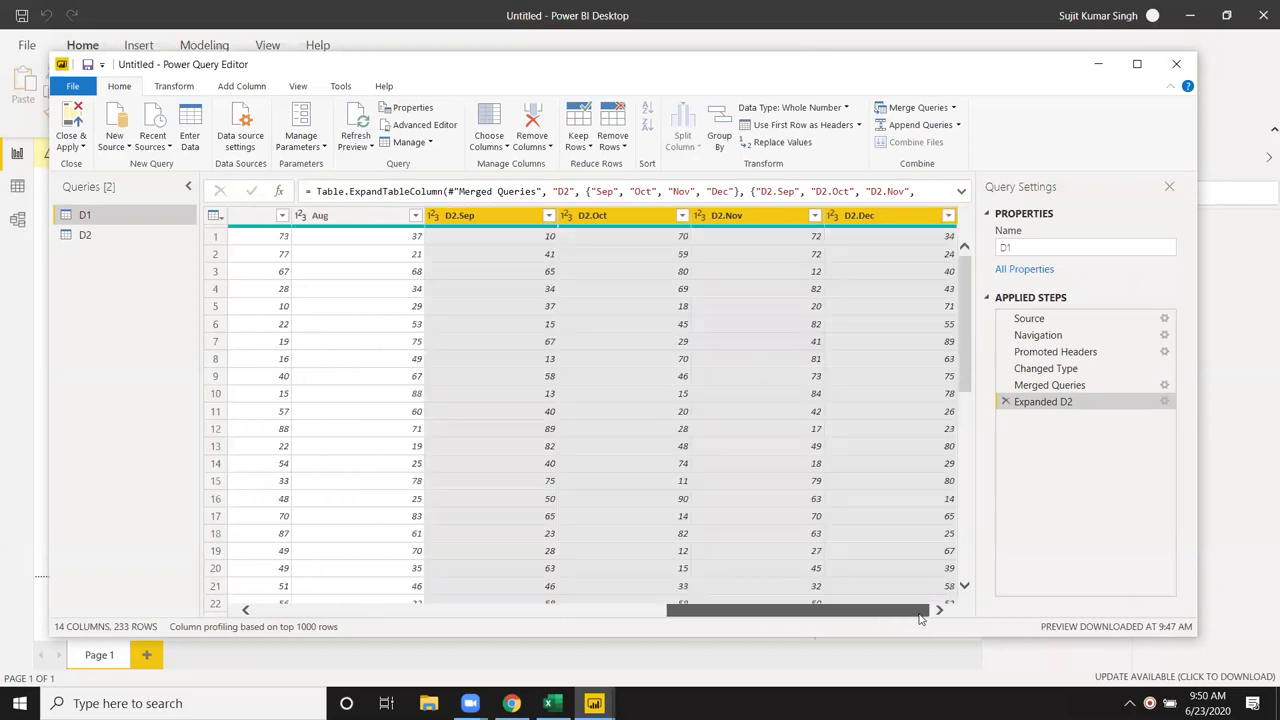
pyautogui.click(72, 146)
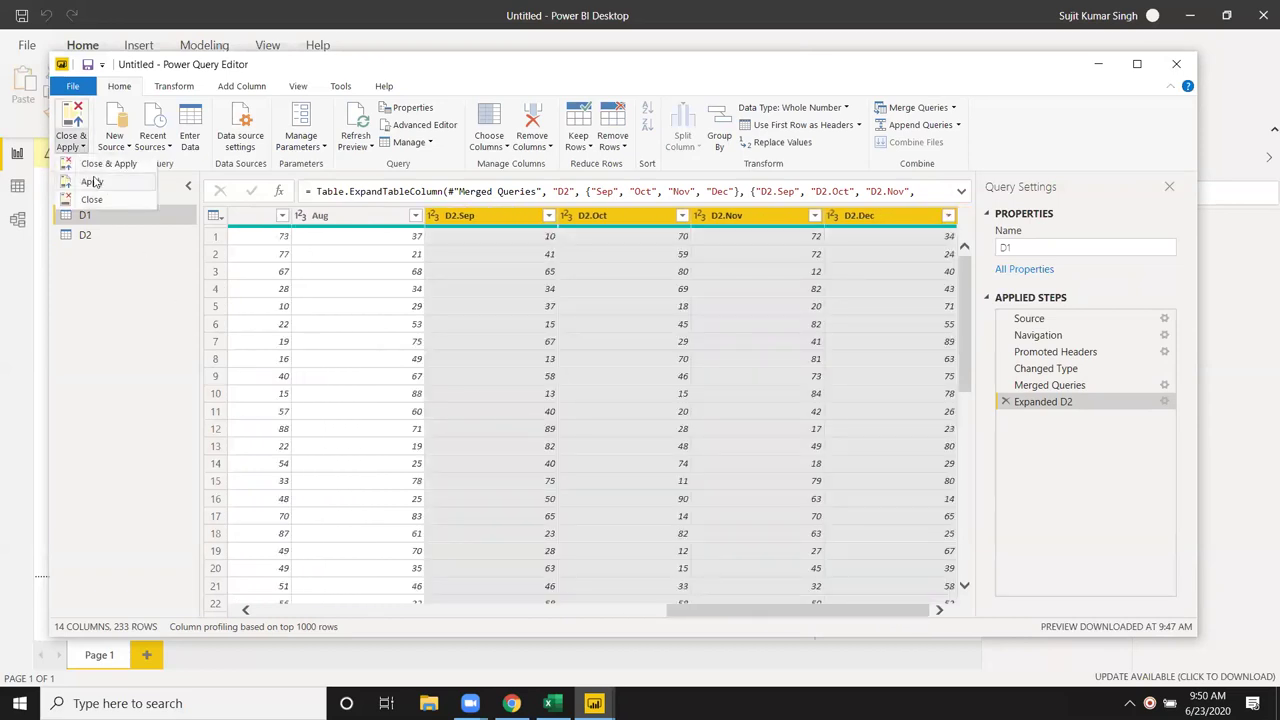
pyautogui.click(94, 168)
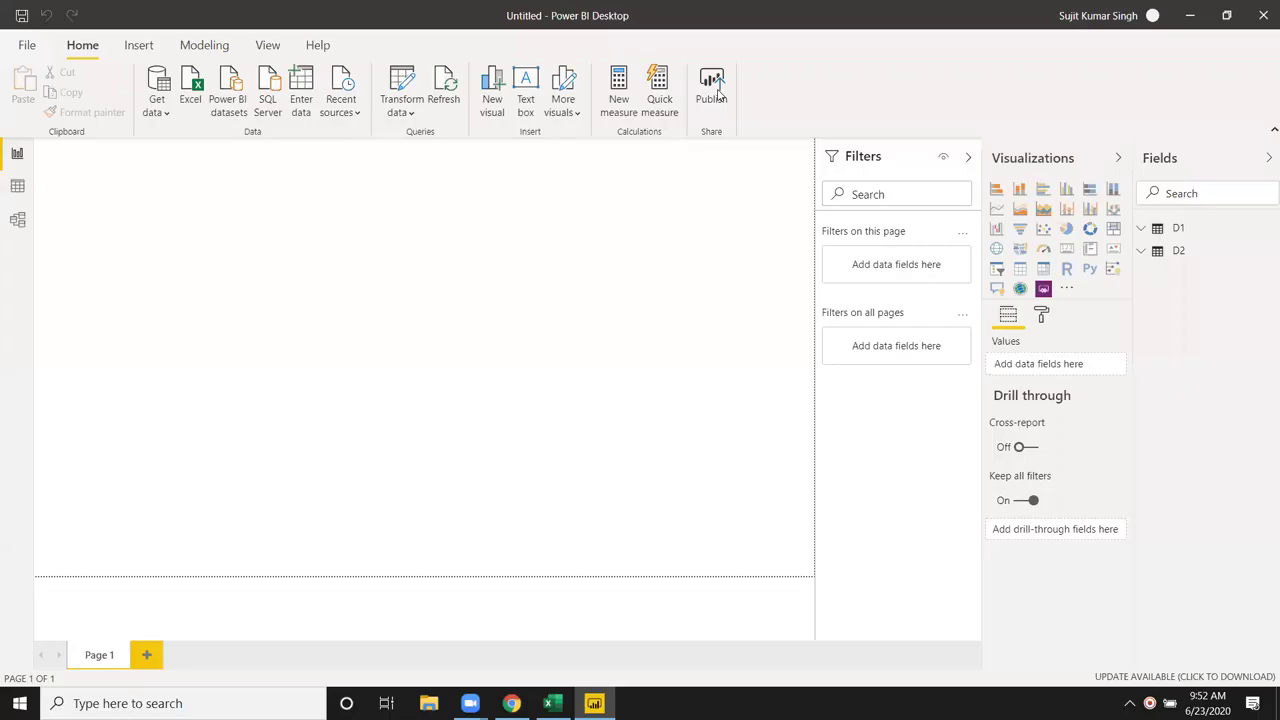
# - Create a table visual on the report page with the D1 fields Name, Jan, Feb, Mar and Apr
pyautogui.click(1148, 230)
pyautogui.click(1141, 229)
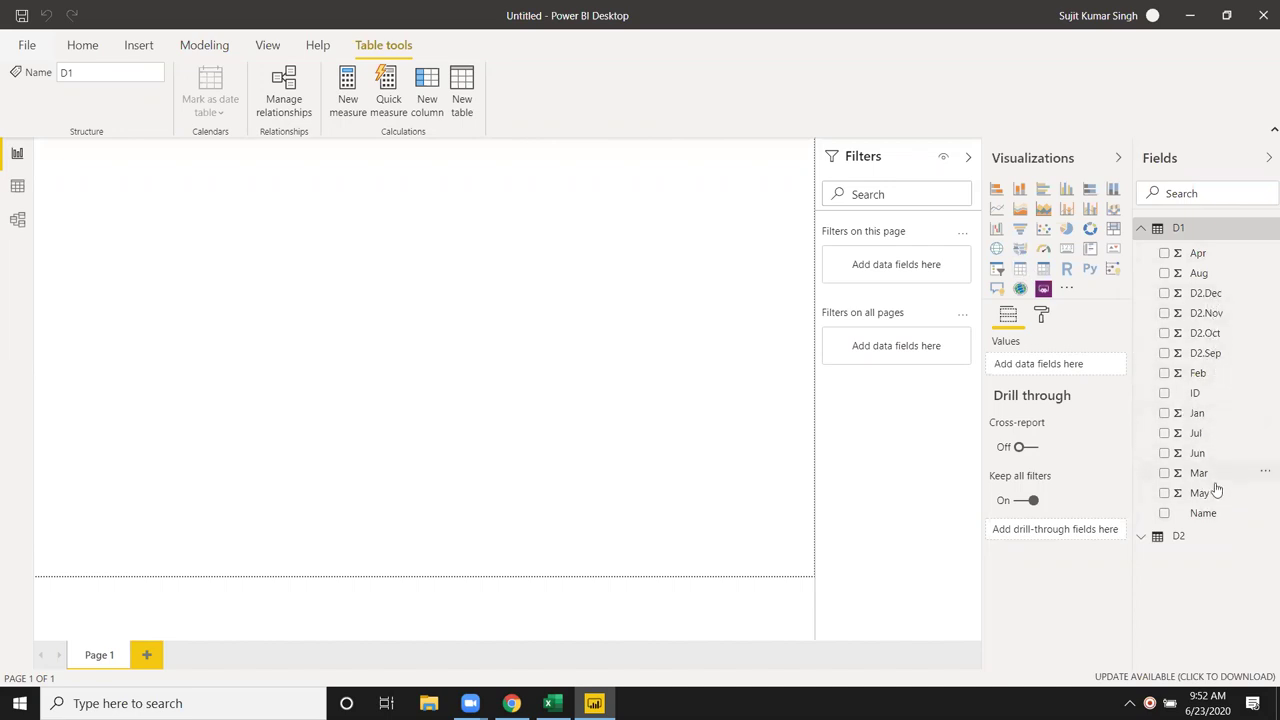
pyautogui.moveTo(565, 311); pyautogui.dragTo(289, 262)
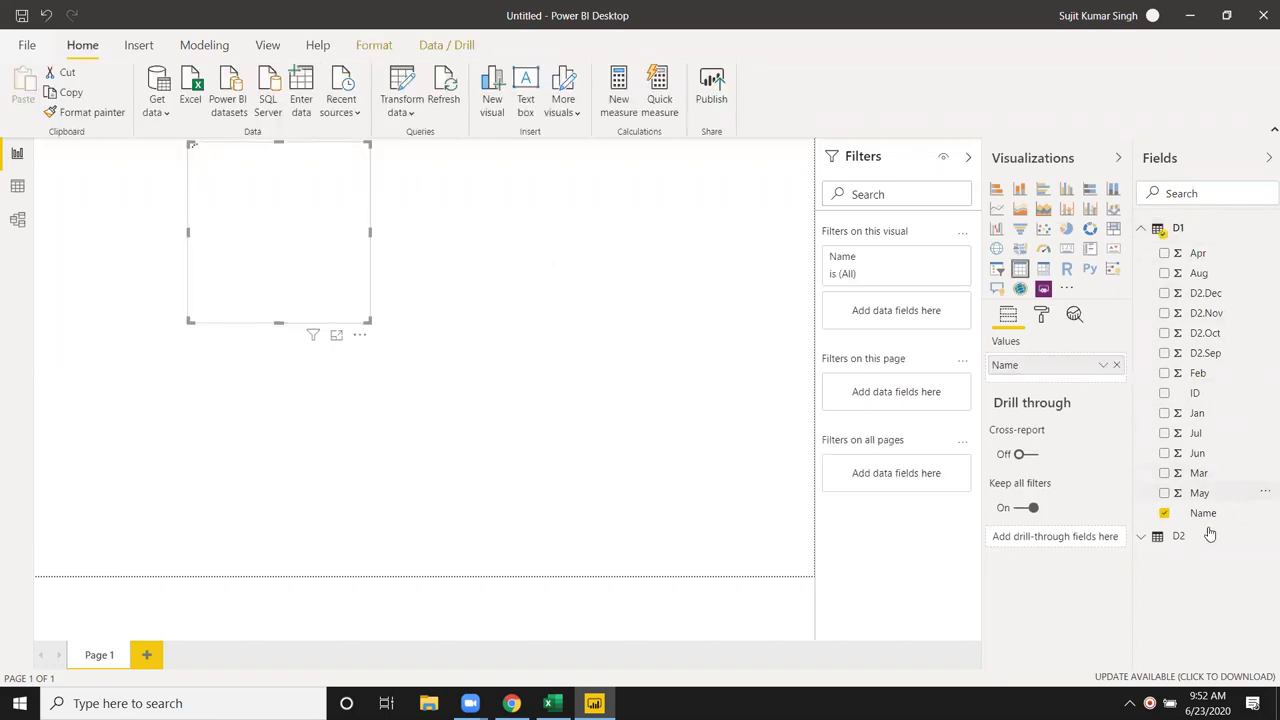
pyautogui.click(1164, 413)
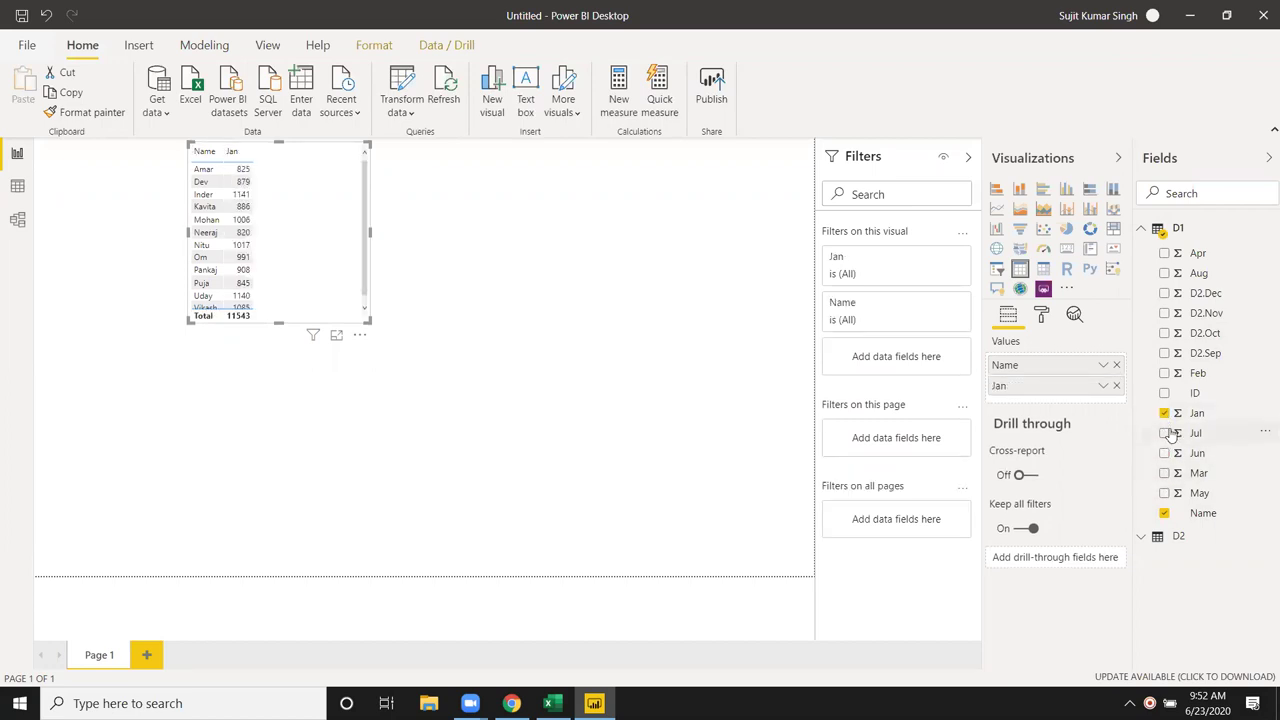
pyautogui.click(1164, 373)
pyautogui.click(1164, 473)
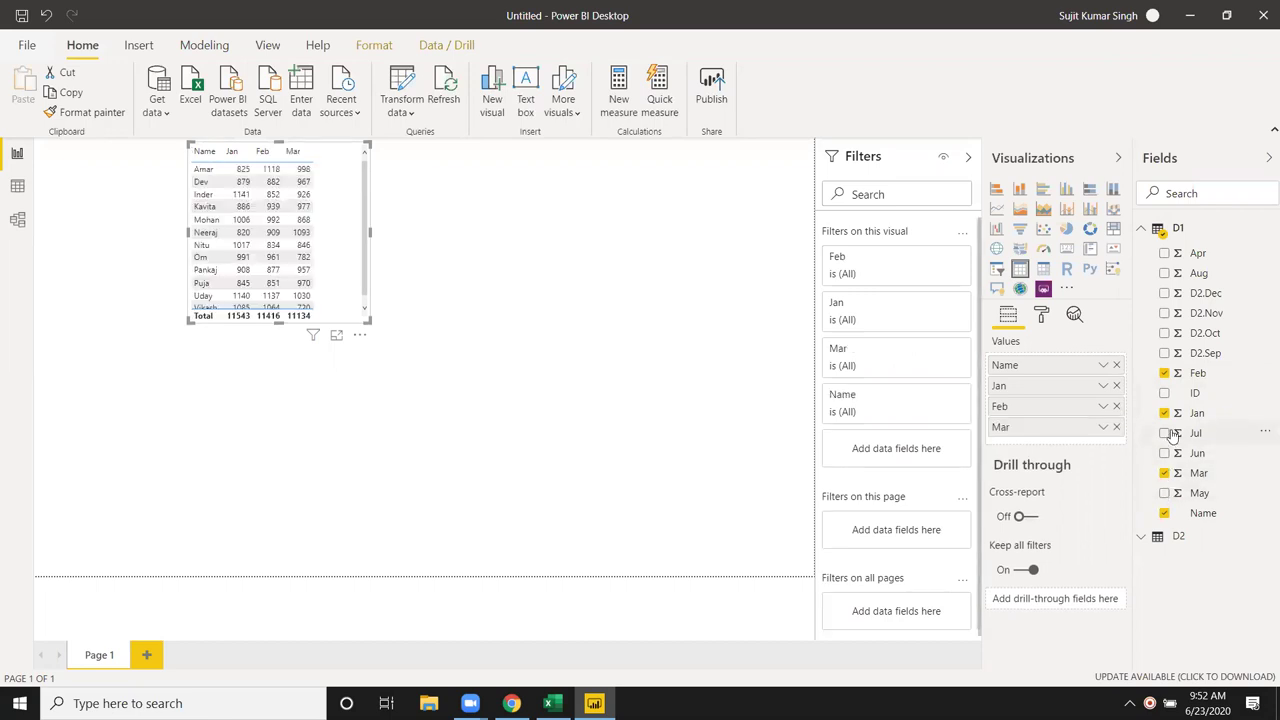
pyautogui.click(1164, 253)
# - Add the Jun, Jul and Aug fields from D1 to the table visual, in that order
pyautogui.click(1170, 493)
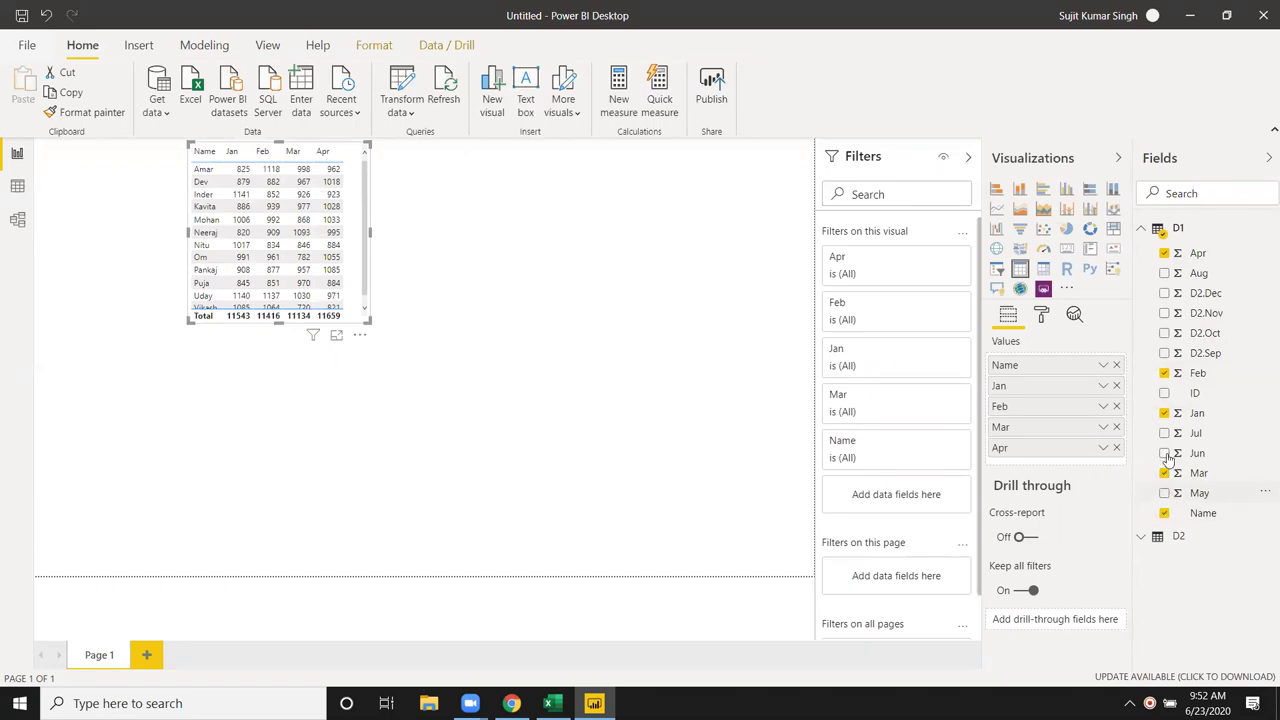
pyautogui.click(1165, 275)
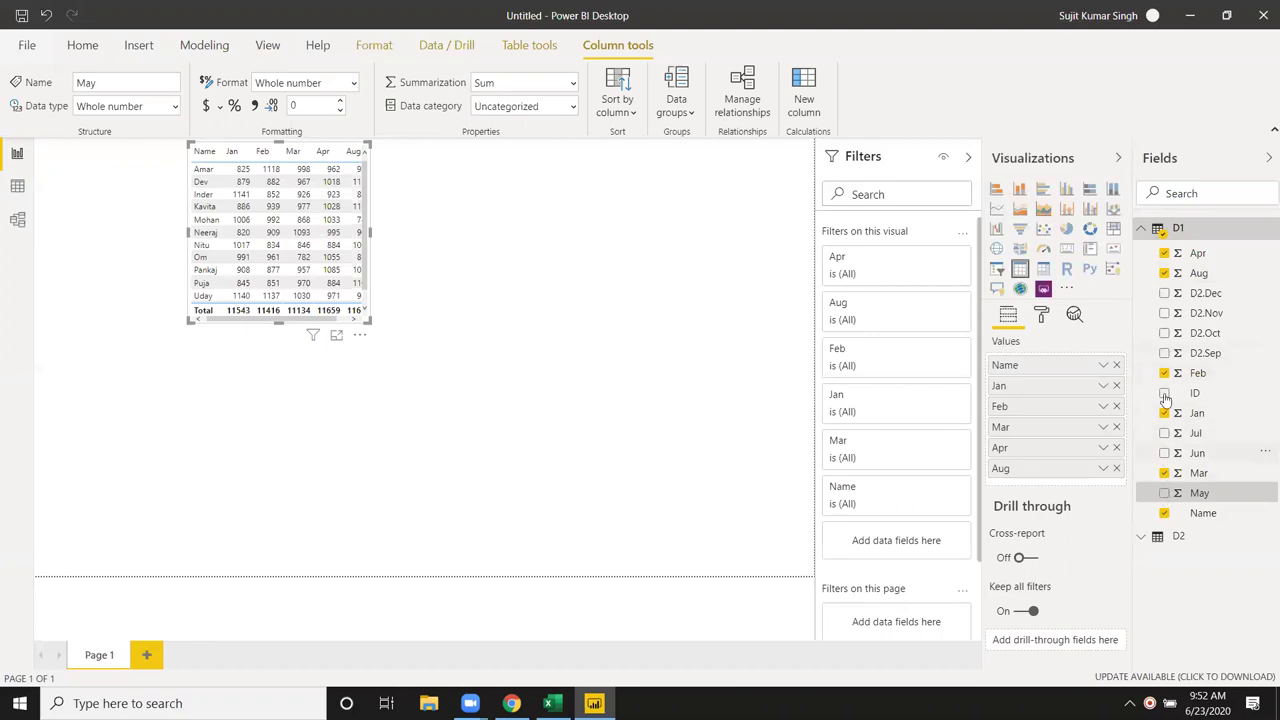
pyautogui.click(1165, 275)
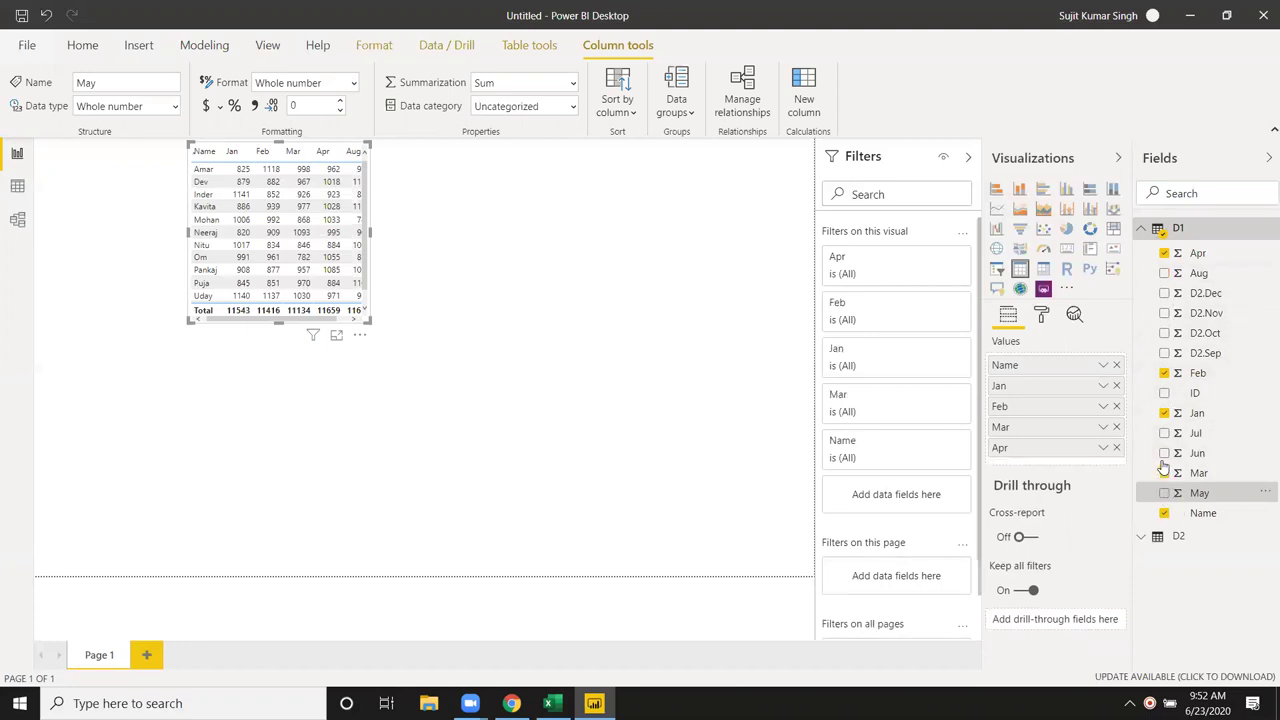
pyautogui.click(1164, 453)
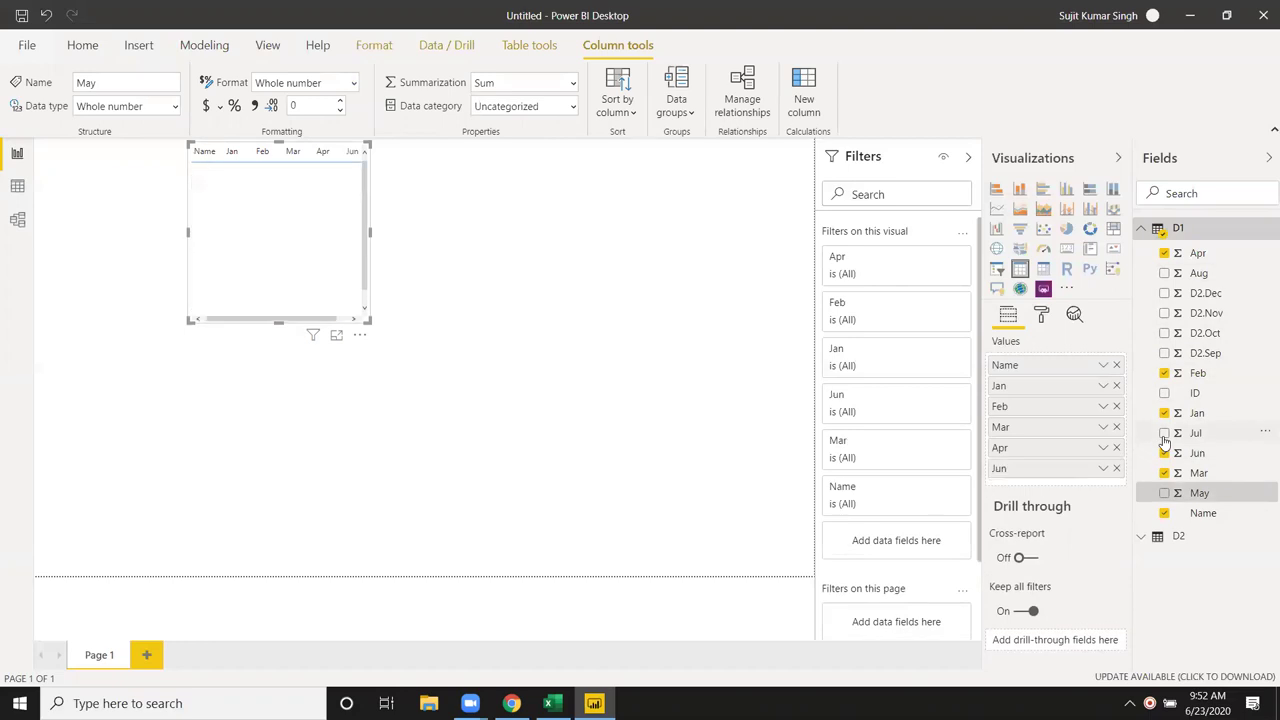
pyautogui.click(1164, 433)
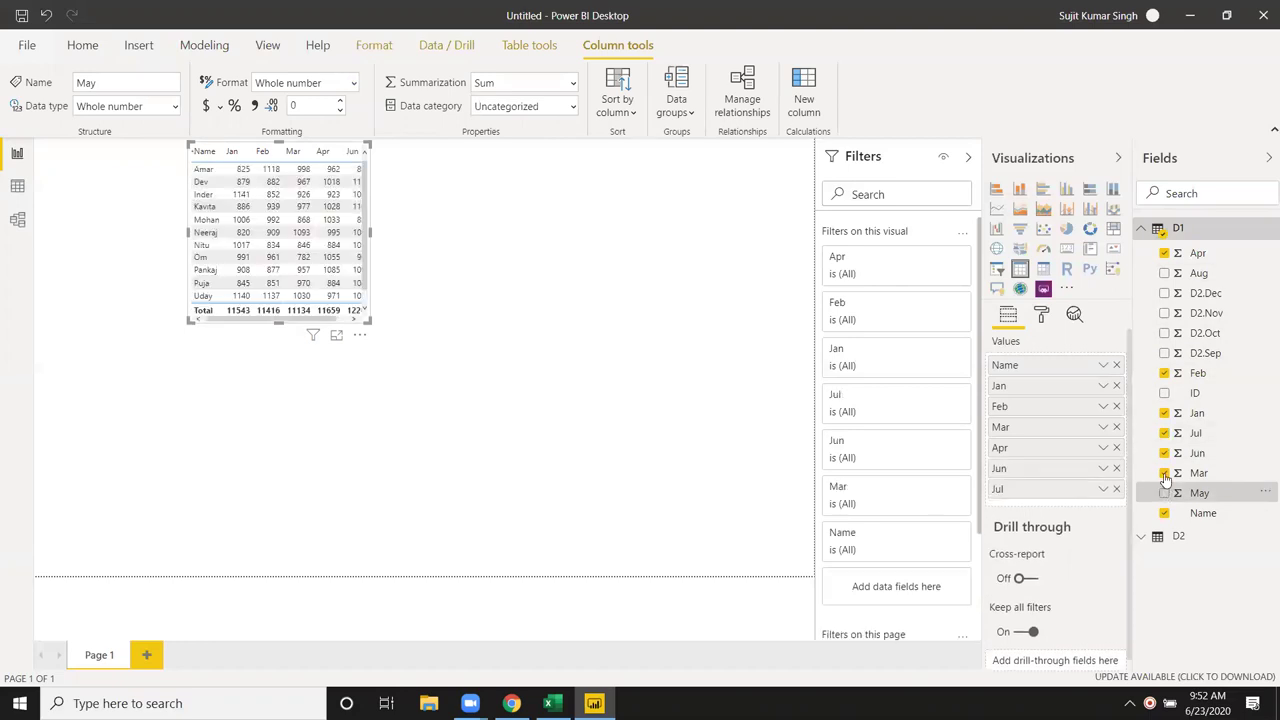
pyautogui.click(1164, 273)
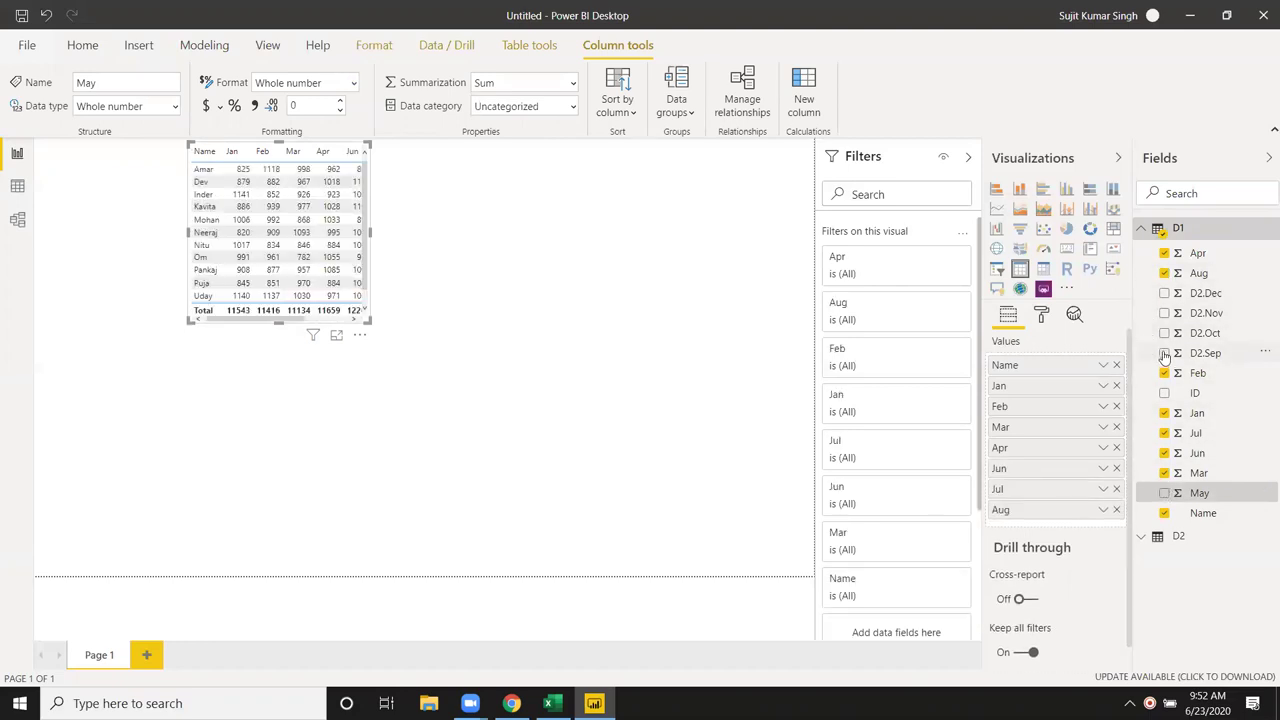
# - Add the merged D2.Sep, D2.Oct and D2.Dec fields from D1 to the table visual
pyautogui.click(1164, 353)
pyautogui.click(1164, 335)
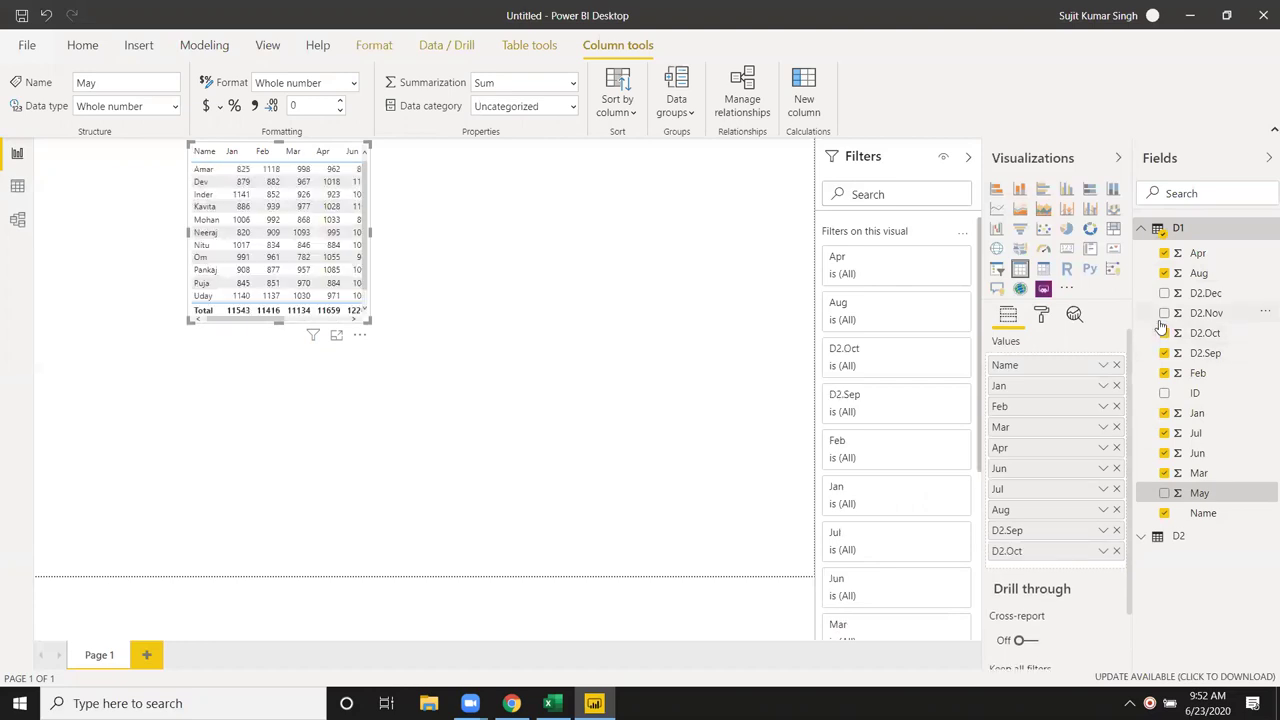
pyautogui.click(1161, 316)
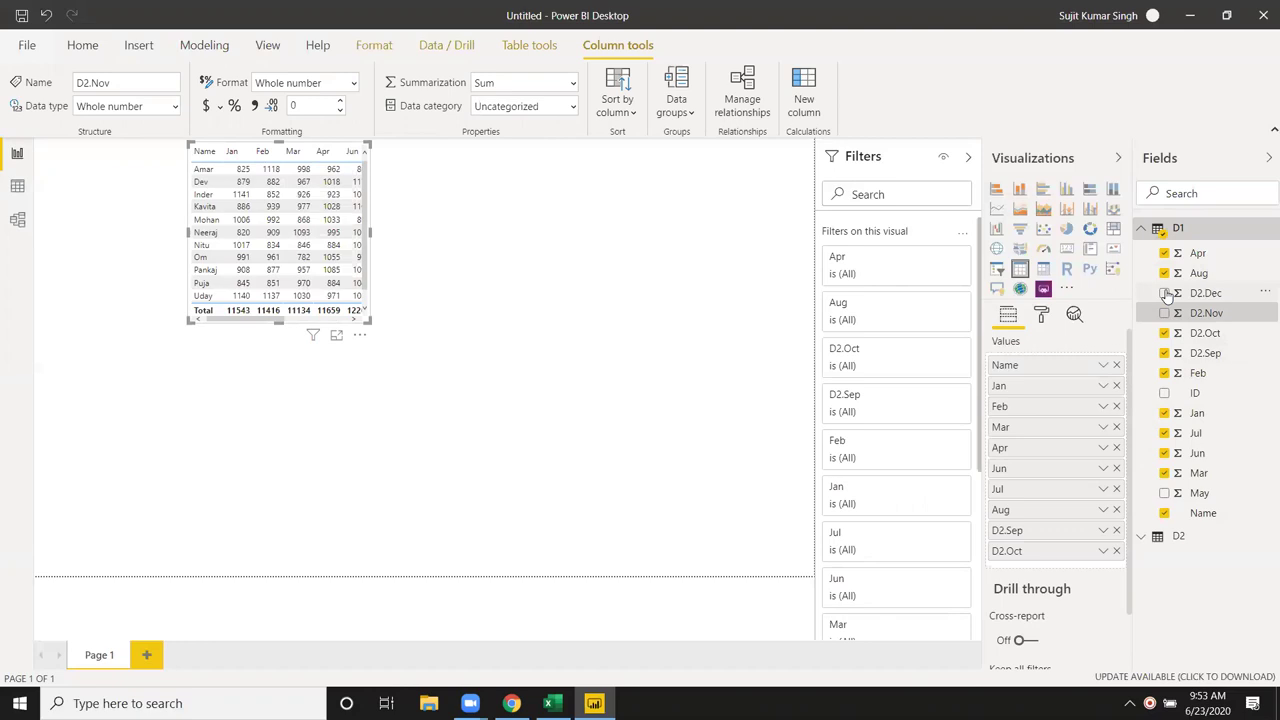
pyautogui.click(1164, 293)
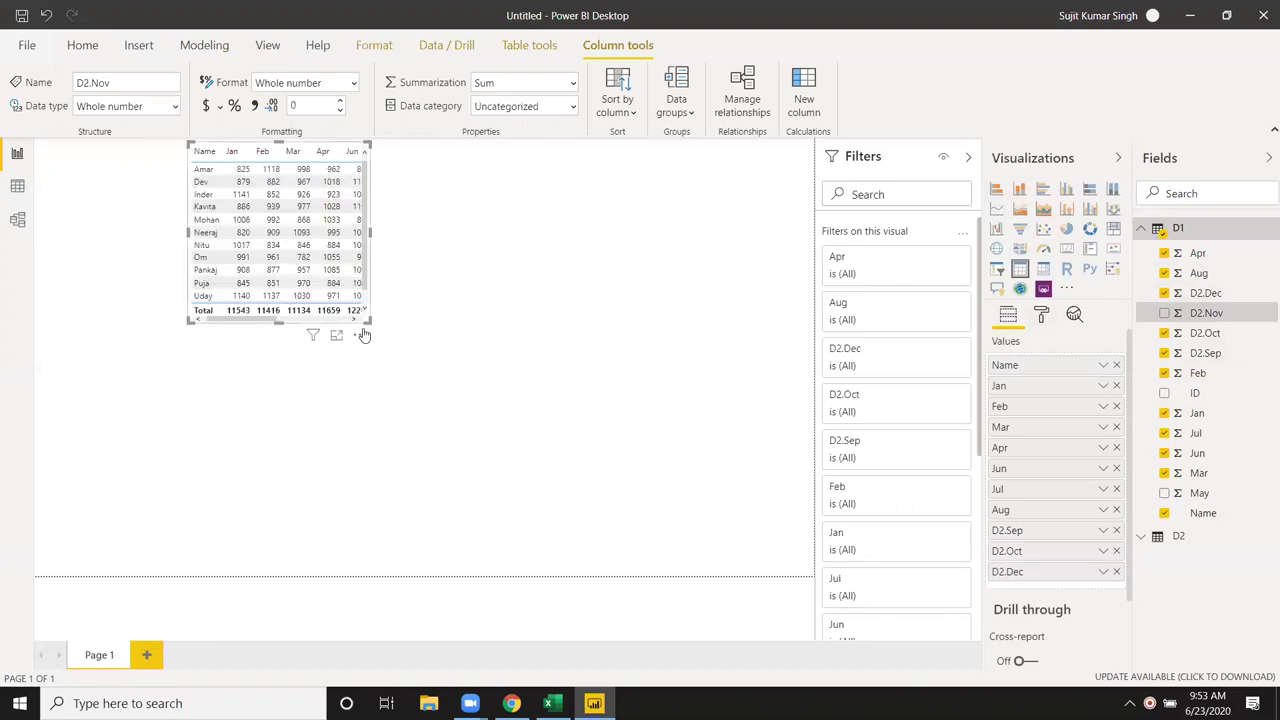
# - Enlarge the table visual until all its columns fit, and sort it by D2.Sep in descending order
pyautogui.moveTo(369, 321); pyautogui.dragTo(630, 373)
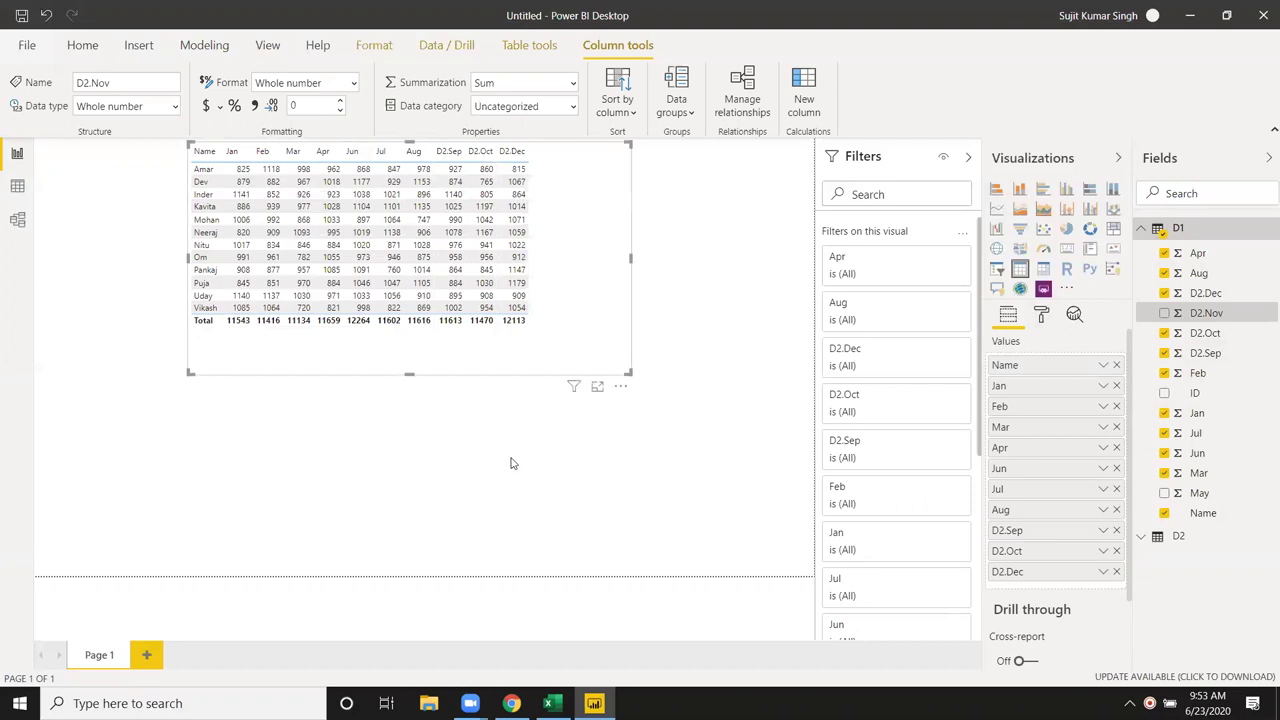
pyautogui.click(406, 483)
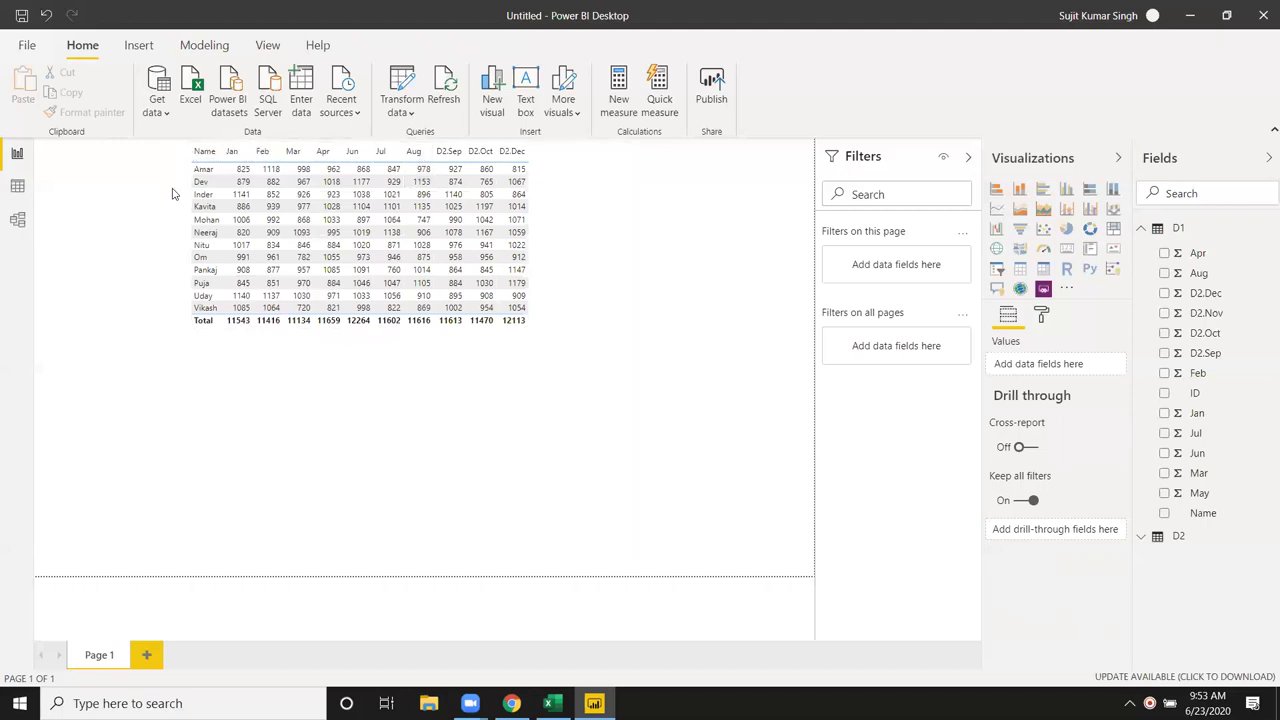
pyautogui.click(452, 153)
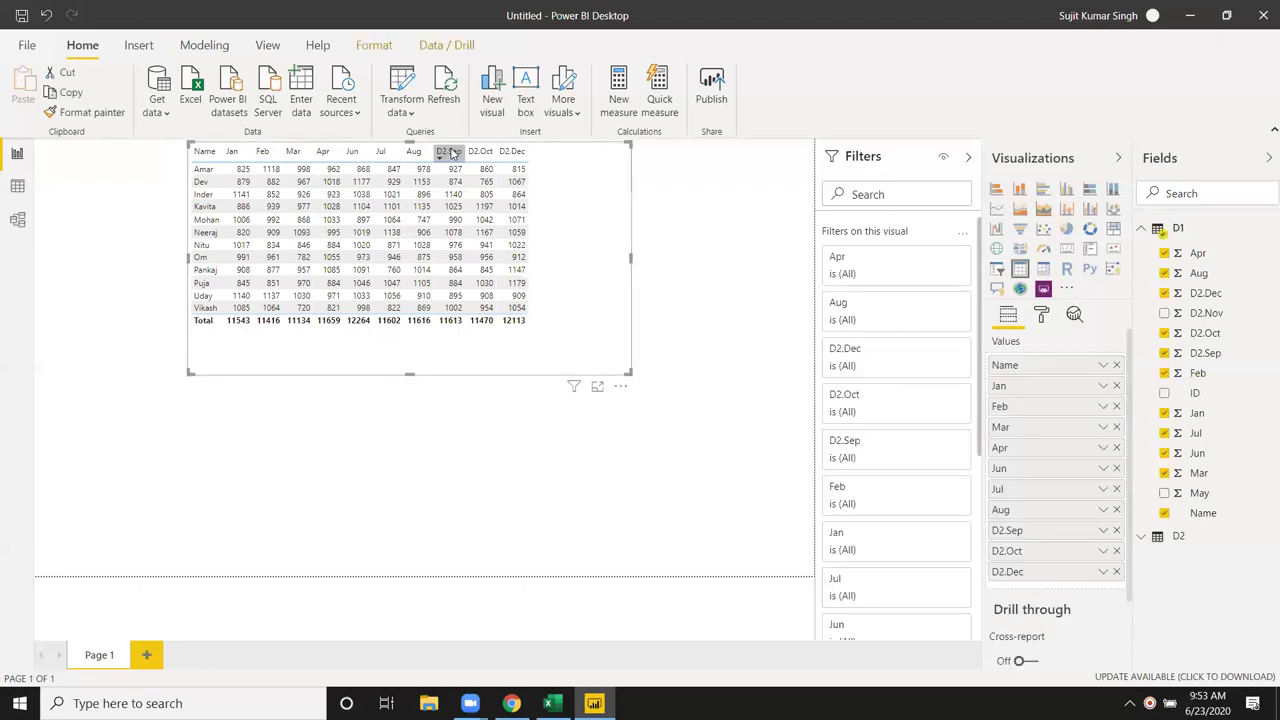
# - Rename the D2.Sep column of table D1 to Sep in the Data view, and return to the report with the D1 field list collapsed
pyautogui.click(11, 192)
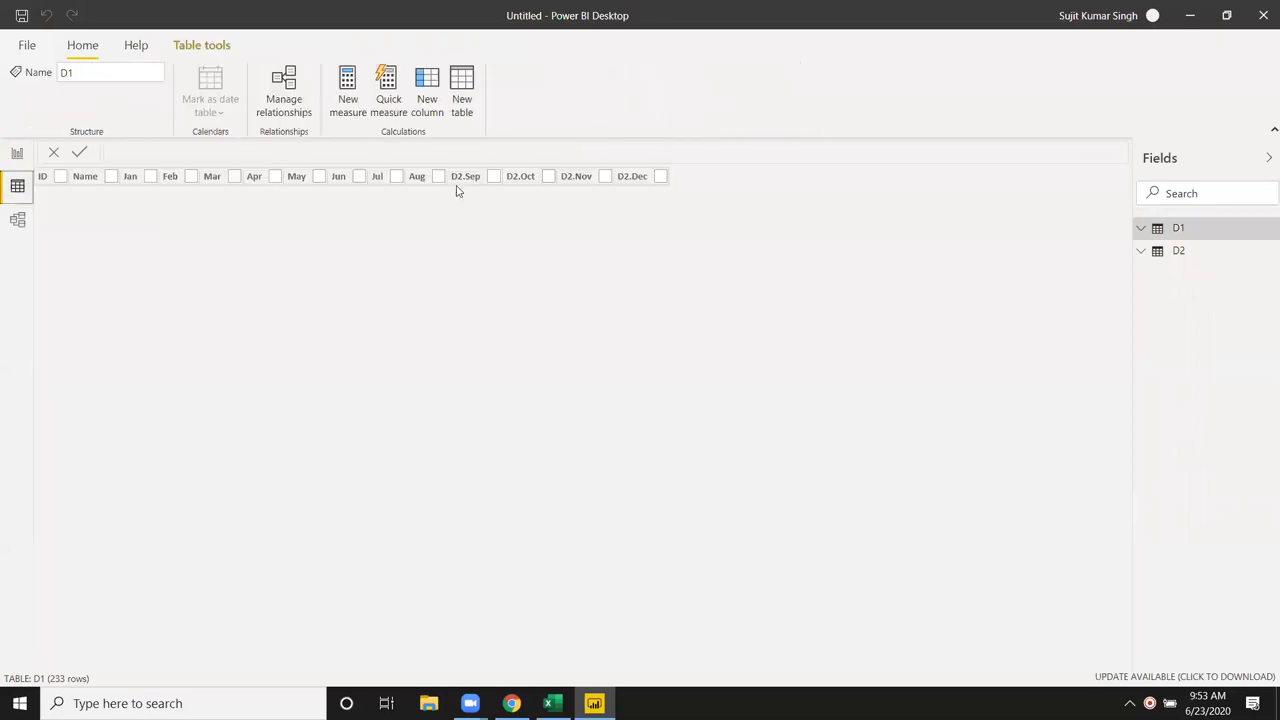
pyautogui.click(465, 178)
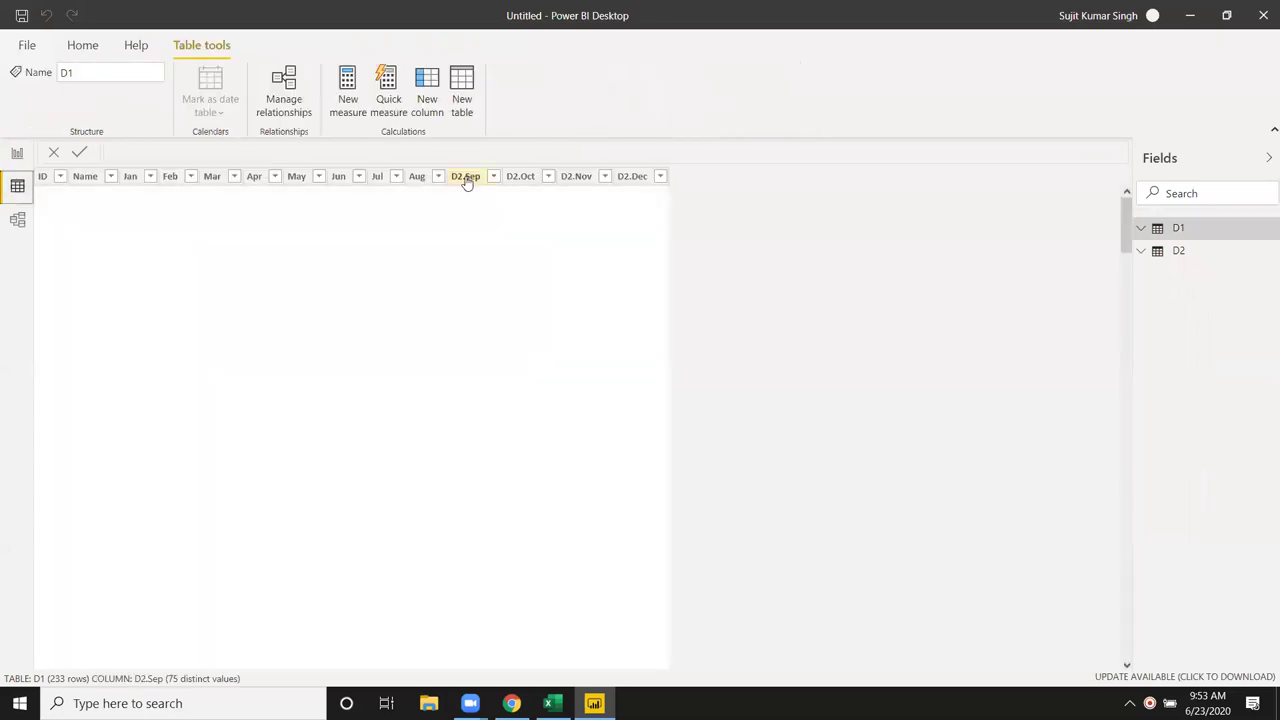
pyautogui.doubleClick(466, 178)
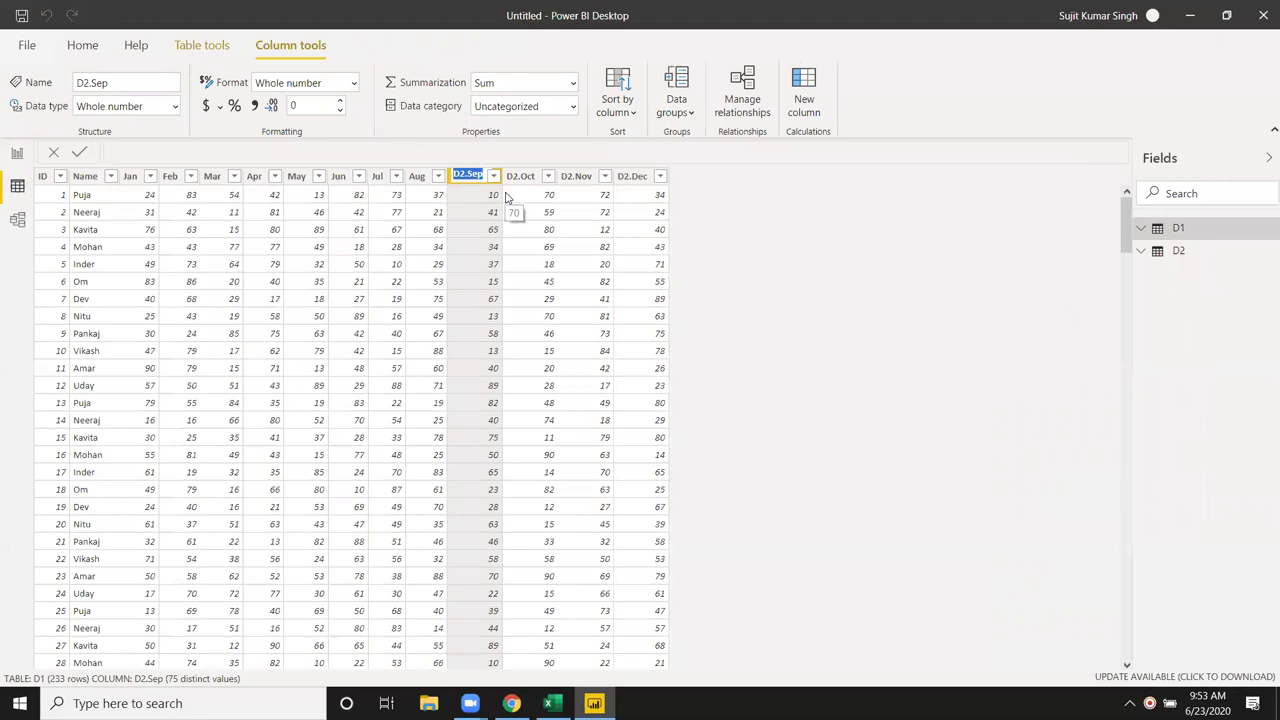
pyautogui.write('SEP')
pyautogui.click(518, 178)
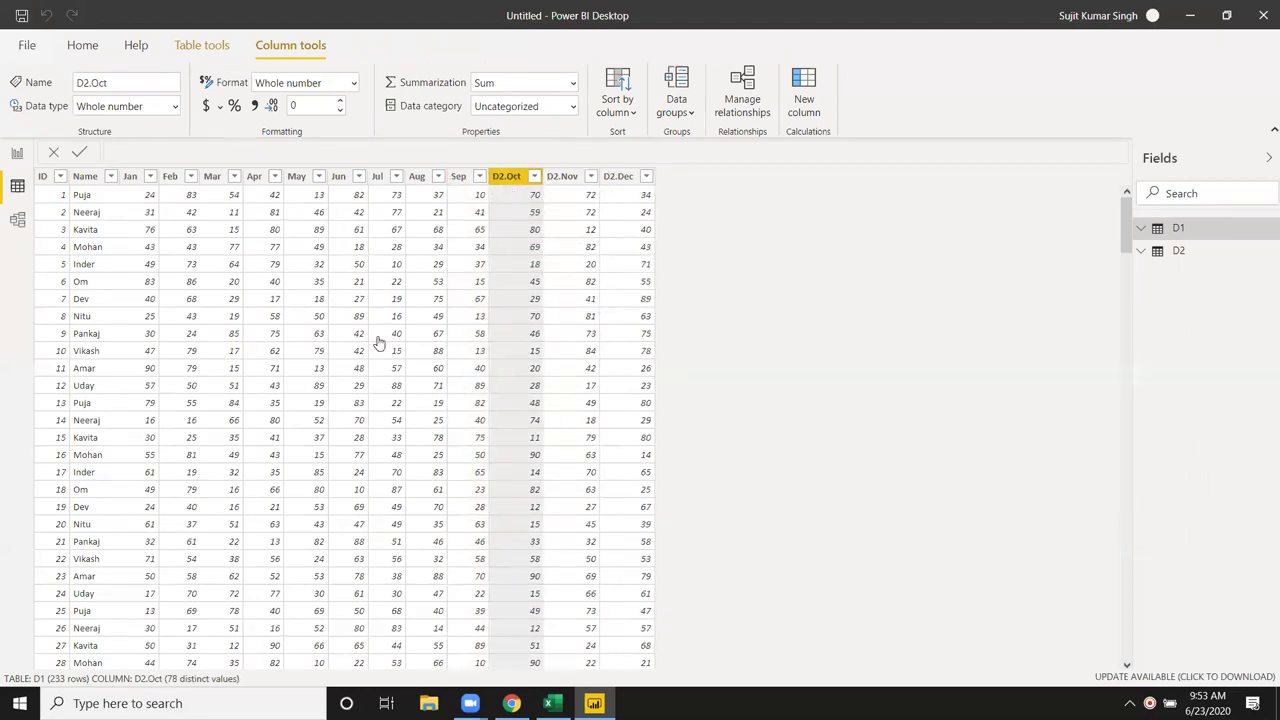
pyautogui.click(17, 153)
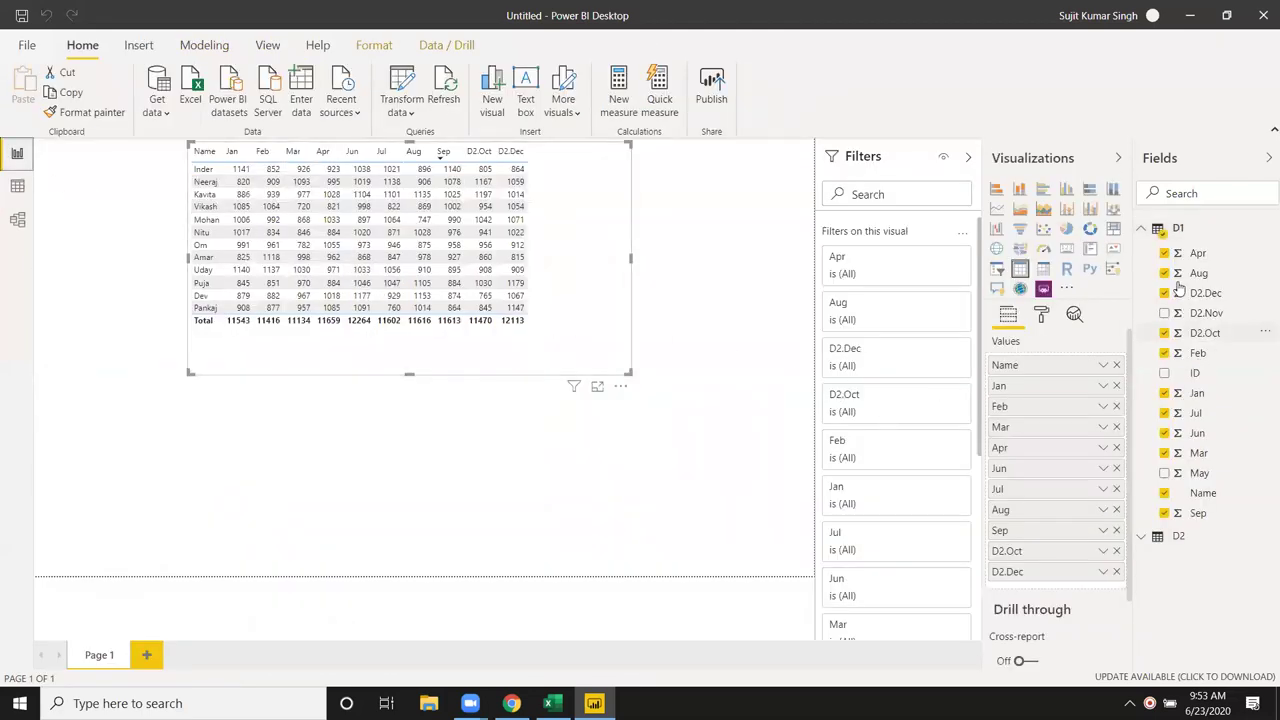
pyautogui.click(1146, 232)
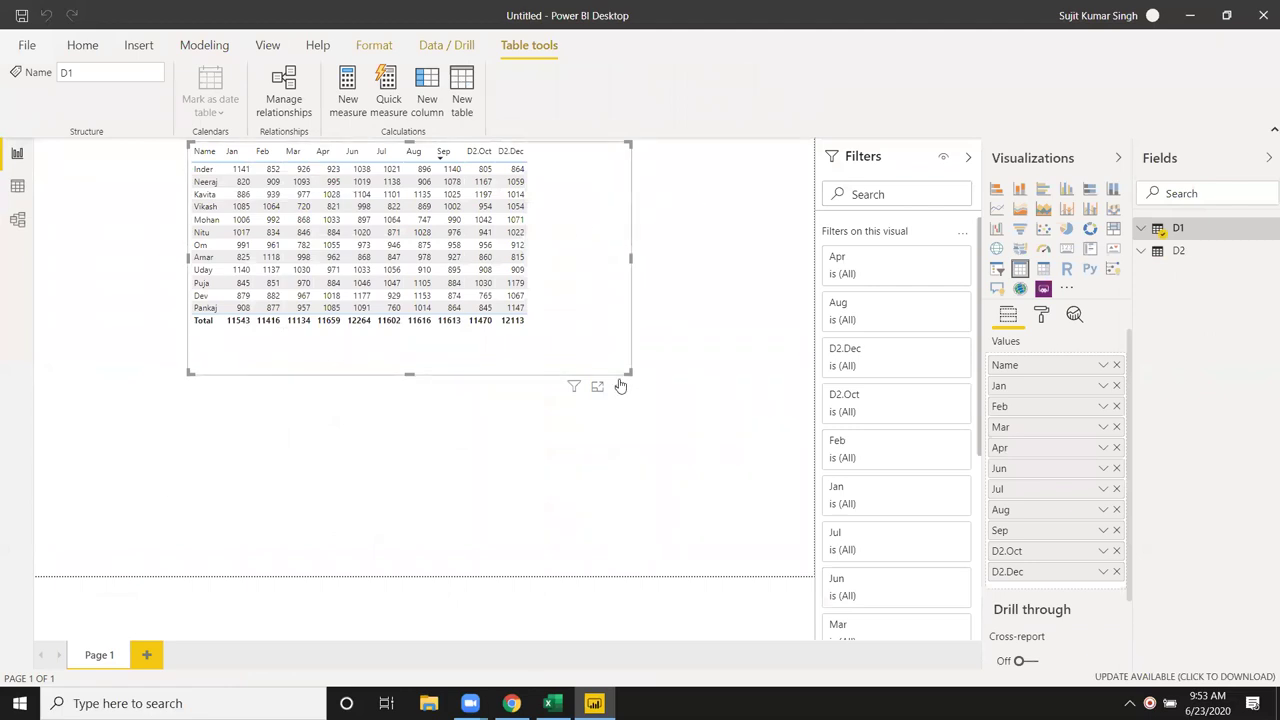
# - Examine the JAN, FEB and MAR sheets of the PQ workbook in Excel, and return to Power BI Desktop
pyautogui.click(550, 703)
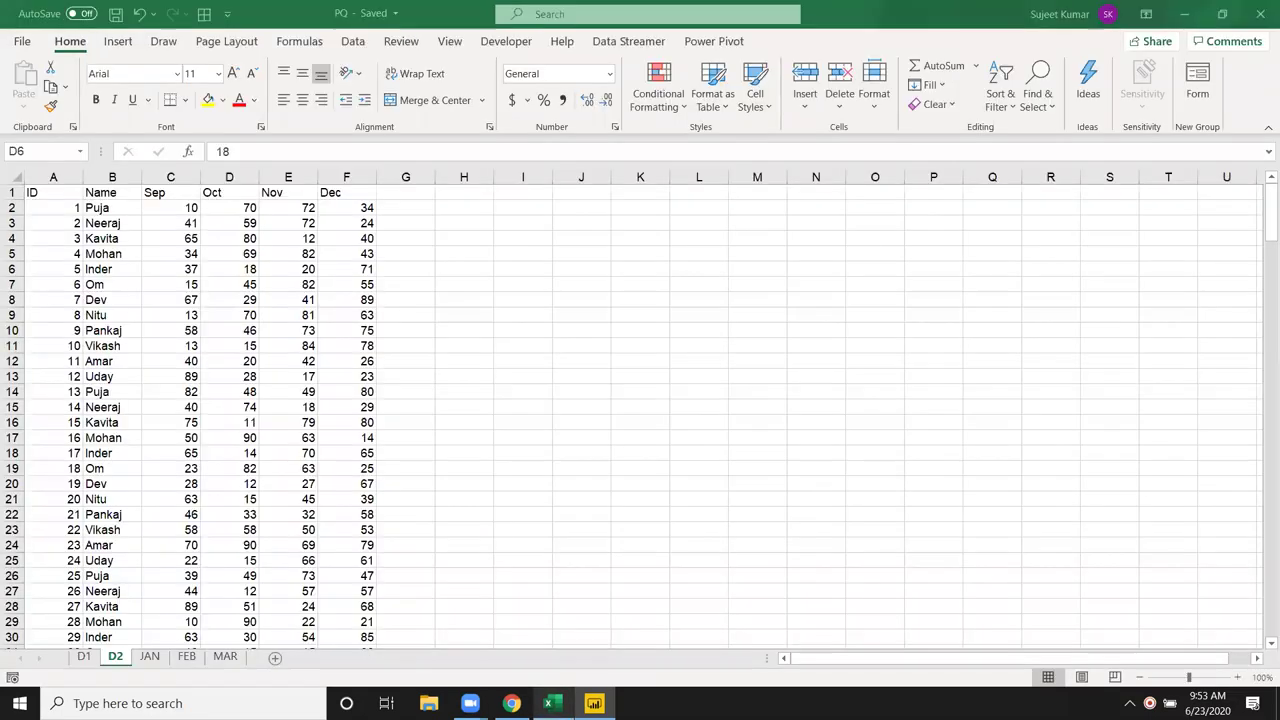
pyautogui.click(160, 665)
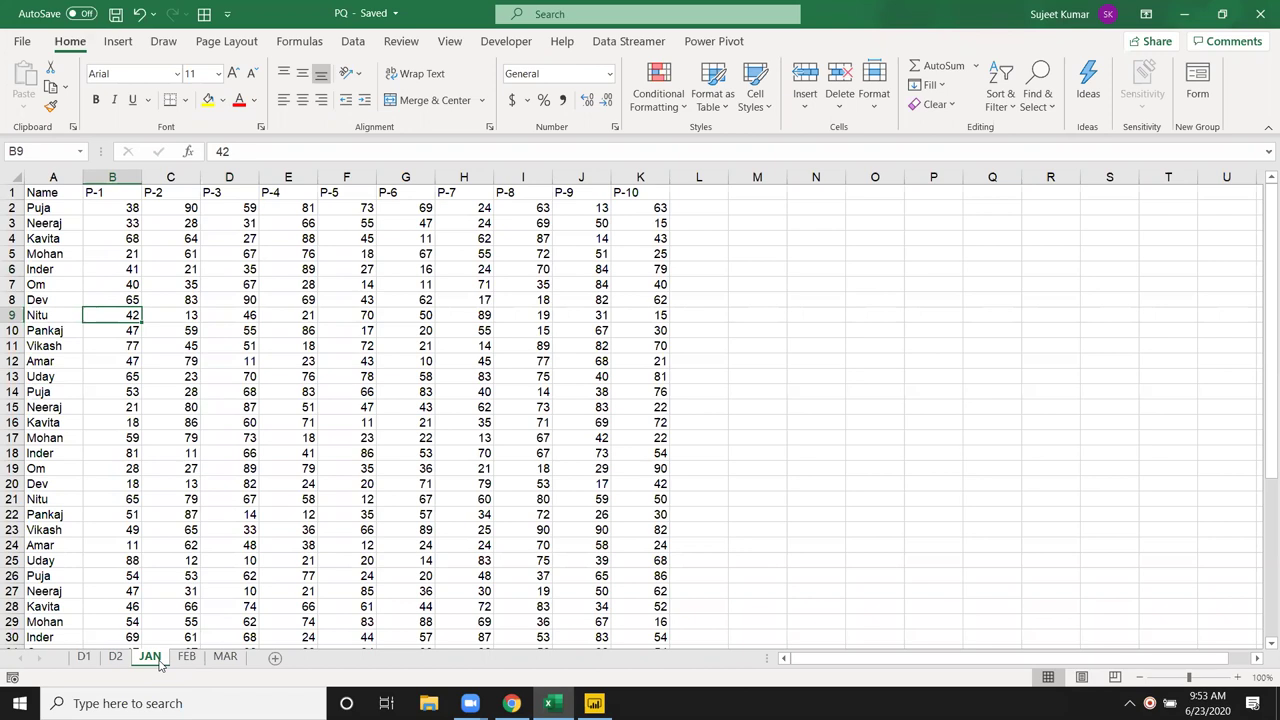
pyautogui.click(186, 657)
pyautogui.click(225, 660)
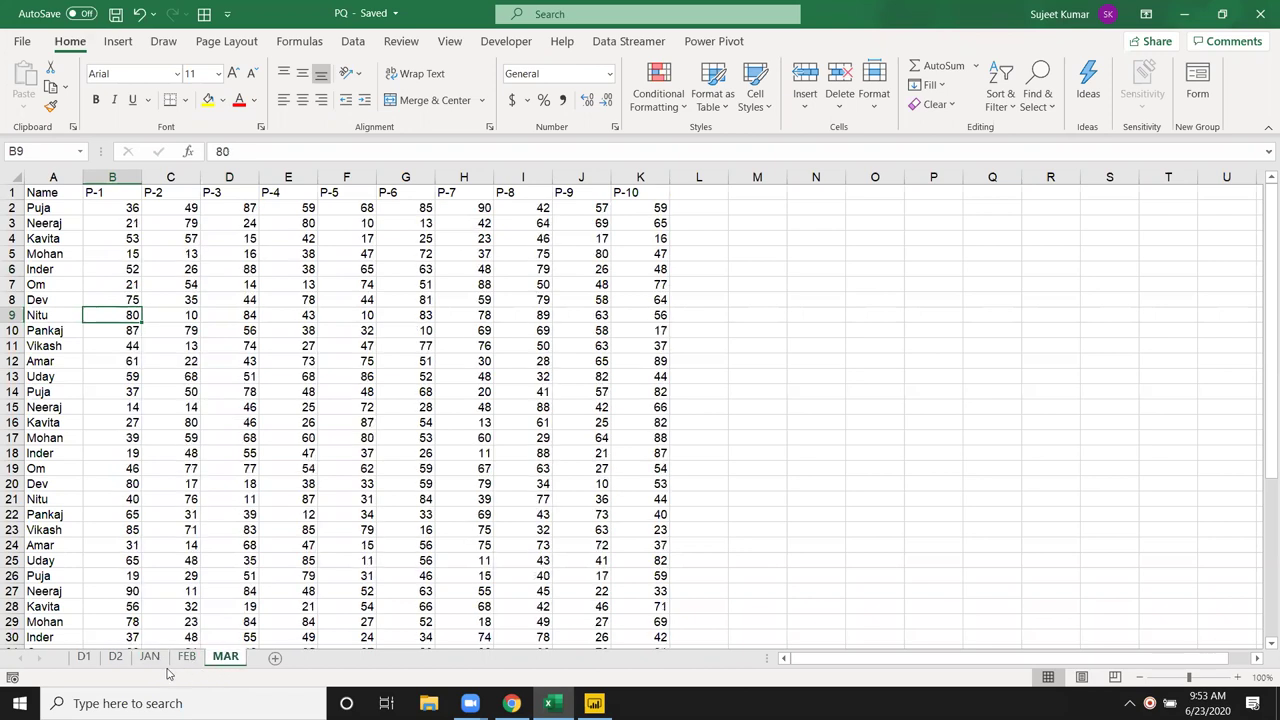
pyautogui.click(152, 660)
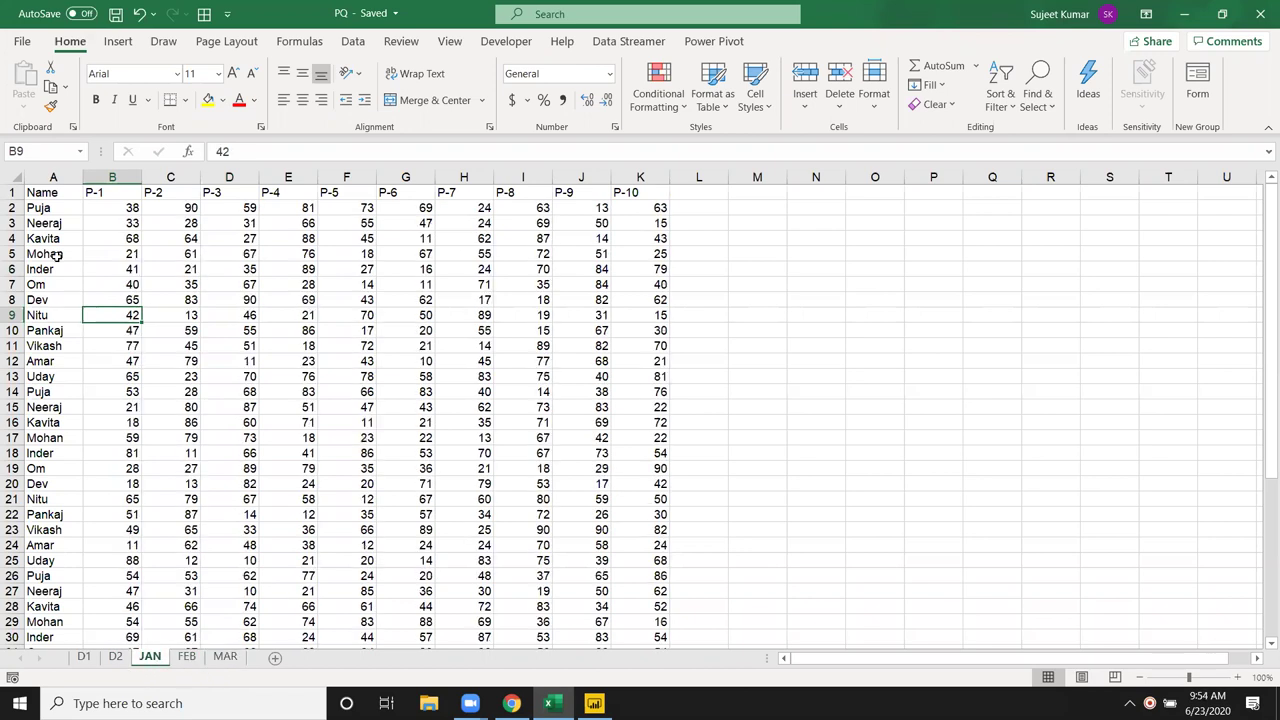
pyautogui.click(54, 222)
pyautogui.scroll(-5, 130, 380)
pyautogui.scroll(5, 165, 580)
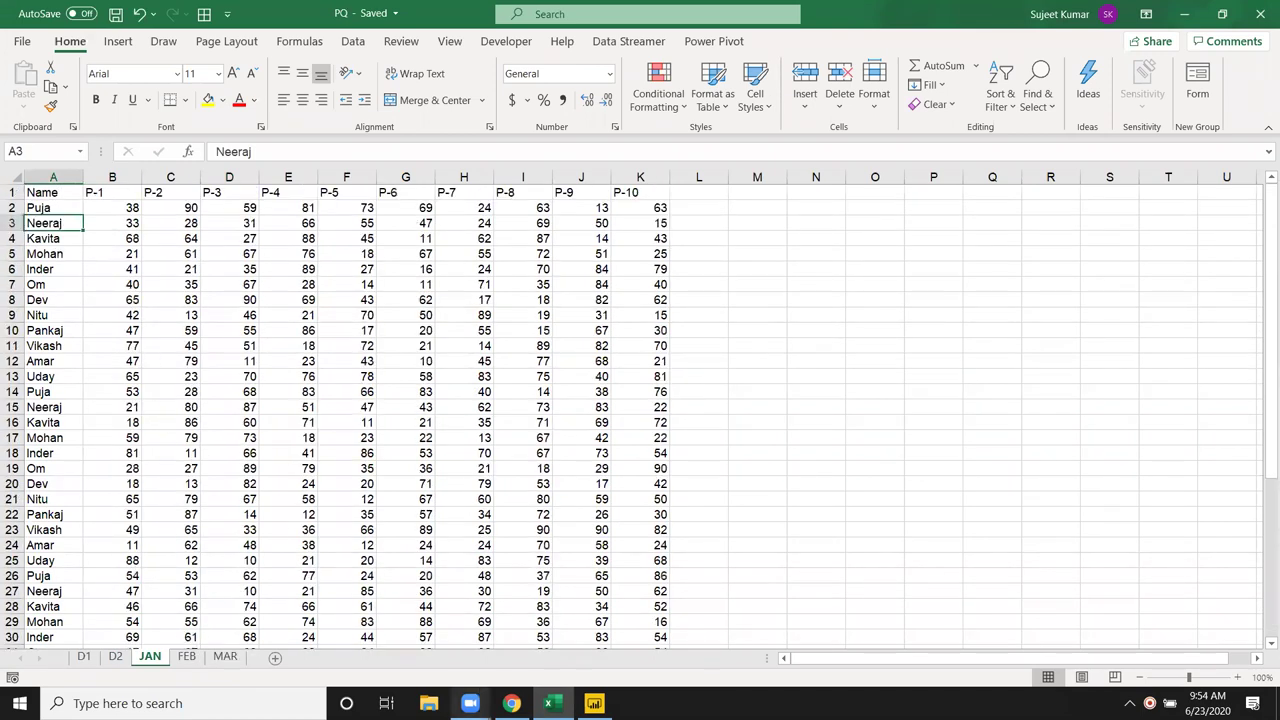
pyautogui.moveTo(511, 703)
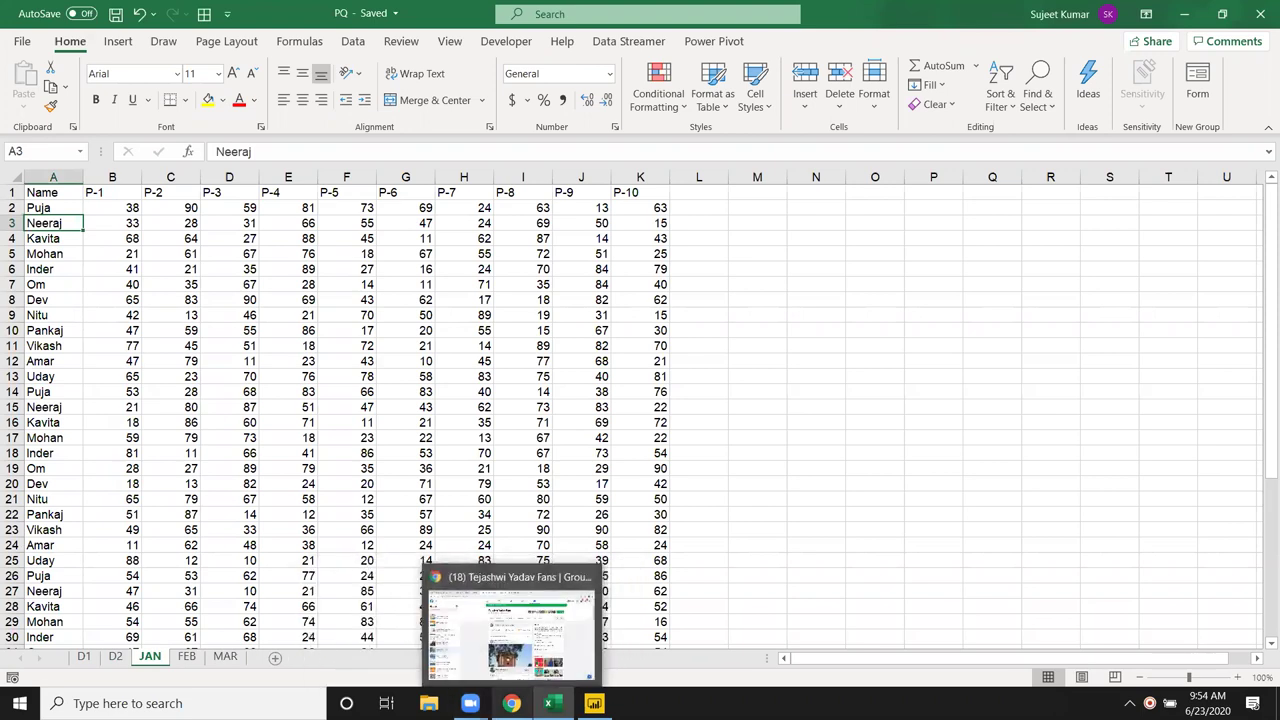
pyautogui.moveTo(594, 703)
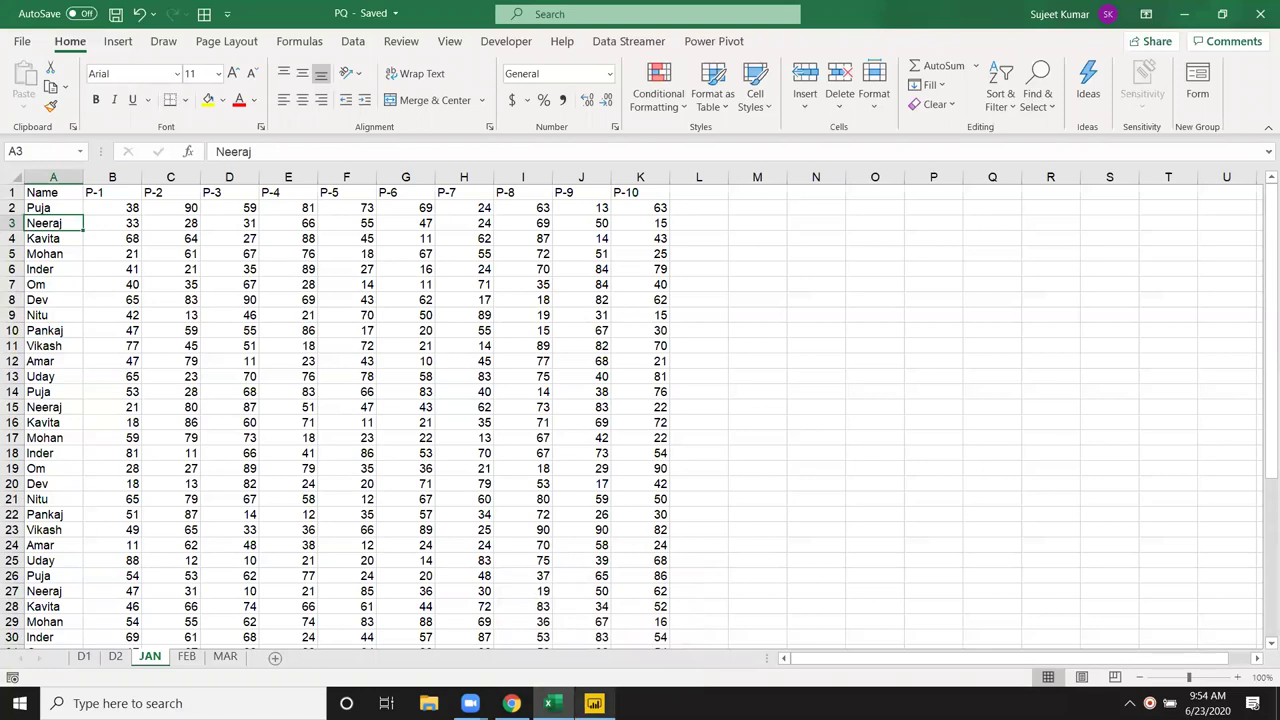
pyautogui.click(595, 702)
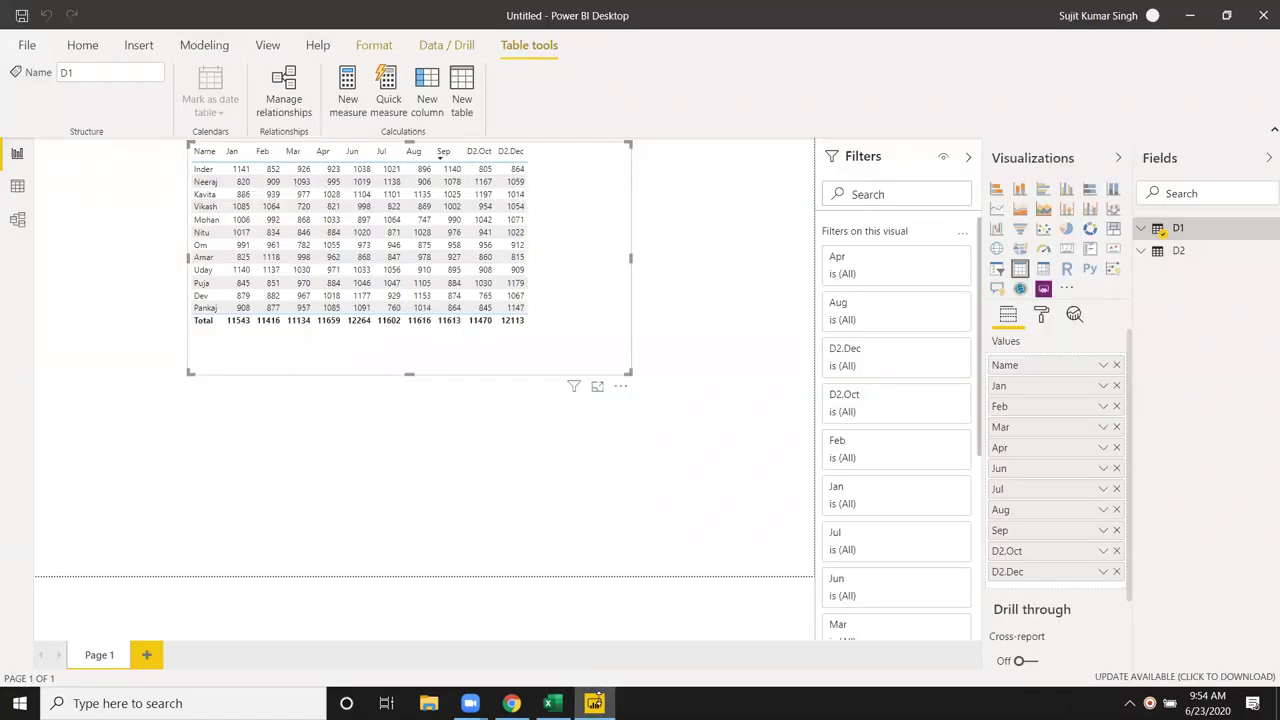
# - Import the JAN sheet of the PQ Excel workbook through Power Query Editor, and close and apply the query
pyautogui.moveTo(549, 703)
pyautogui.press('Escape')
pyautogui.click(128, 50)
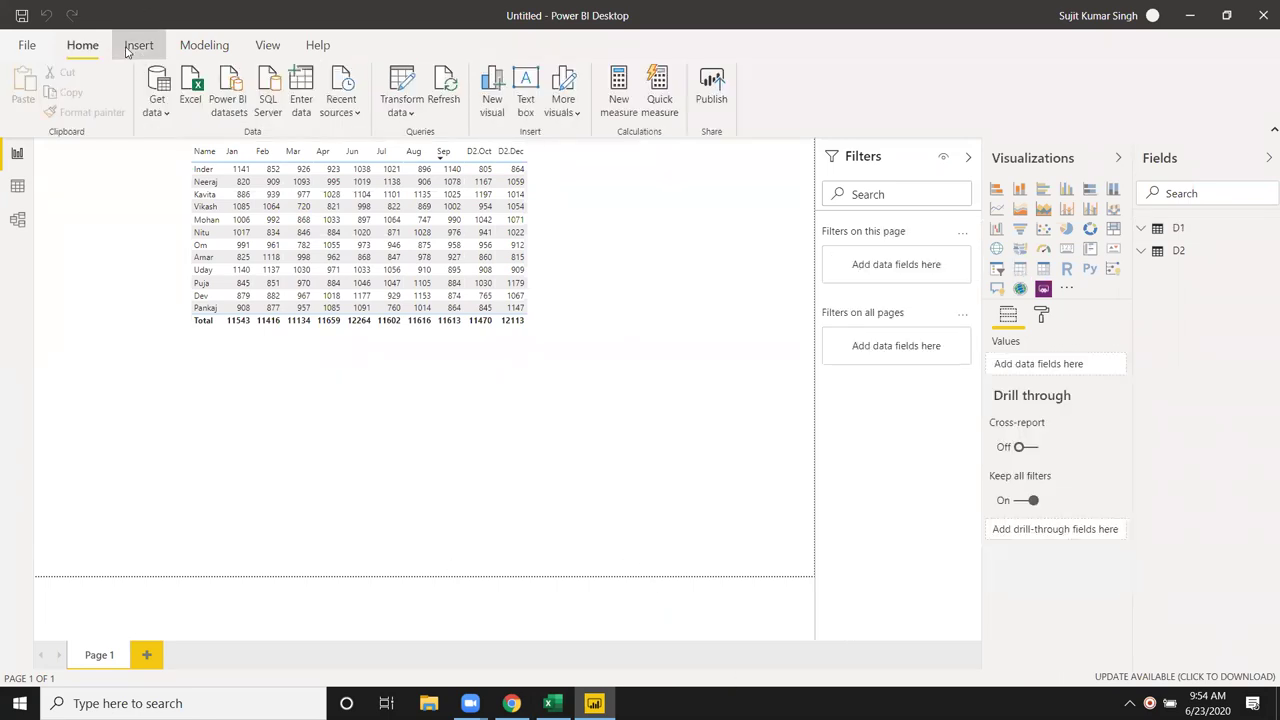
pyautogui.click(186, 104)
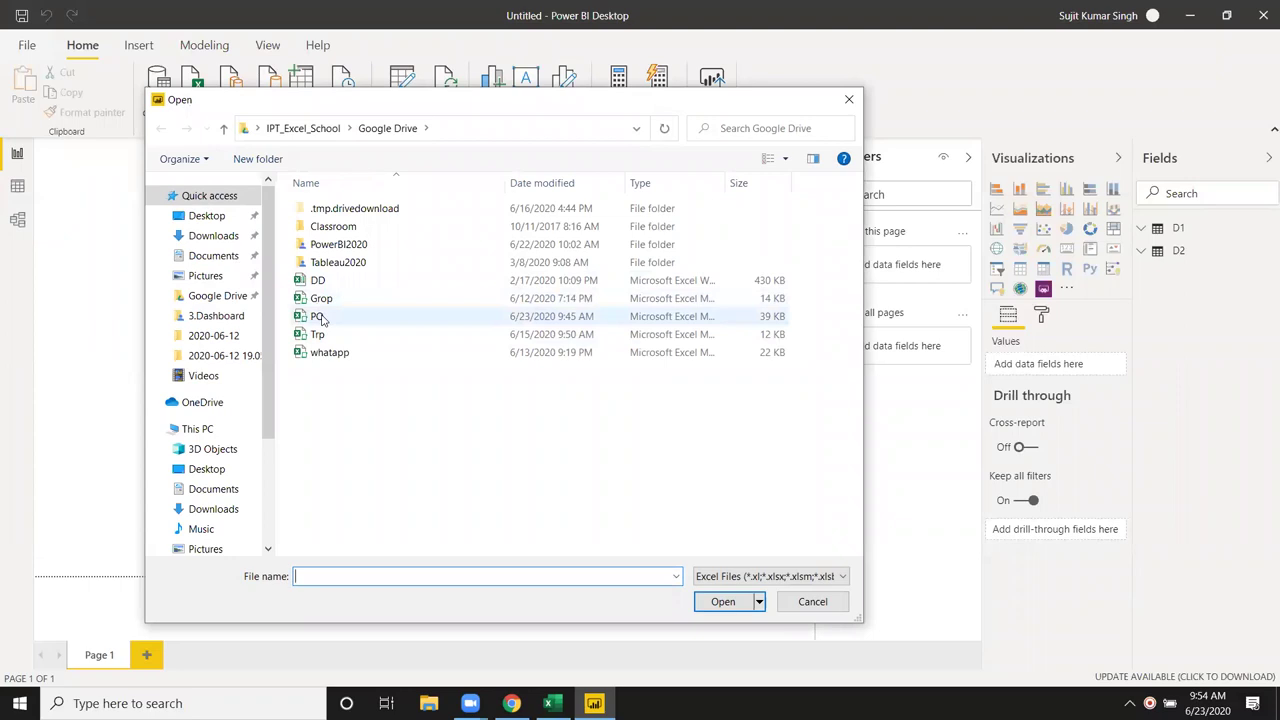
pyautogui.click(318, 318)
pyautogui.click(722, 602)
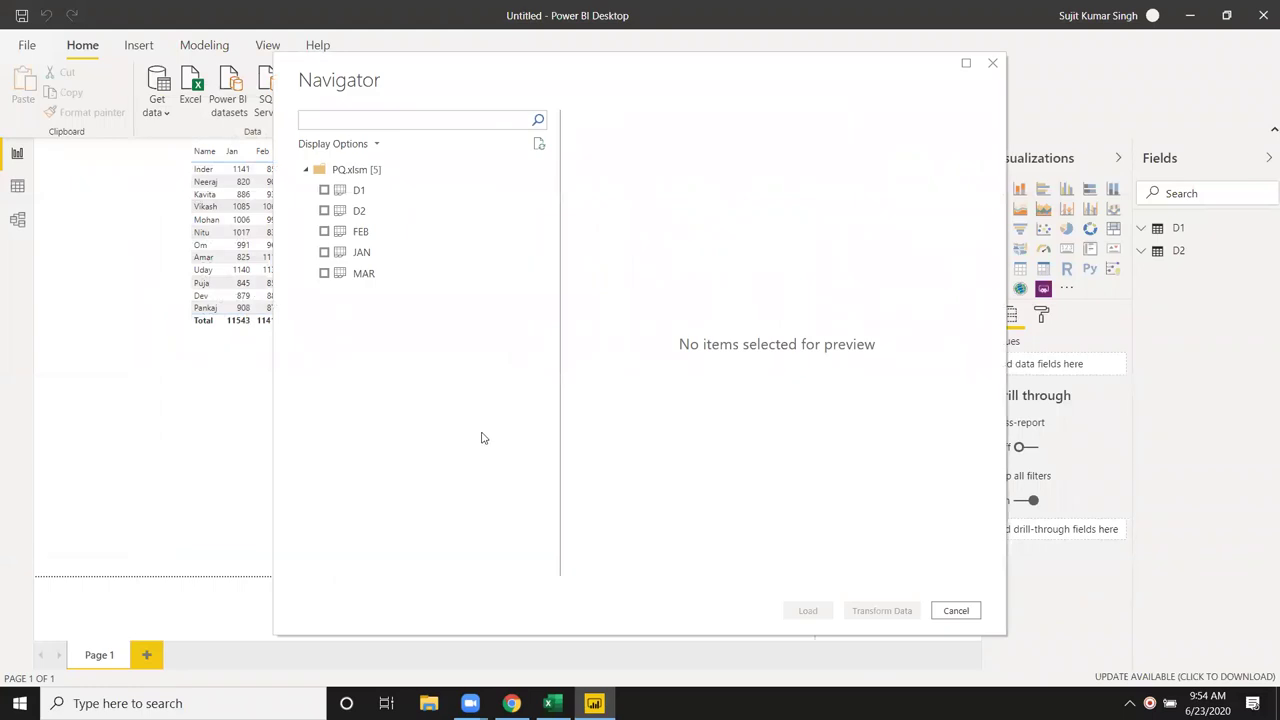
pyautogui.click(327, 256)
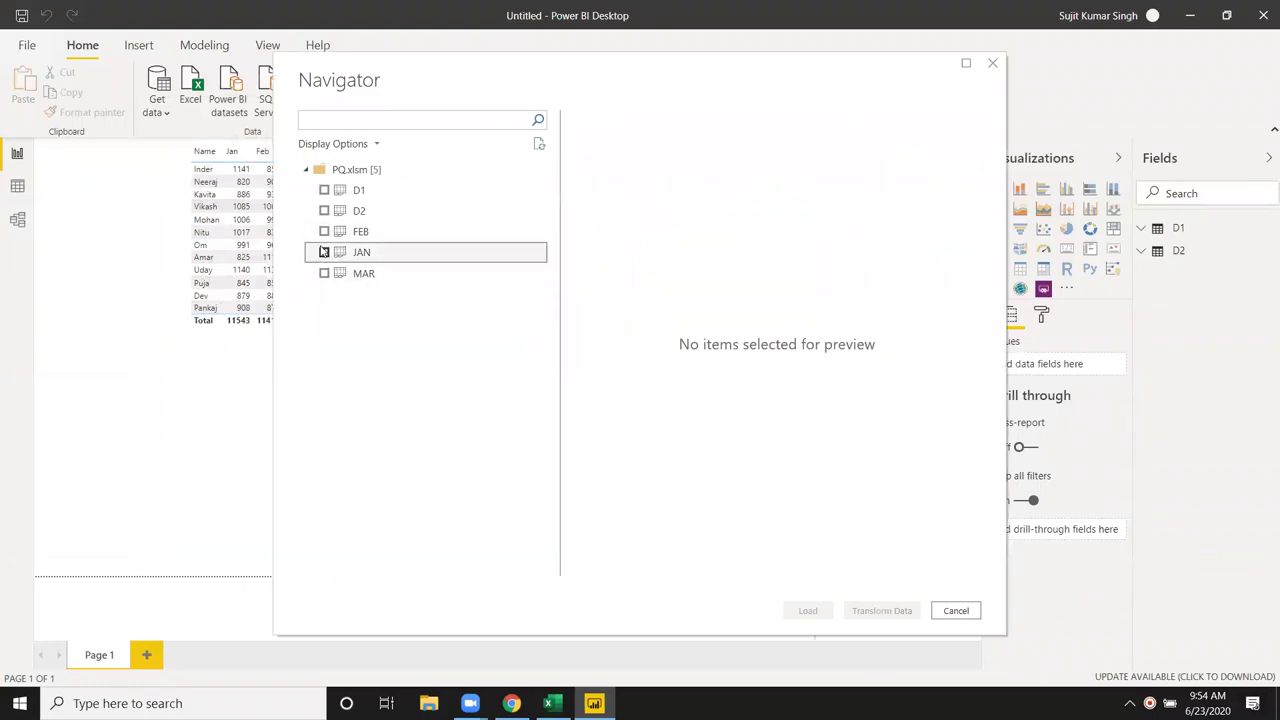
pyautogui.click(324, 252)
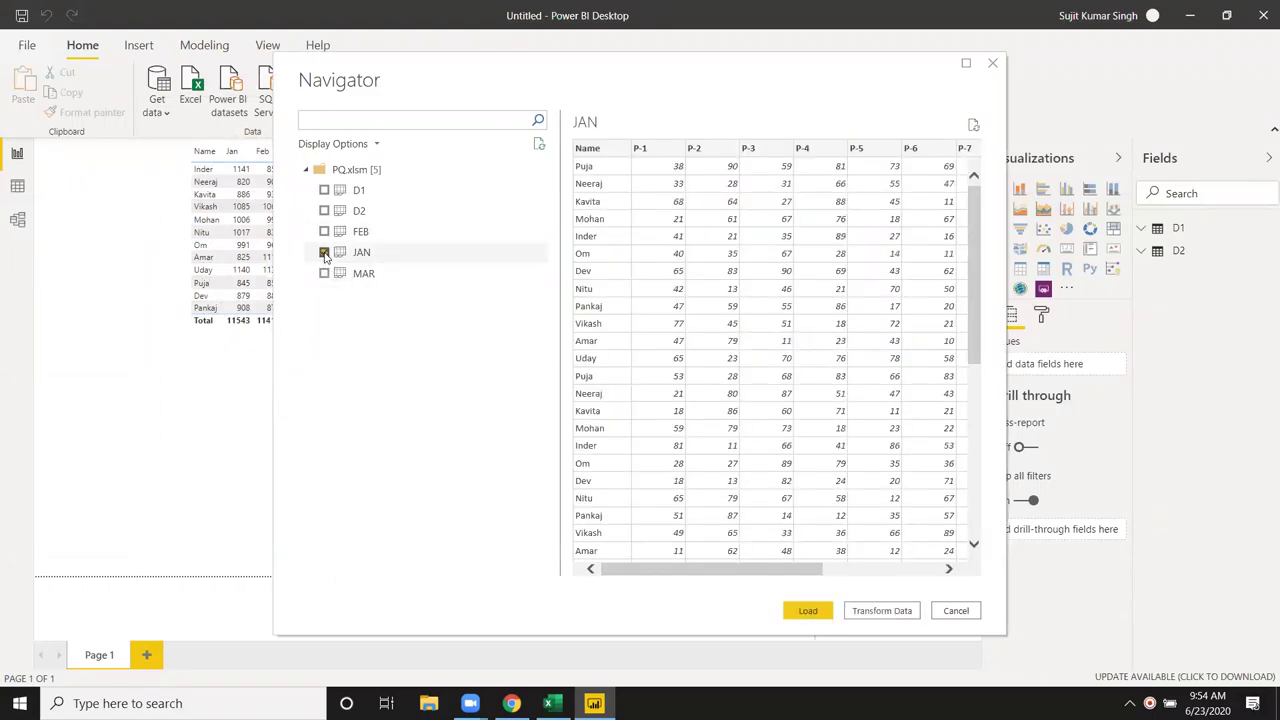
pyautogui.click(868, 620)
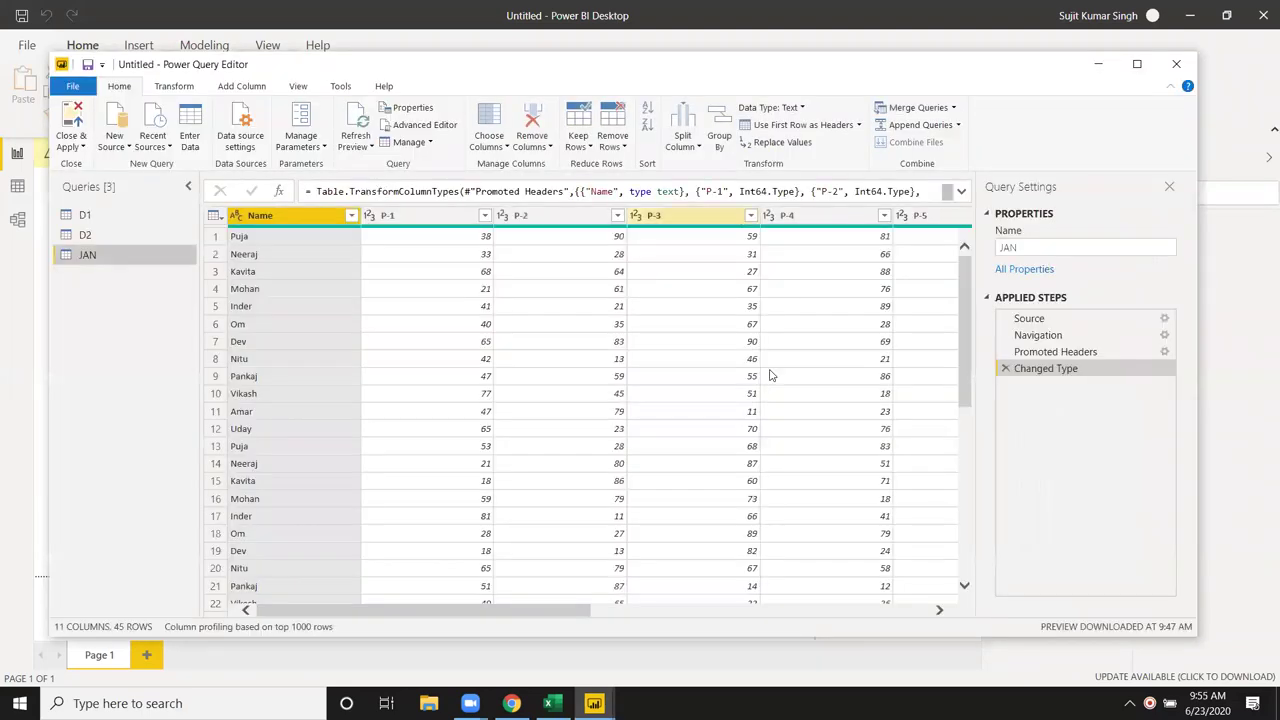
pyautogui.moveTo(575, 615); pyautogui.dragTo(337, 580)
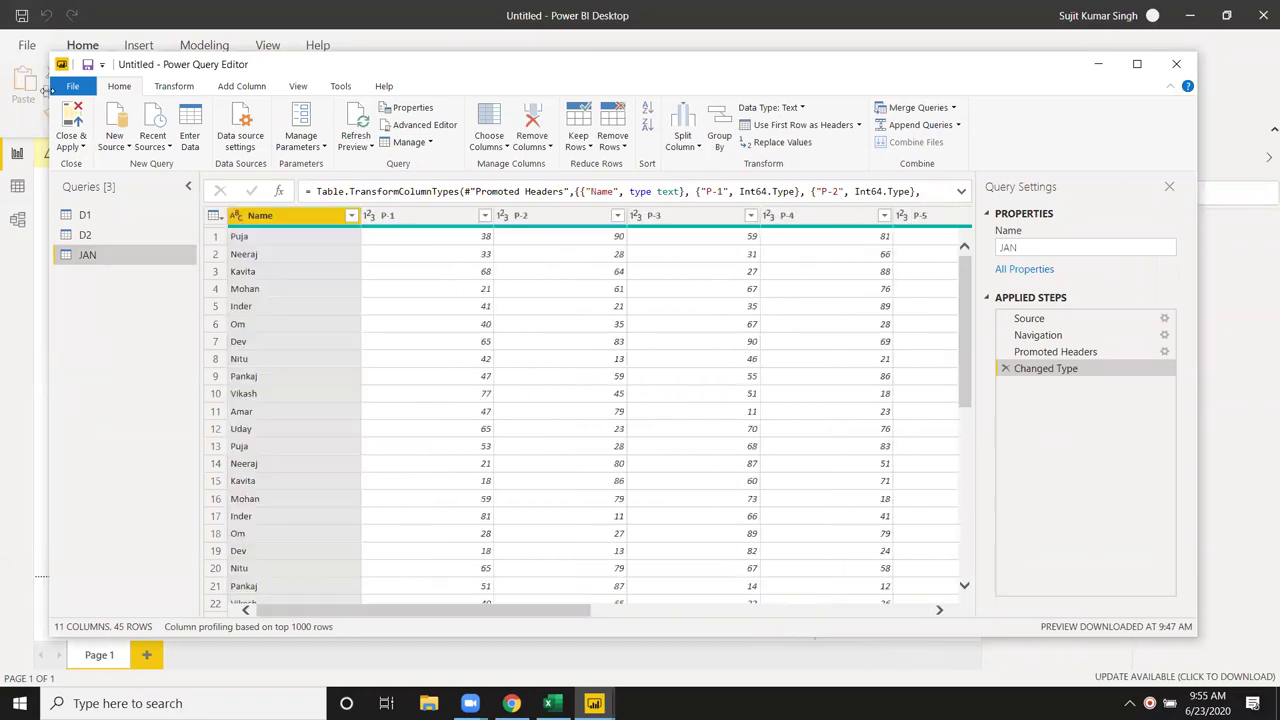
pyautogui.click(75, 120)
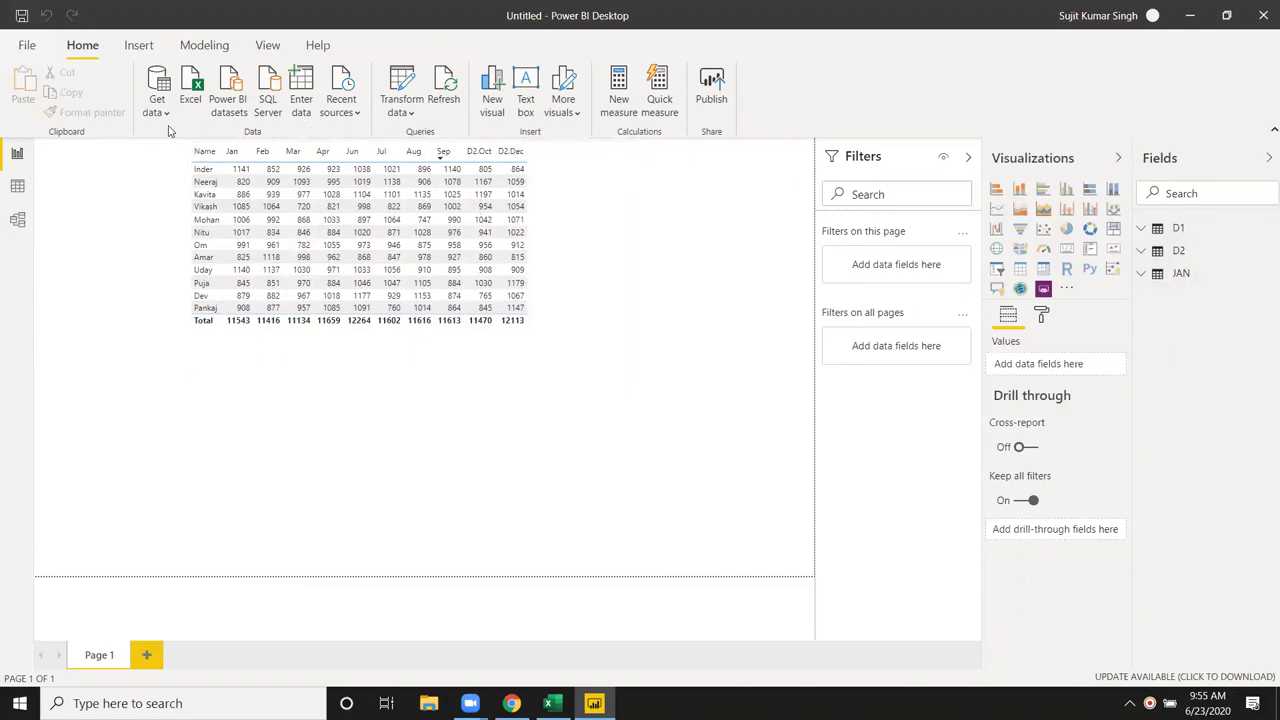
# - Open the FEB sheet of the PQ Excel workbook in Power Query Editor and compare it with the JAN query
pyautogui.click(190, 100)
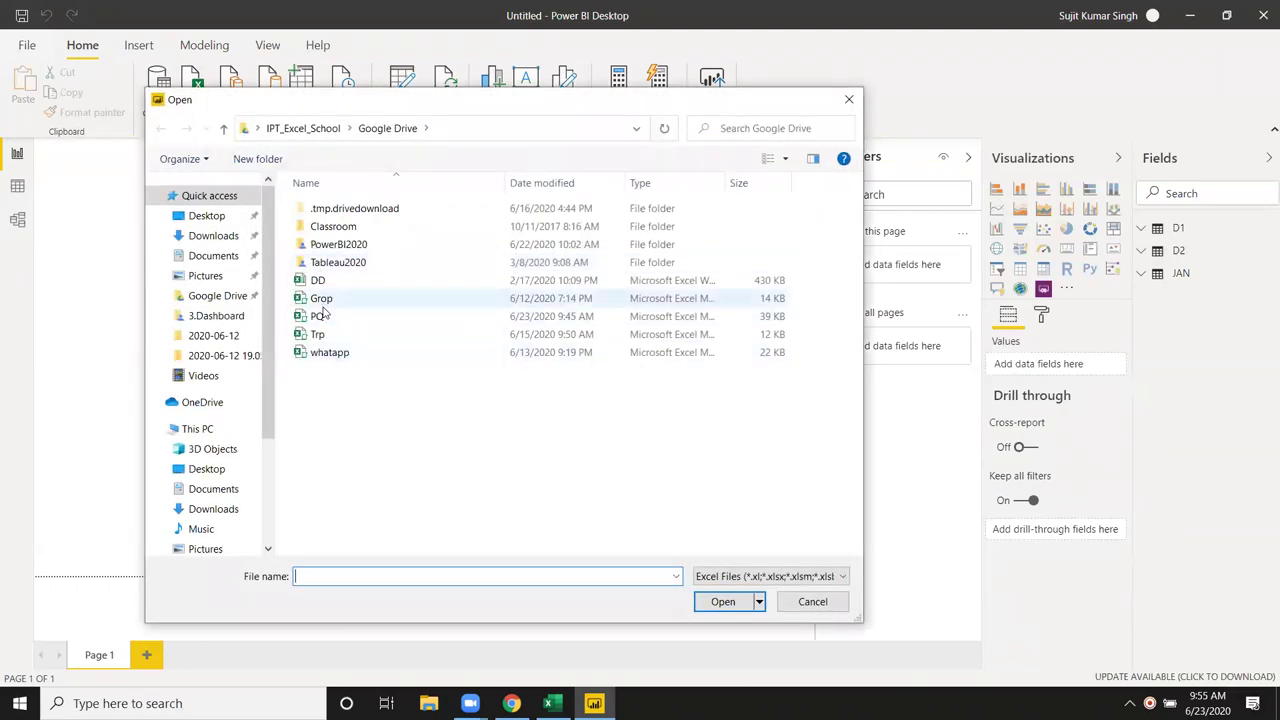
pyautogui.click(319, 316)
pyautogui.click(724, 603)
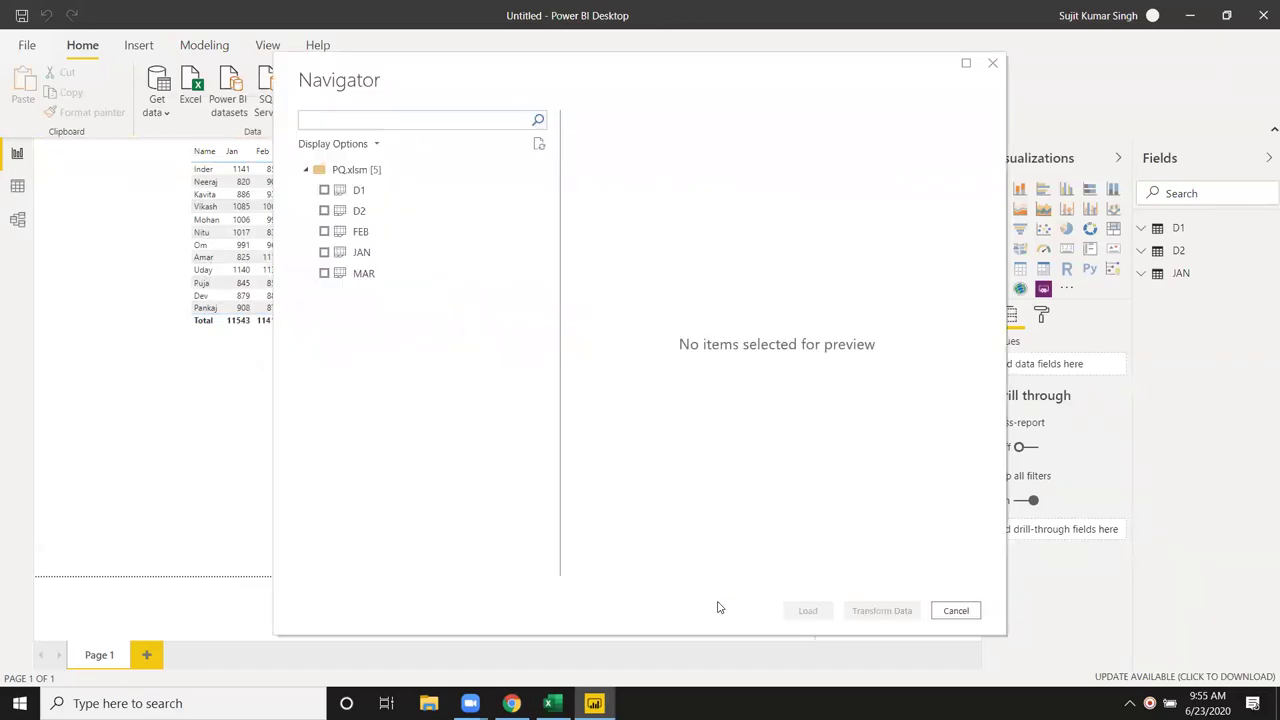
pyautogui.click(324, 232)
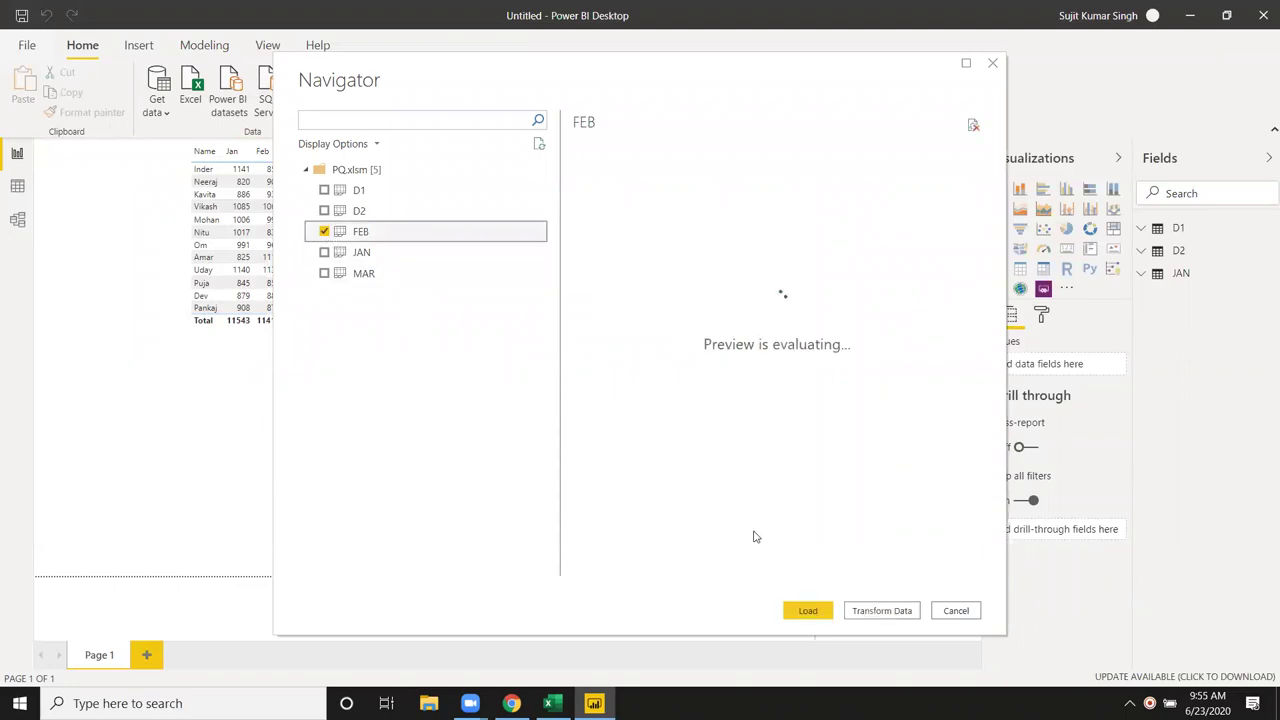
pyautogui.click(862, 611)
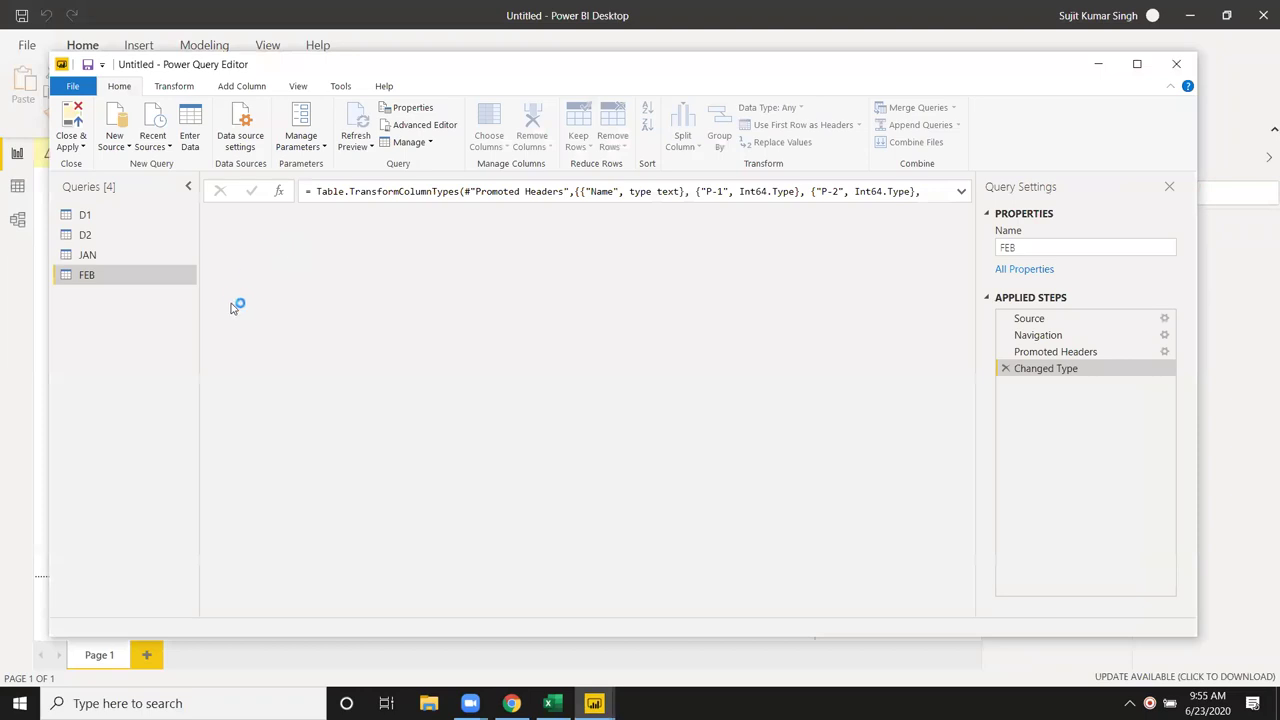
pyautogui.click(99, 259)
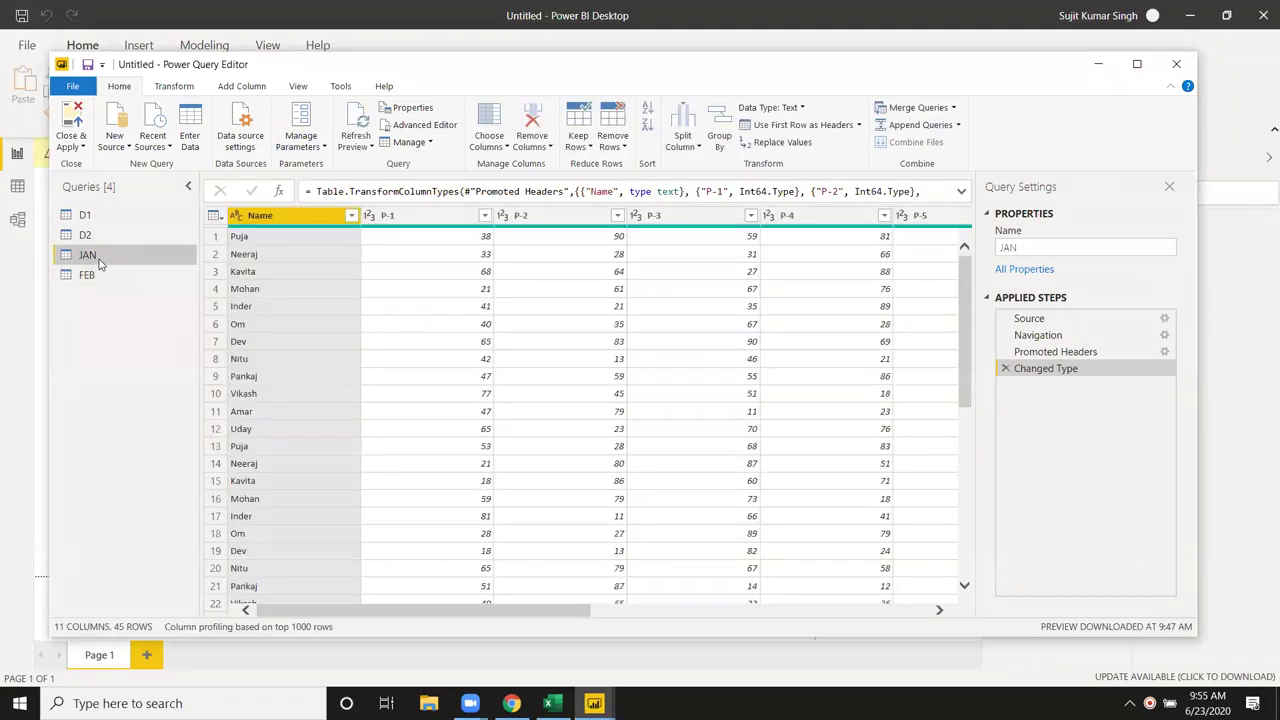
pyautogui.click(105, 275)
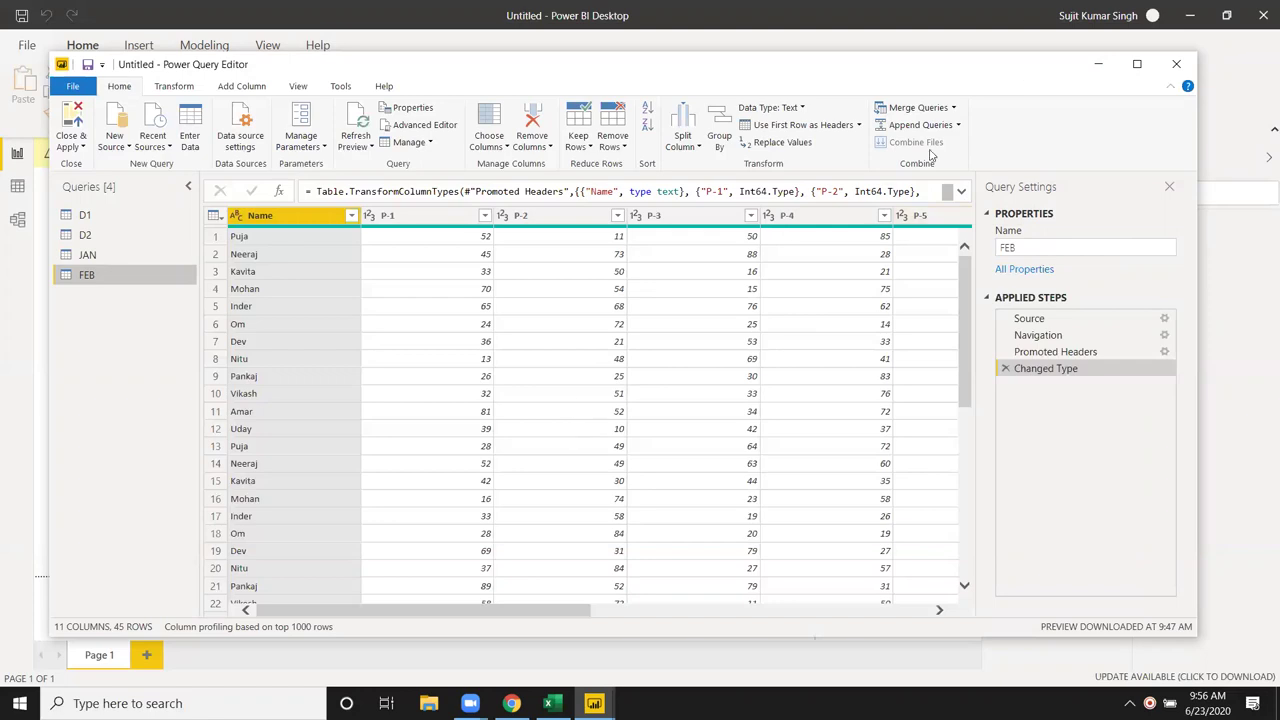
pyautogui.click(952, 125)
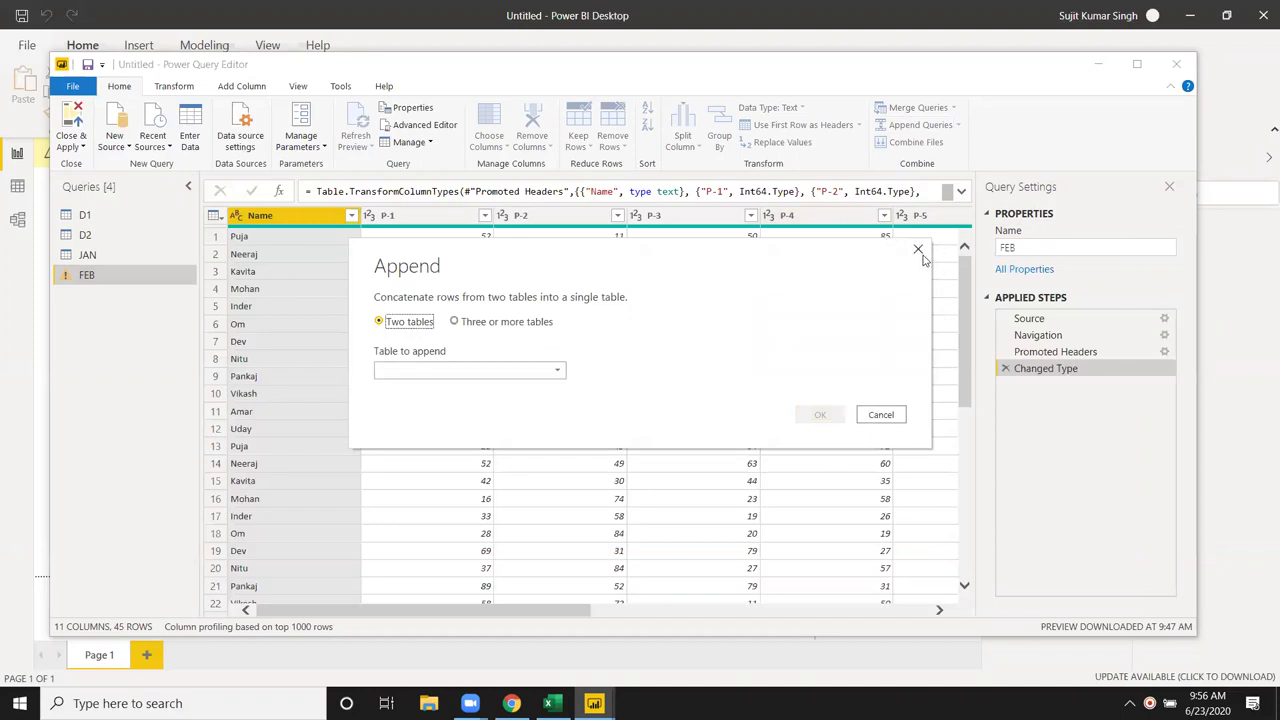
pyautogui.click(918, 250)
pyautogui.click(917, 125)
pyautogui.press('Escape')
pyautogui.click(921, 125)
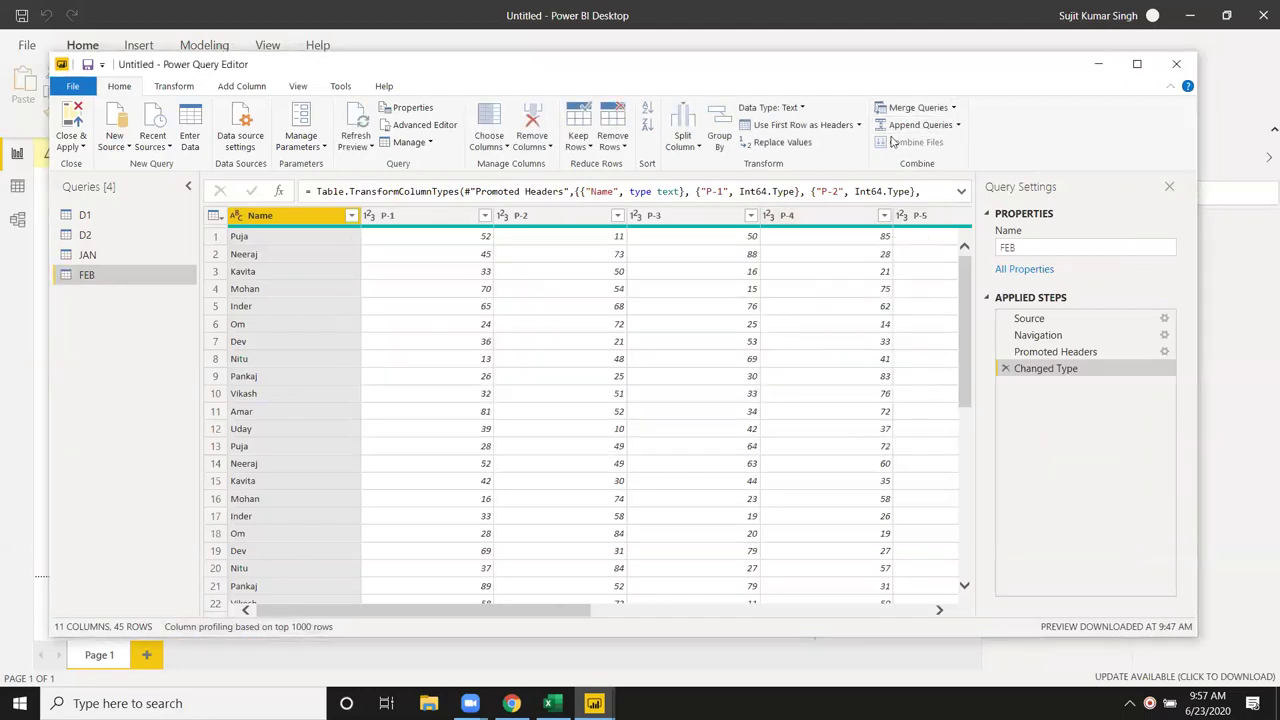
# - Append two tables as a new query, with JAN as the primary table and FEB as the table to append
pyautogui.click(958, 125)
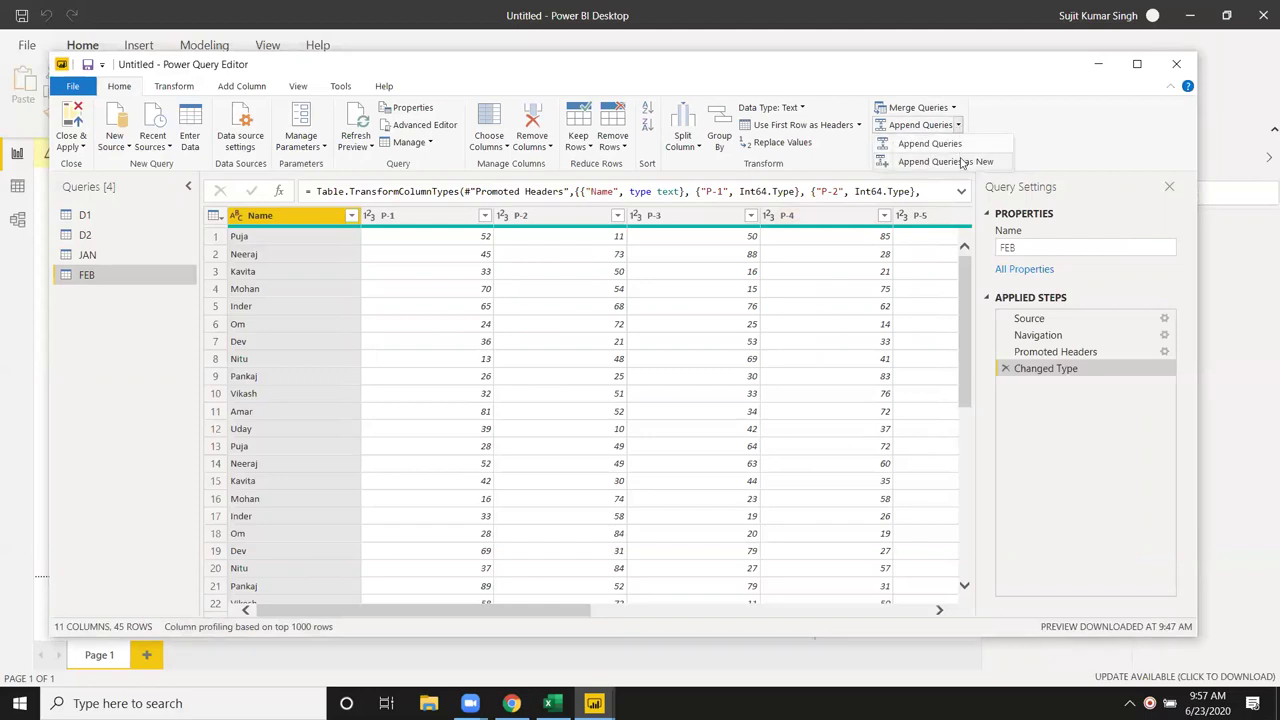
pyautogui.click(955, 163)
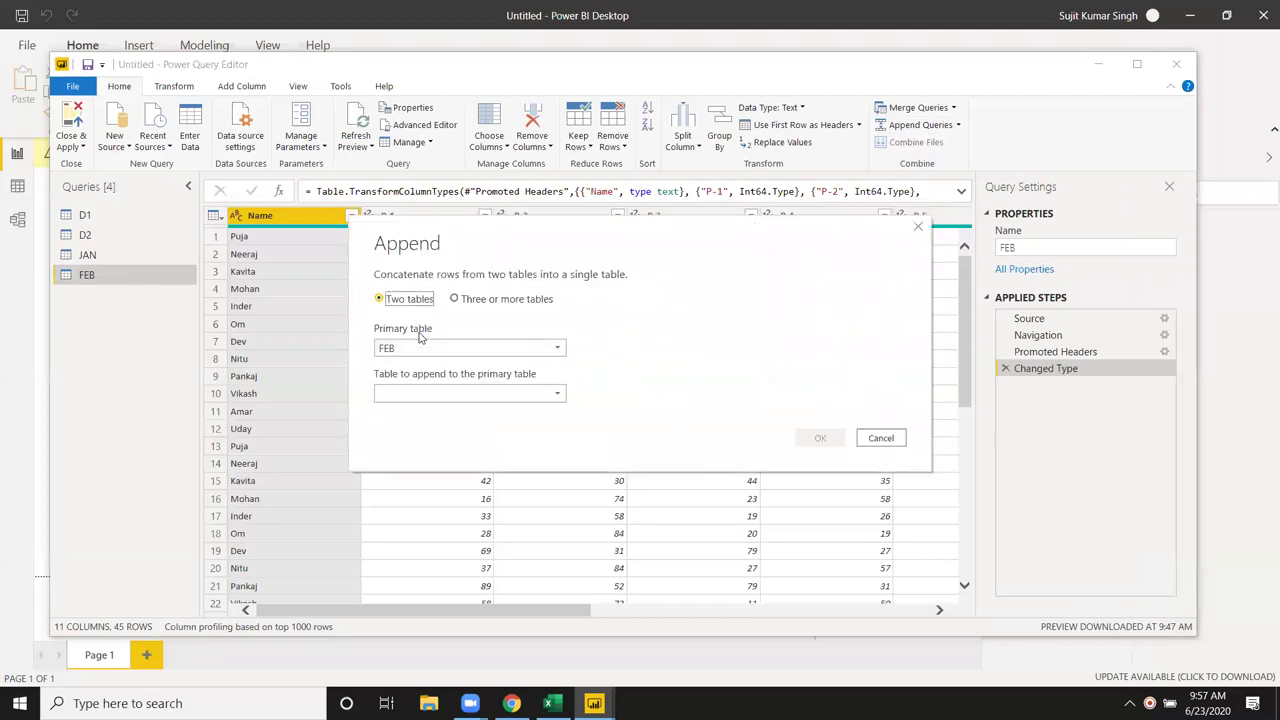
pyautogui.click(422, 349)
pyautogui.click(425, 402)
pyautogui.click(424, 397)
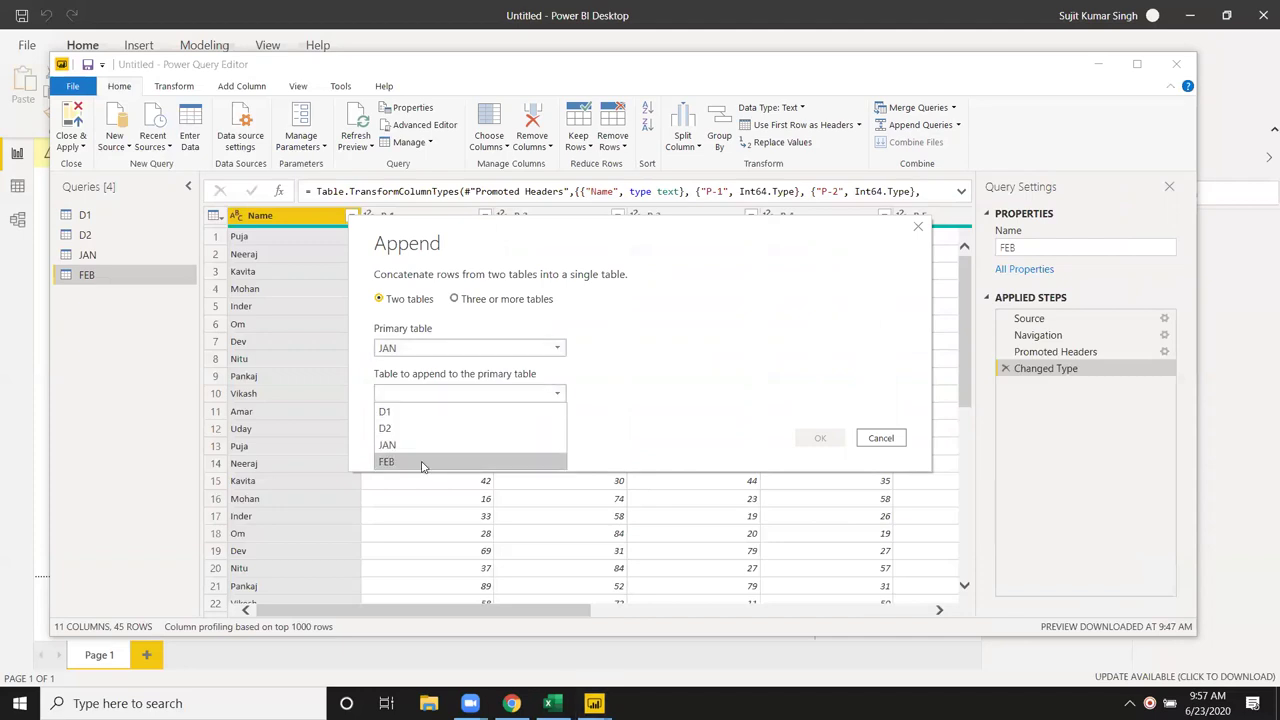
pyautogui.click(422, 462)
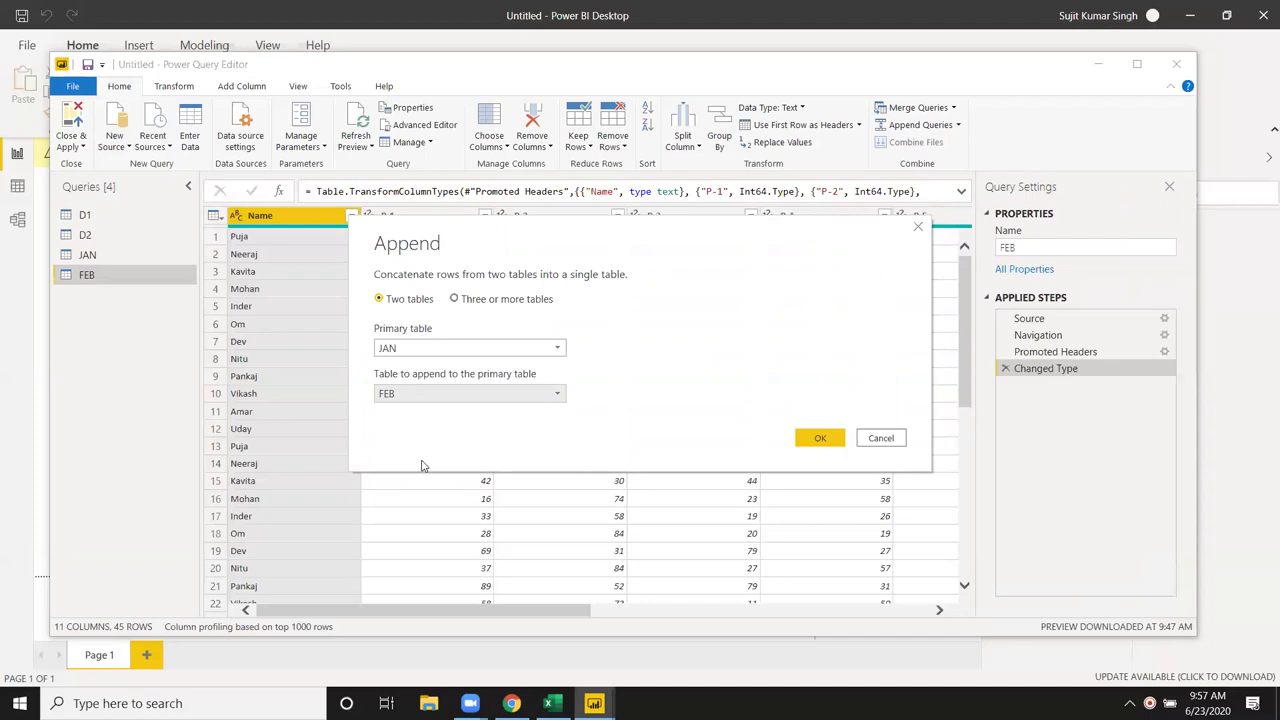
pyautogui.click(808, 437)
pyautogui.click(820, 437)
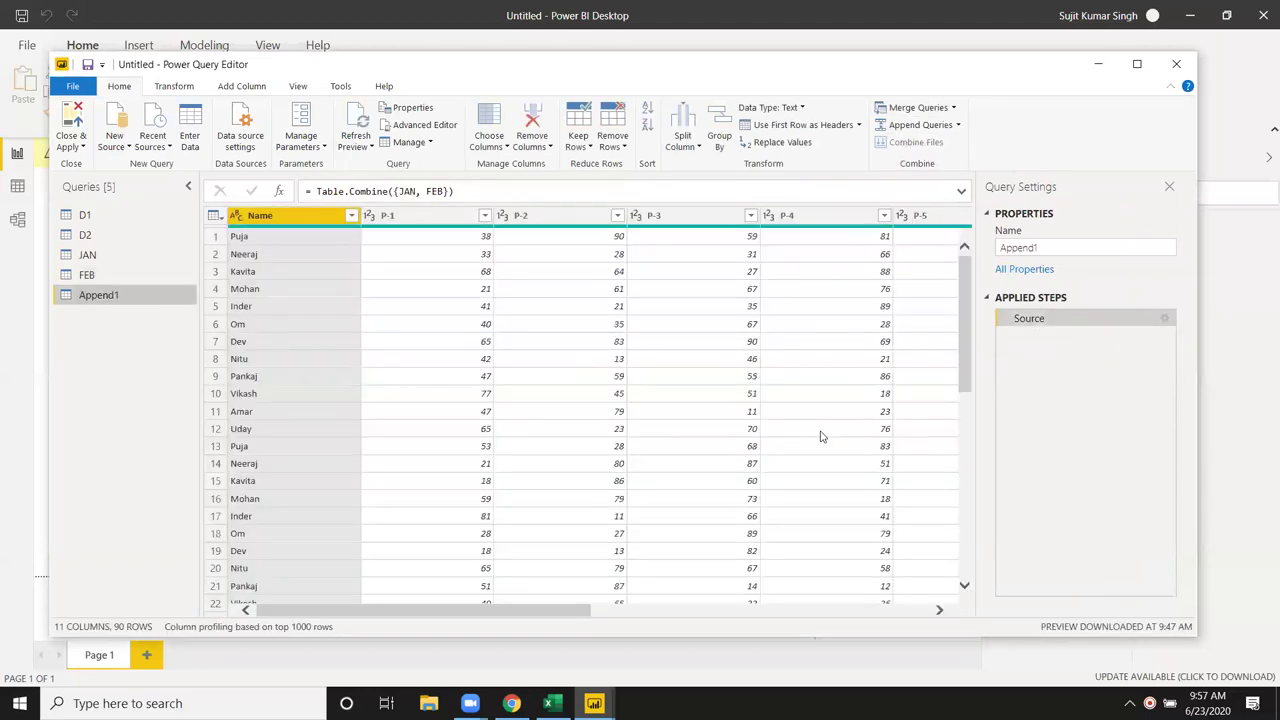
# - Rename the appended query to Data
pyautogui.rightClick(107, 296)
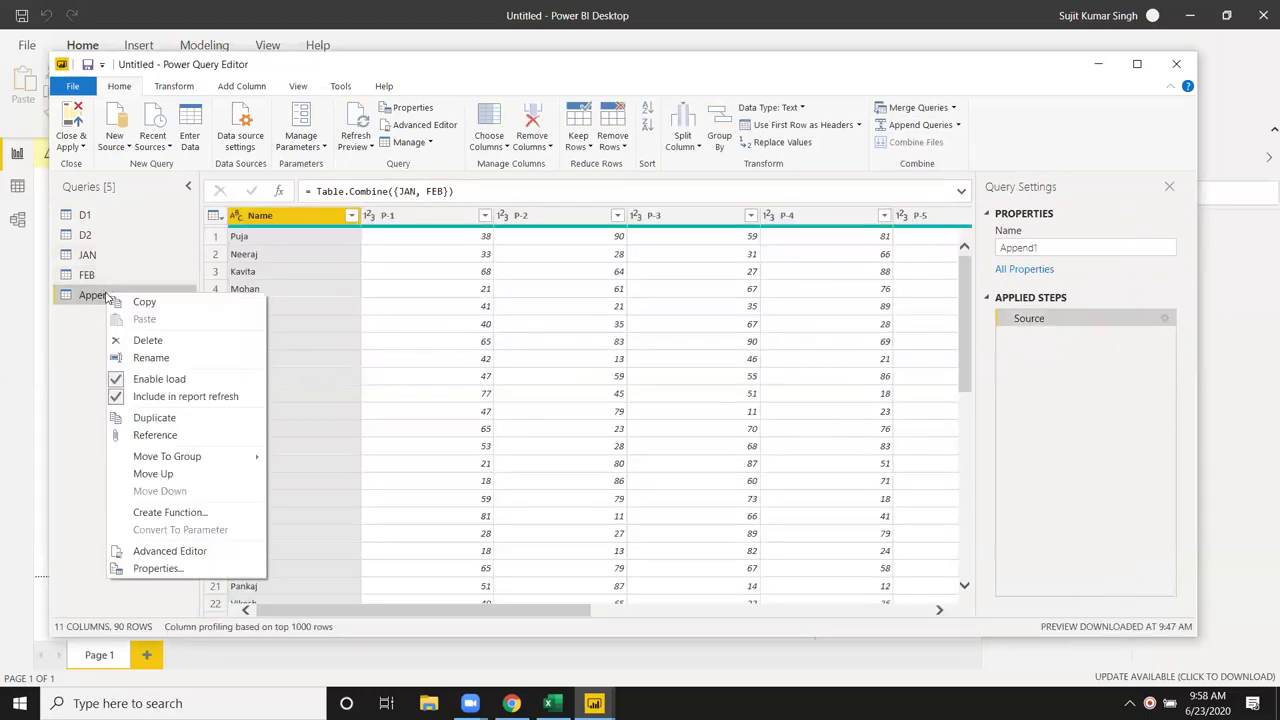
pyautogui.click(175, 355)
pyautogui.write('Da')
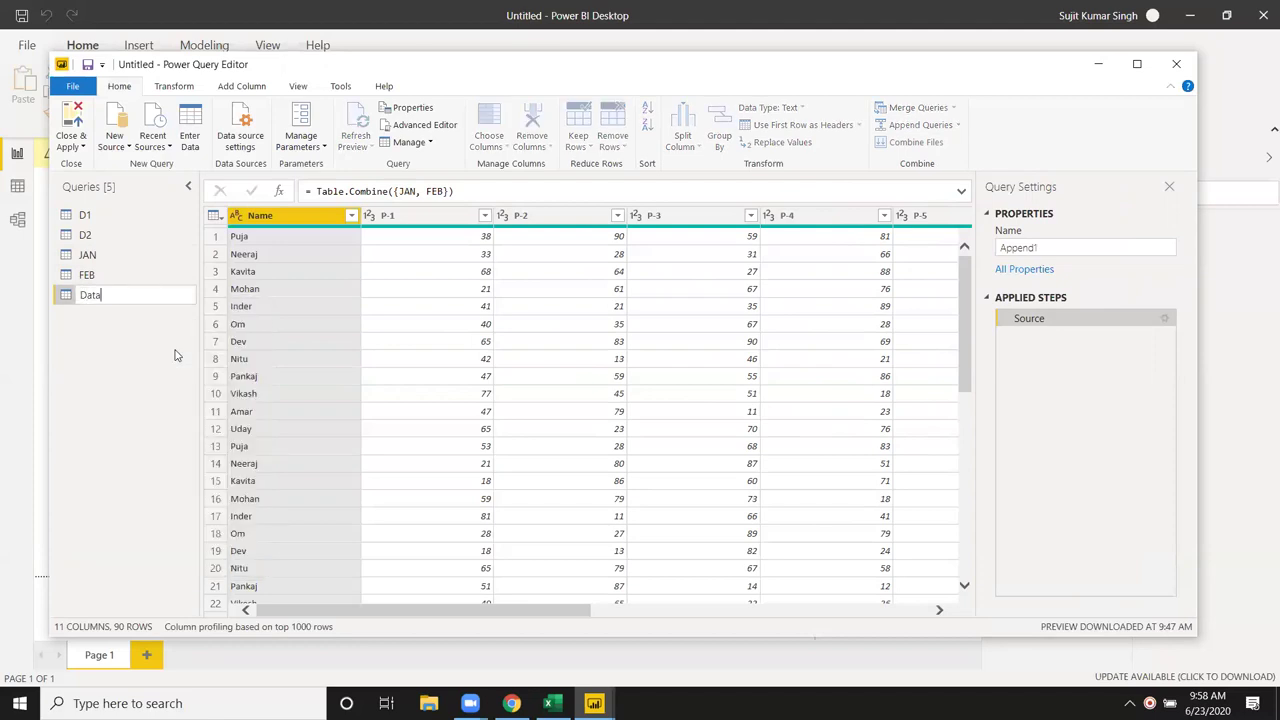
pyautogui.write('ta')
pyautogui.press('Return')
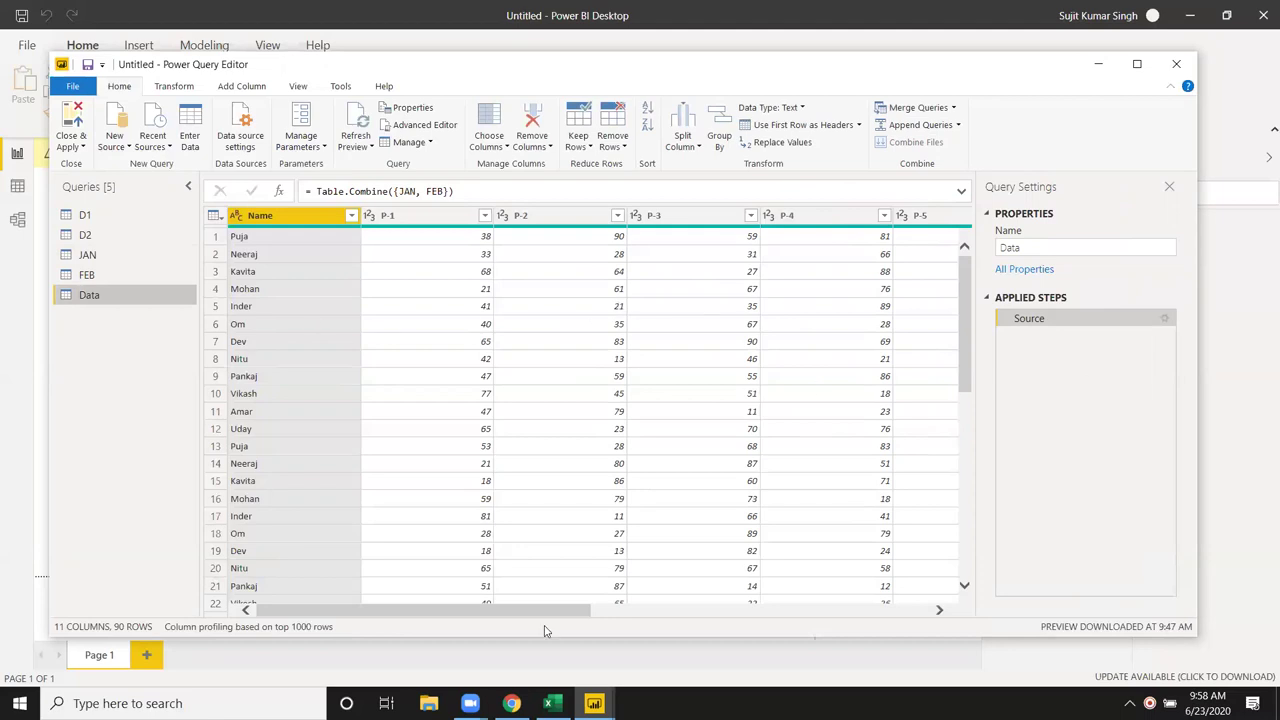
# - Examine the rows and columns of the combined Data query through to the P-10 column
pyautogui.moveTo(529, 609); pyautogui.dragTo(910, 642)
pyautogui.moveTo(967, 336); pyautogui.dragTo(598, 612)
pyautogui.scroll(20, 333, 406)
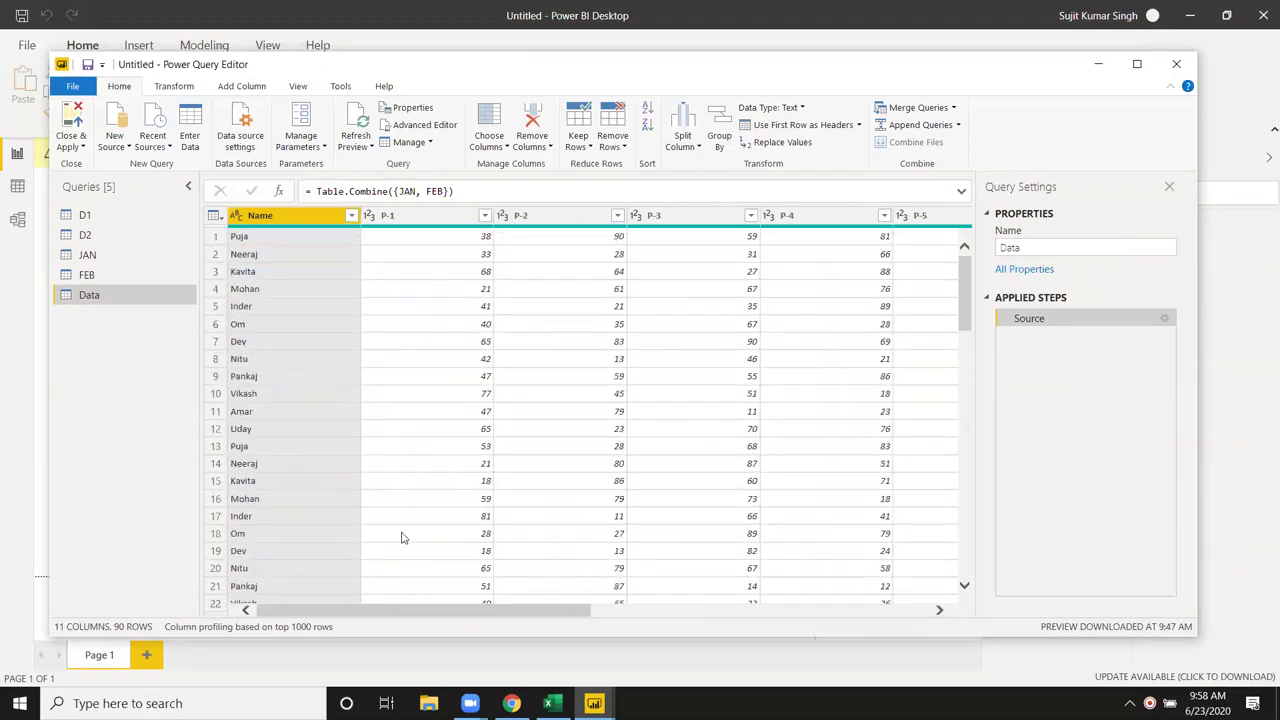
pyautogui.moveTo(456, 612); pyautogui.dragTo(806, 669)
pyautogui.moveTo(881, 683); pyautogui.dragTo(878, 683)
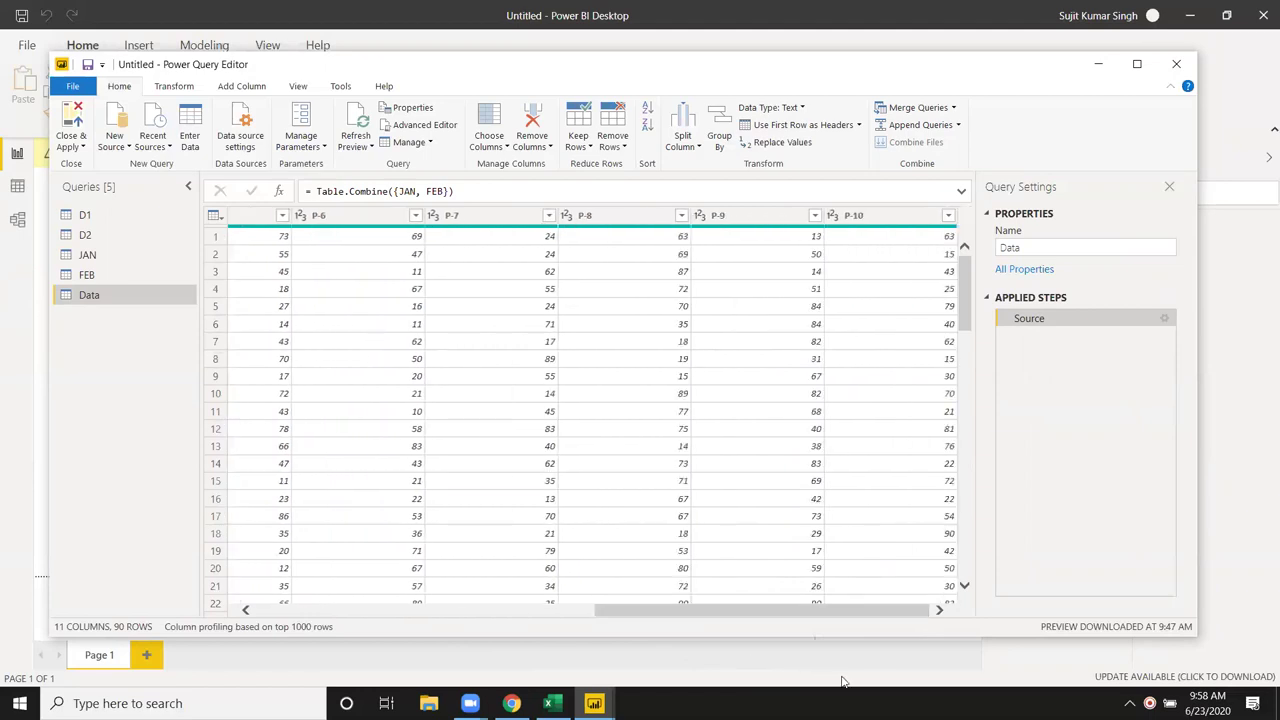
pyautogui.hscroll(-10, 418, 578)
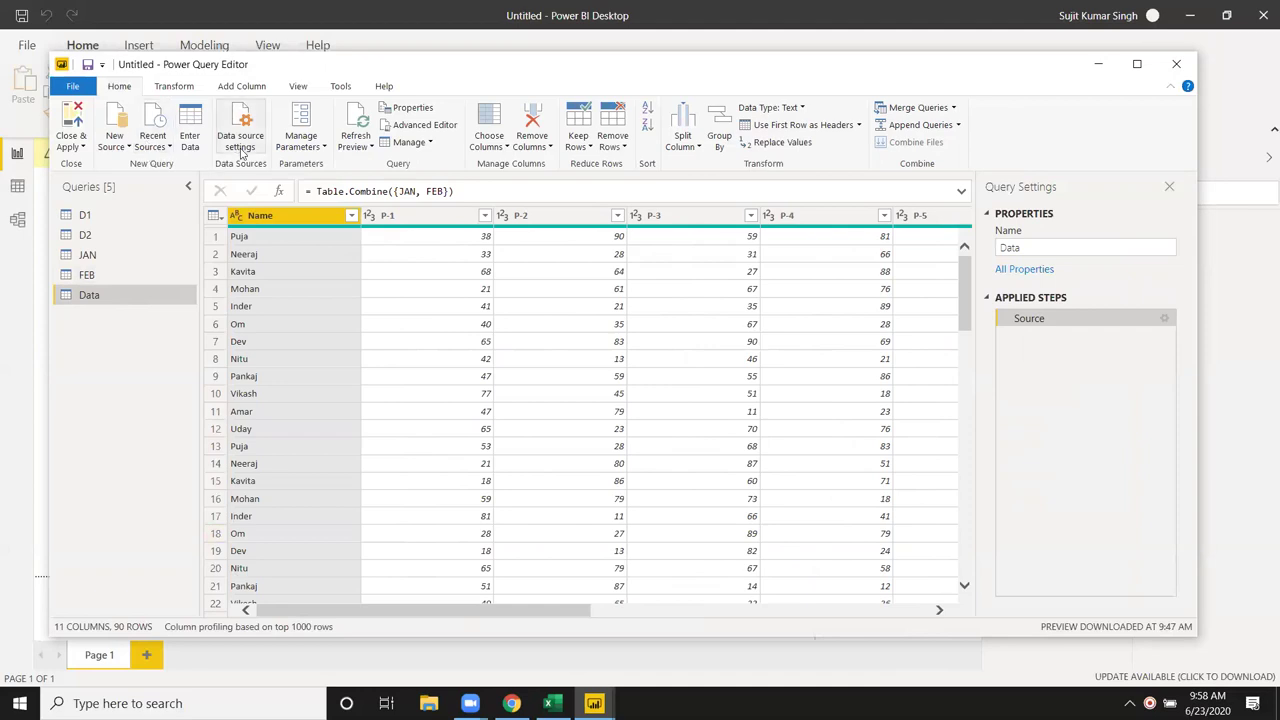
# - Import the MAR sheet from the PQ Excel workbook as a new query
pyautogui.click(122, 152)
pyautogui.click(124, 187)
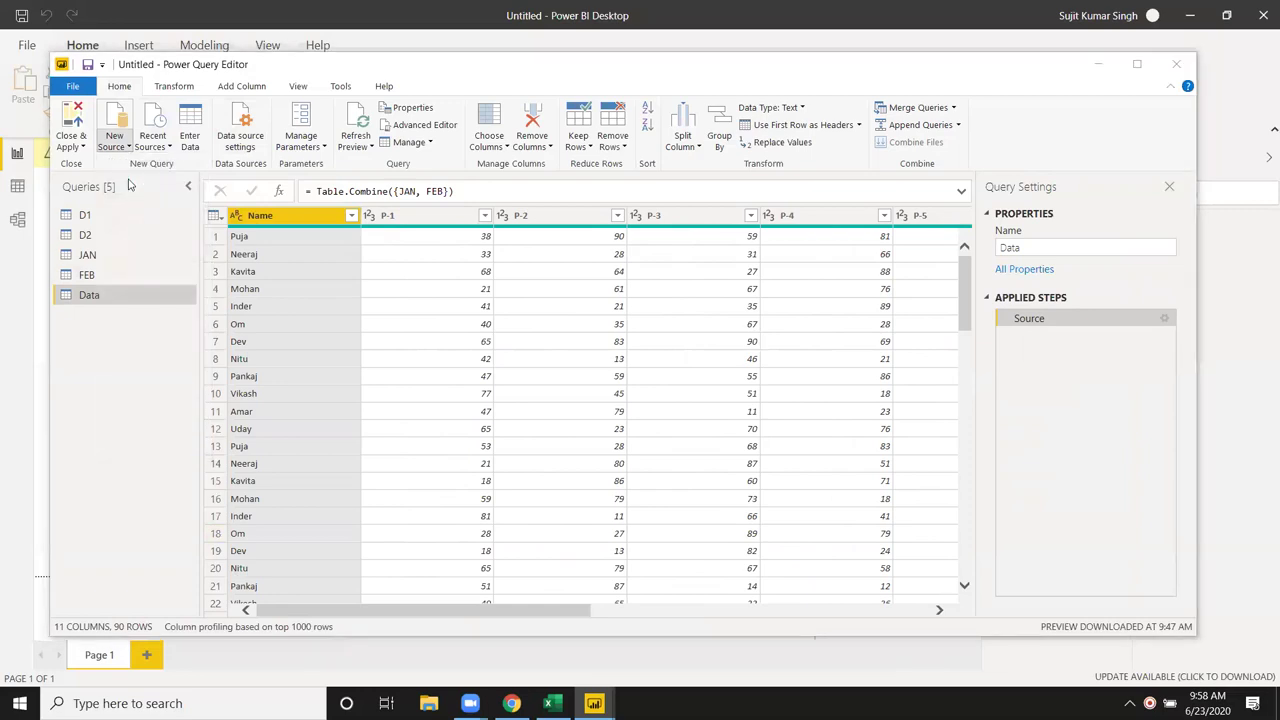
pyautogui.click(240, 283)
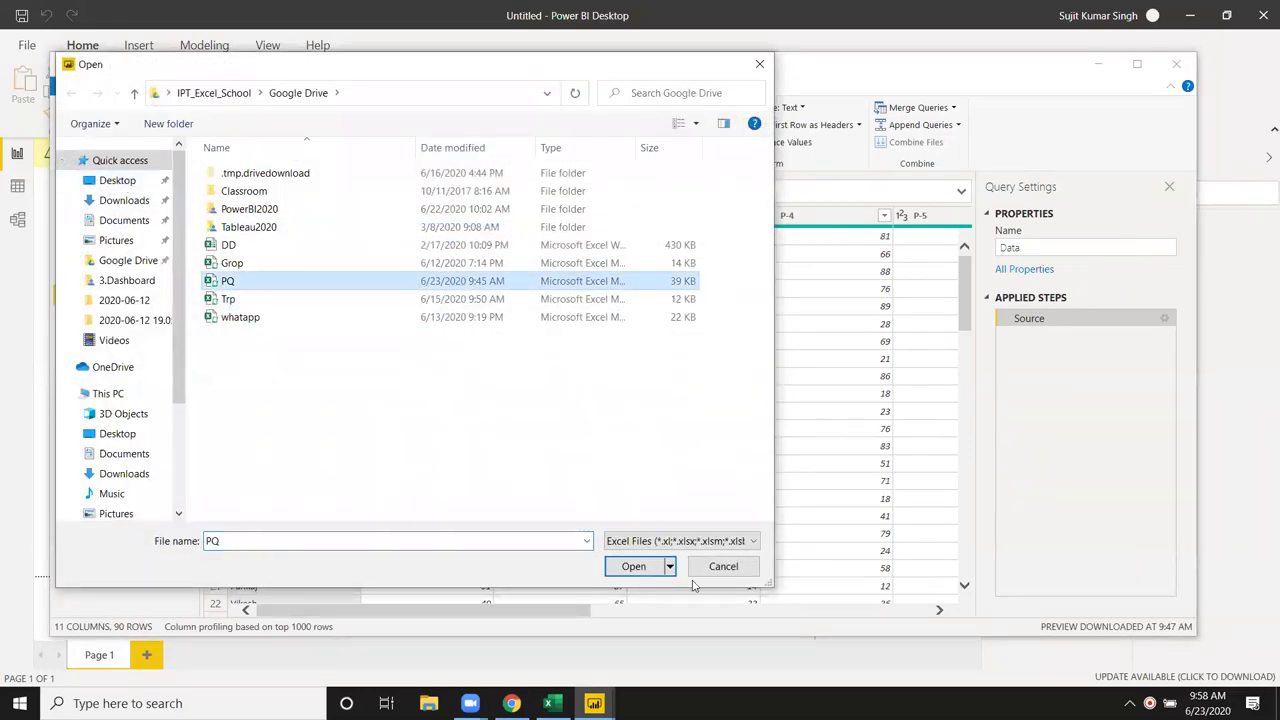
pyautogui.click(633, 566)
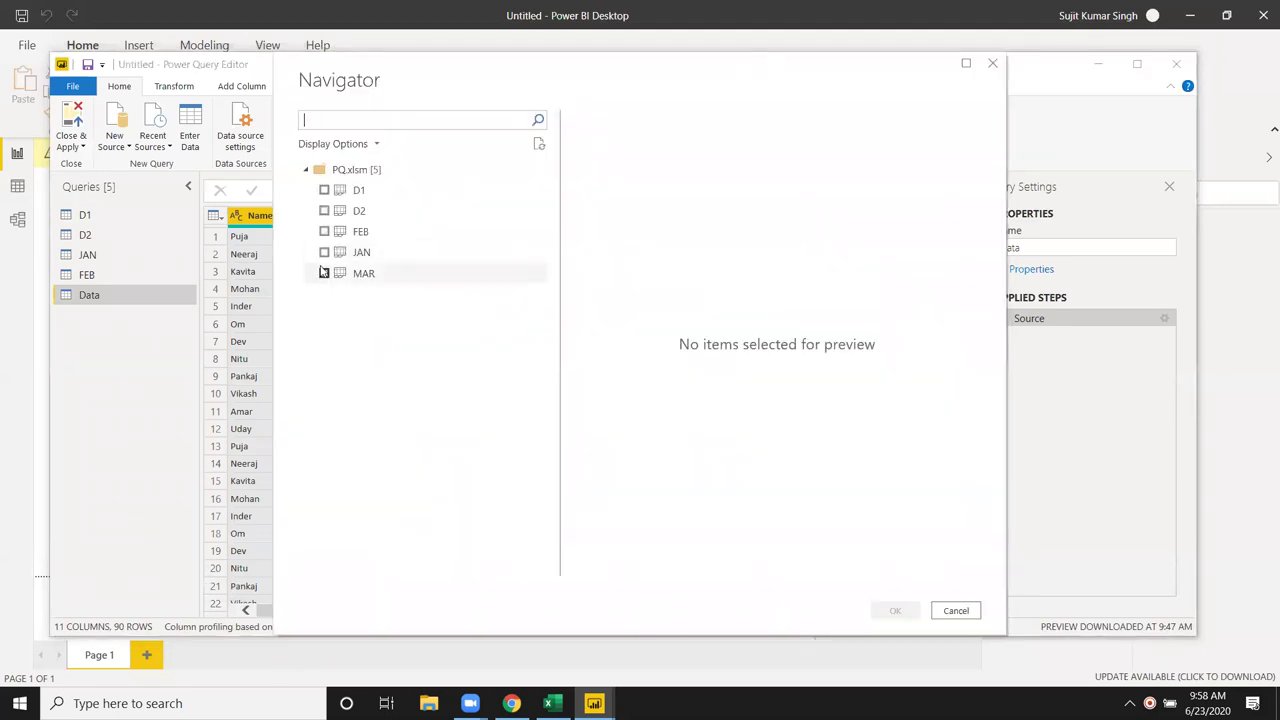
pyautogui.click(324, 273)
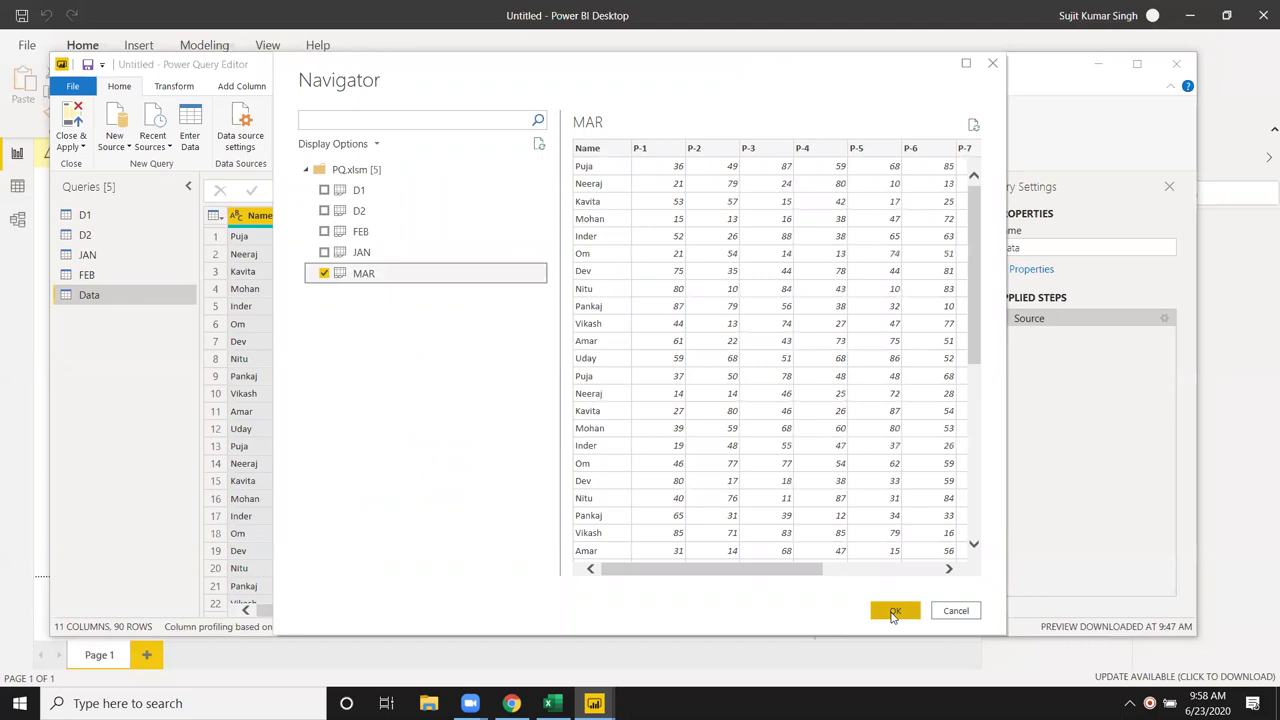
pyautogui.click(893, 612)
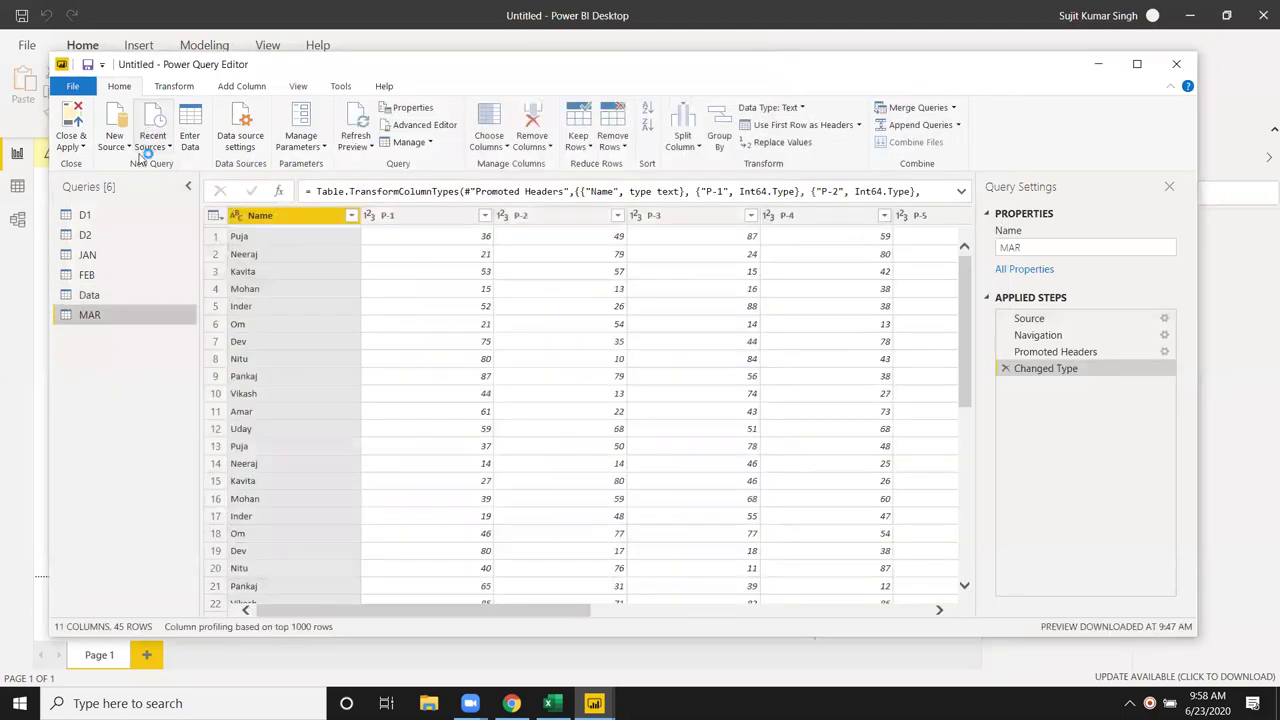
# - Add MAR to the tables combined in the Data query's formula, making it Table.Combine({JAN, FEB,MAR})
pyautogui.click(100, 297)
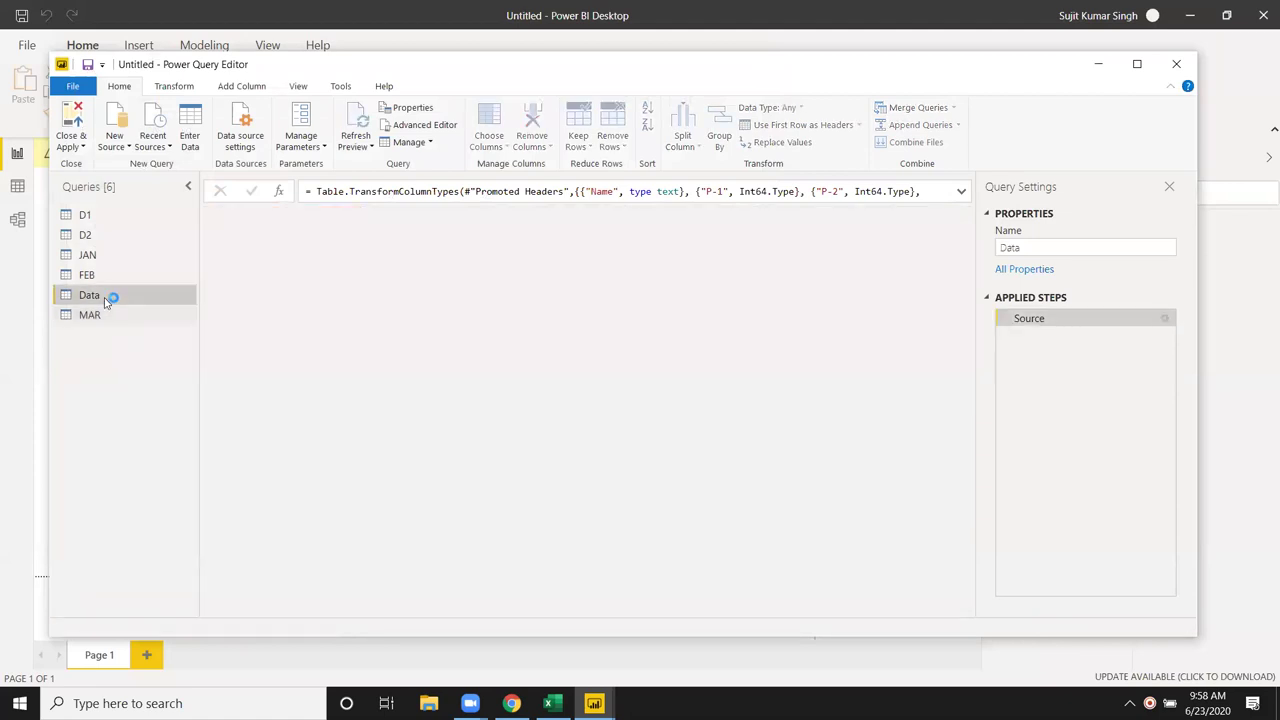
pyautogui.click(442, 191)
pyautogui.click(449, 191)
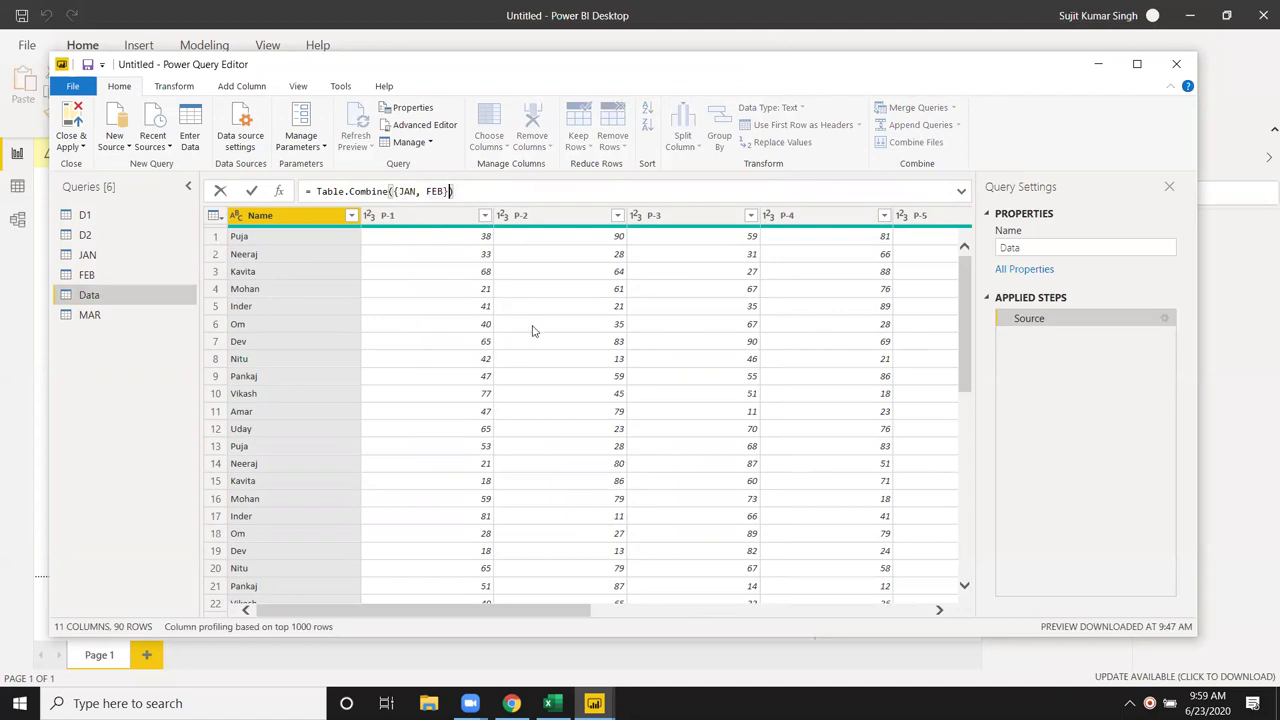
pyautogui.press('Return')
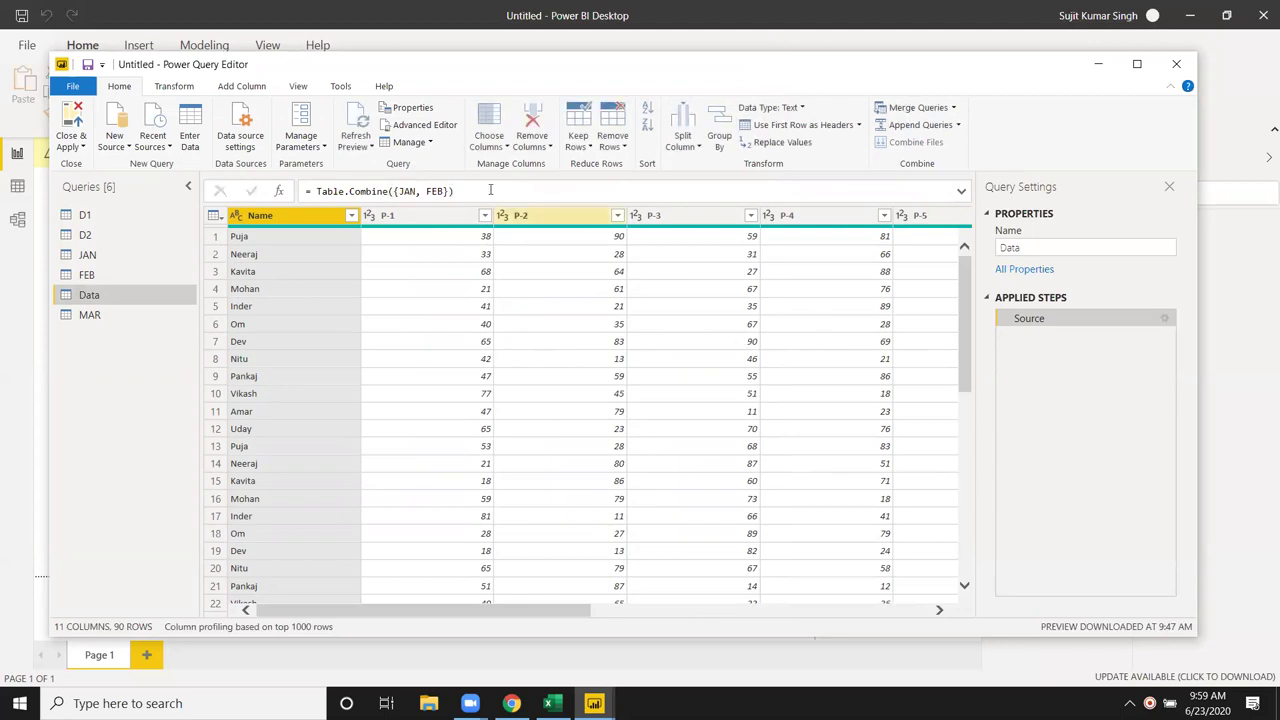
pyautogui.click(444, 191)
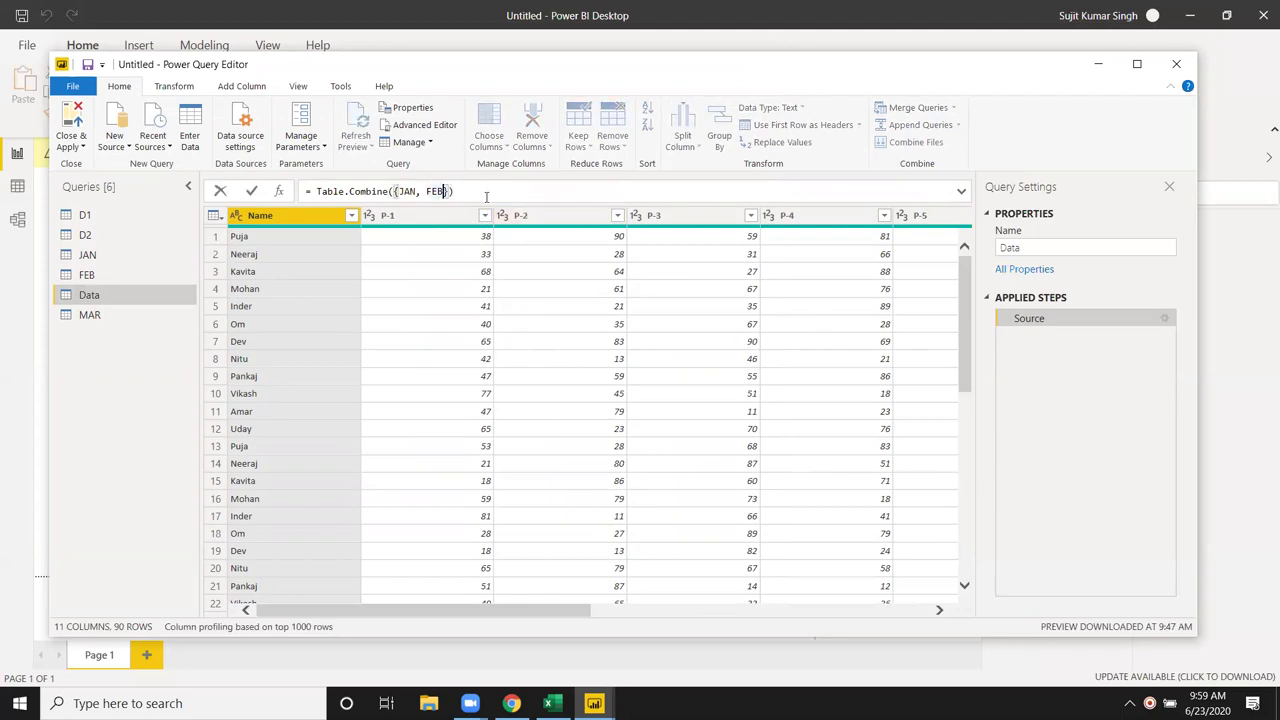
pyautogui.write(',')
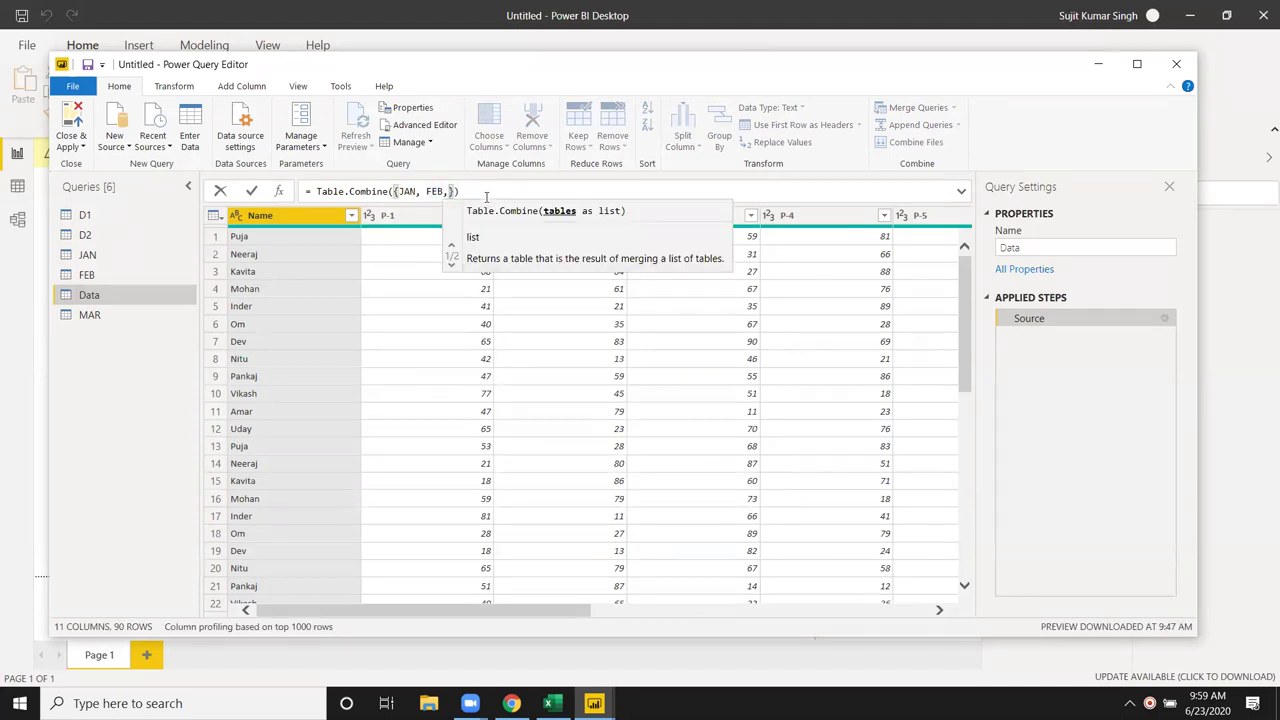
pyautogui.write('ma')
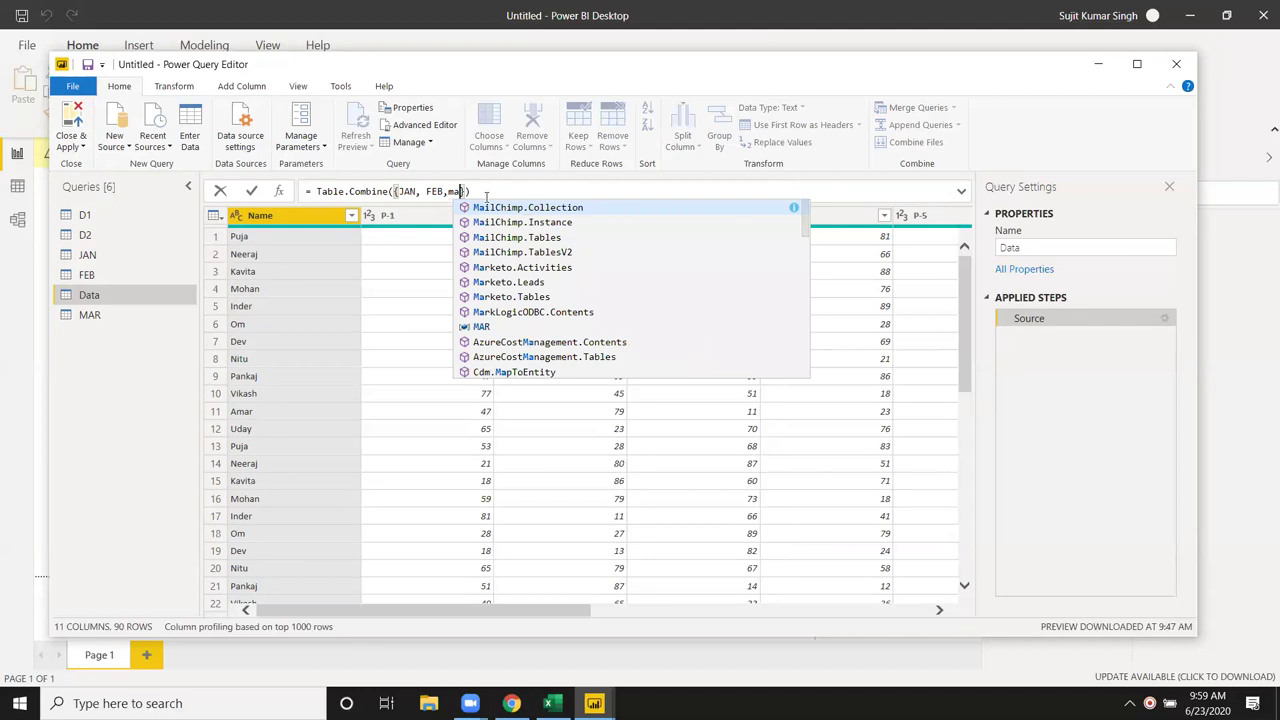
pyautogui.write('r')
pyautogui.press('Down')
pyautogui.press('Down')
pyautogui.press('Down')
pyautogui.press('Down')
pyautogui.press('Down')
pyautogui.press('Up')
pyautogui.press('Tab')
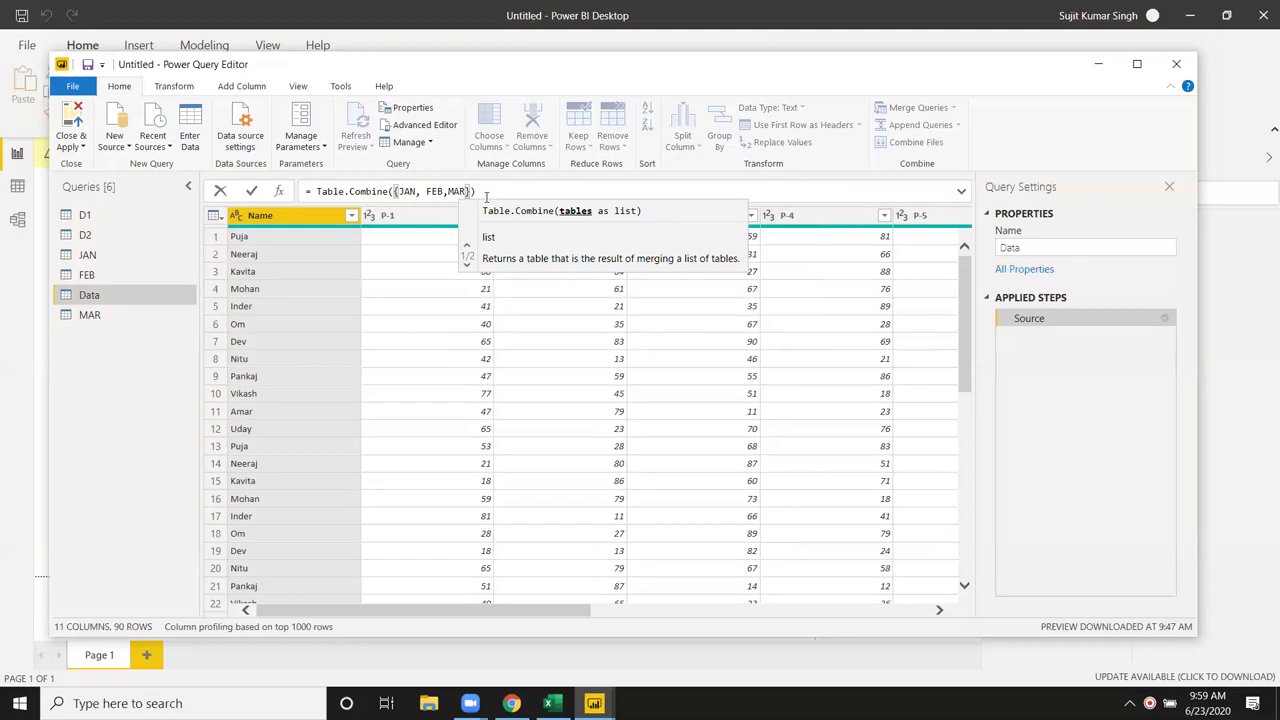
pyautogui.press('Return')
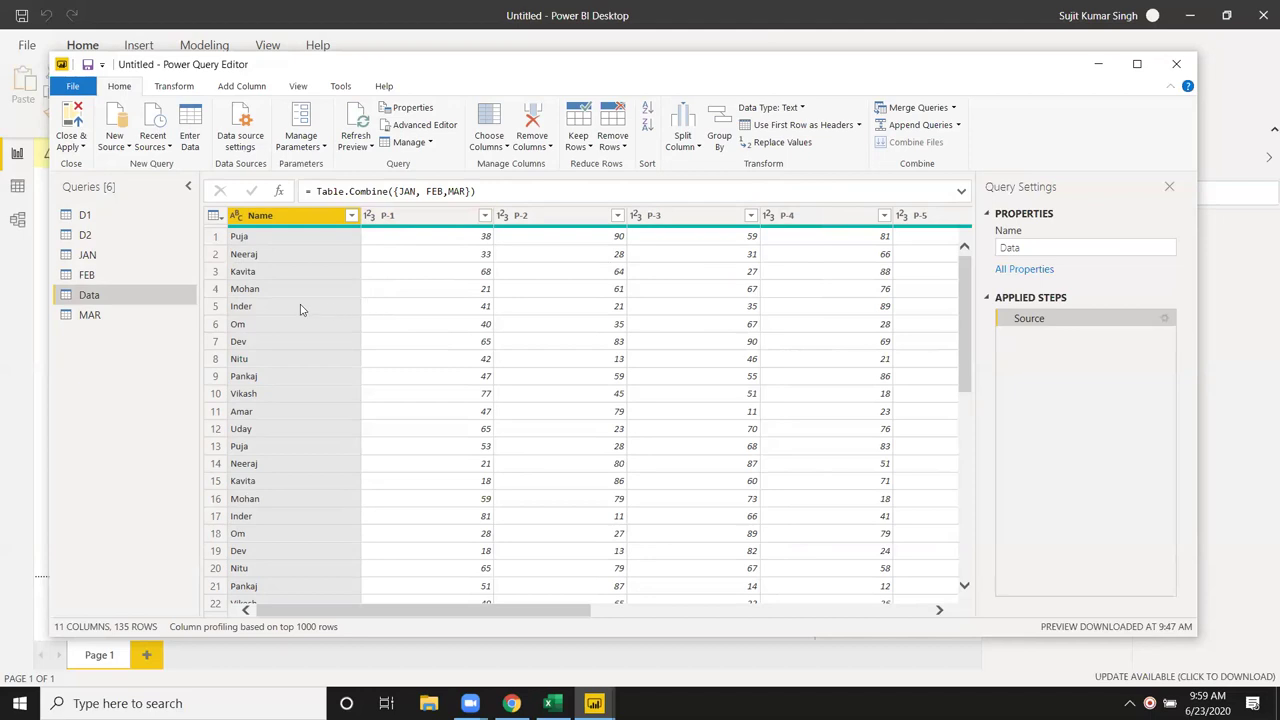
# - Examine the combined Data rows through to the end and compare them with the last rows of the JAN, FEB and MAR sheets in Excel
pyautogui.scroll(-20, 444, 317)
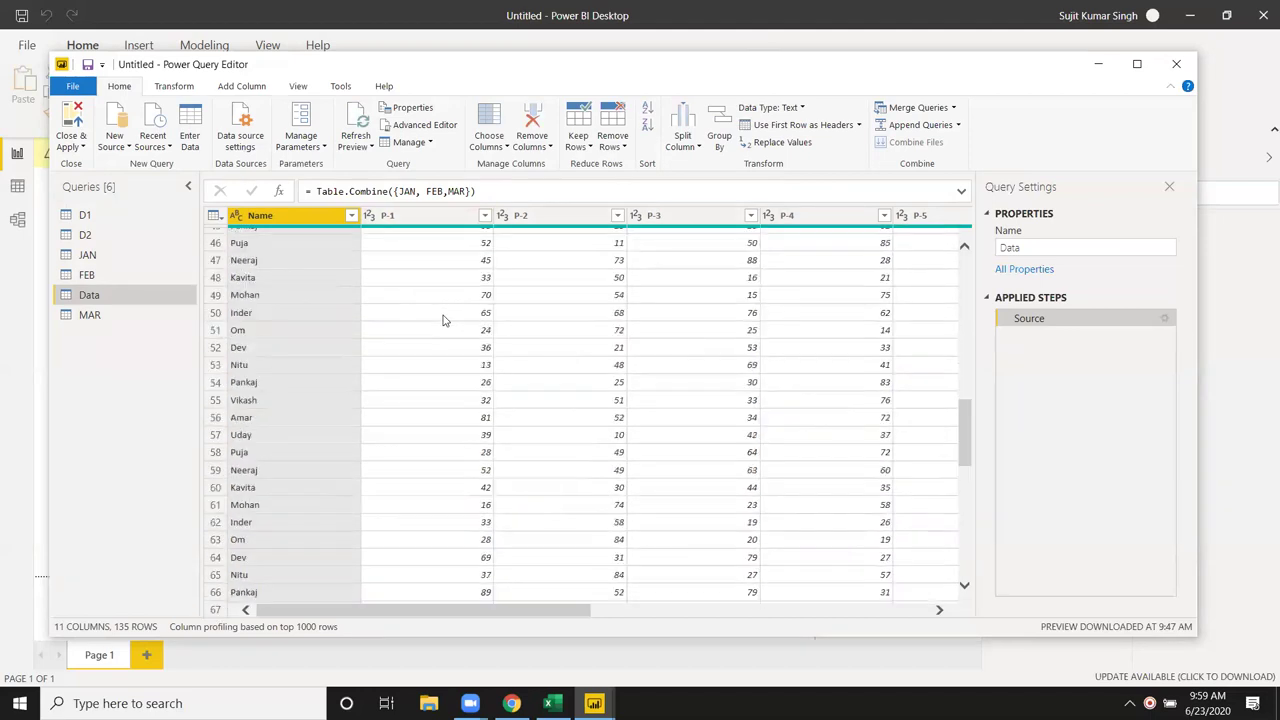
pyautogui.scroll(-17, 444, 320)
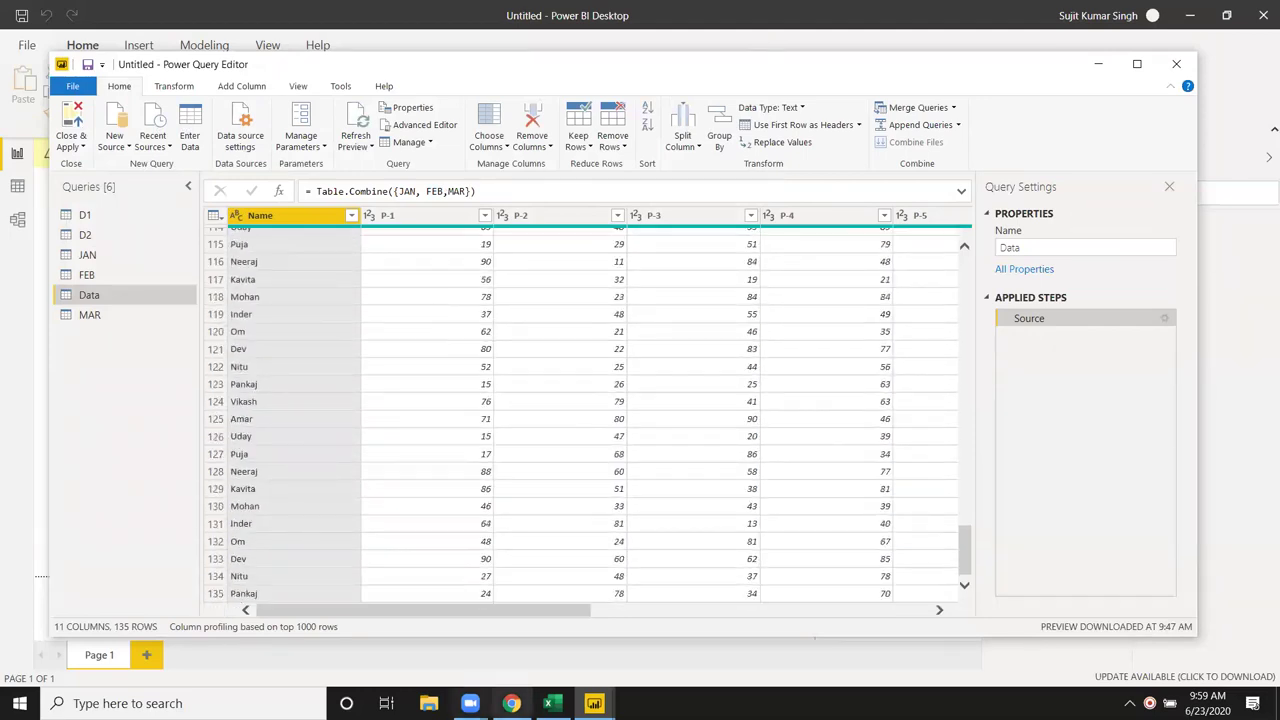
pyautogui.click(548, 703)
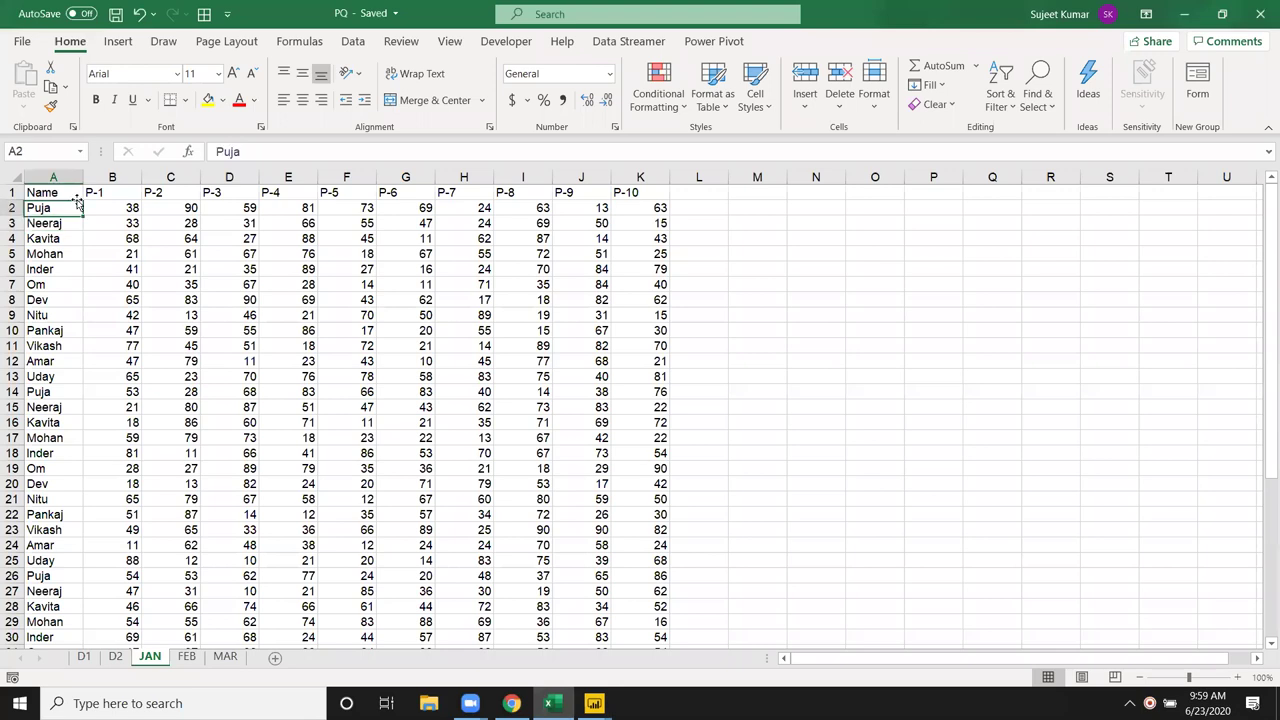
pyautogui.hotkey('ctrl', 'Down')
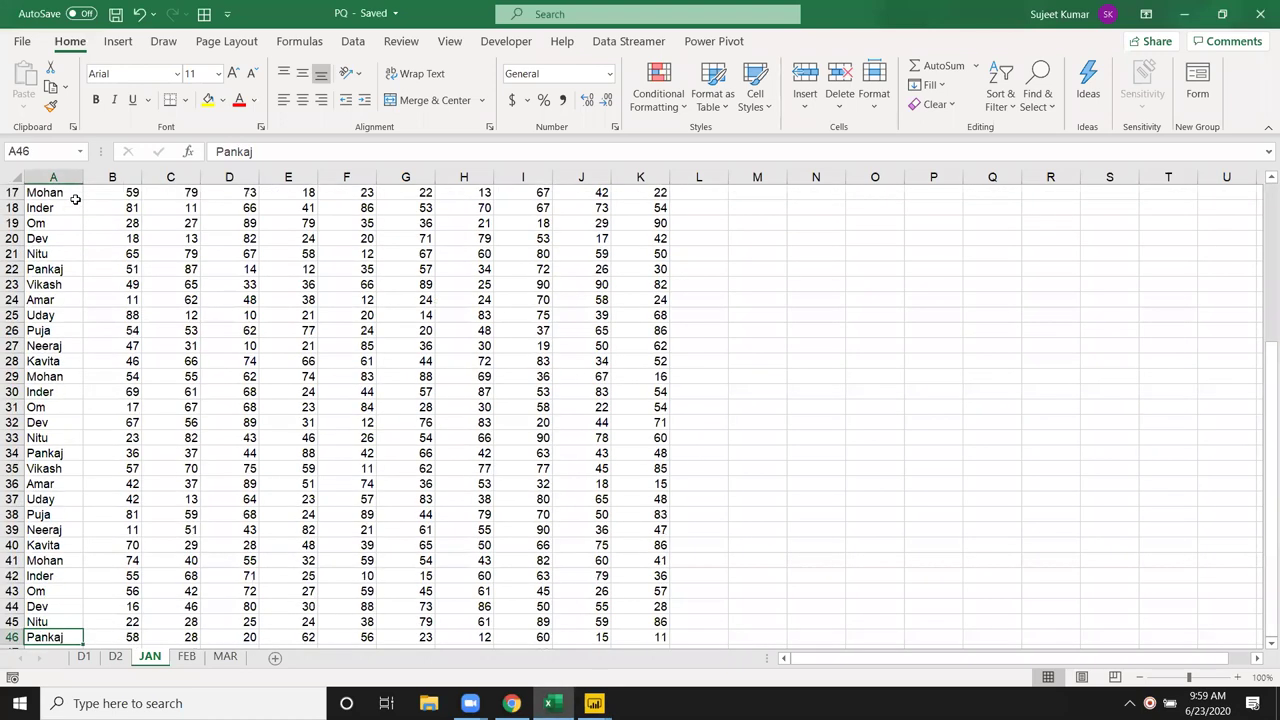
pyautogui.press('Down')
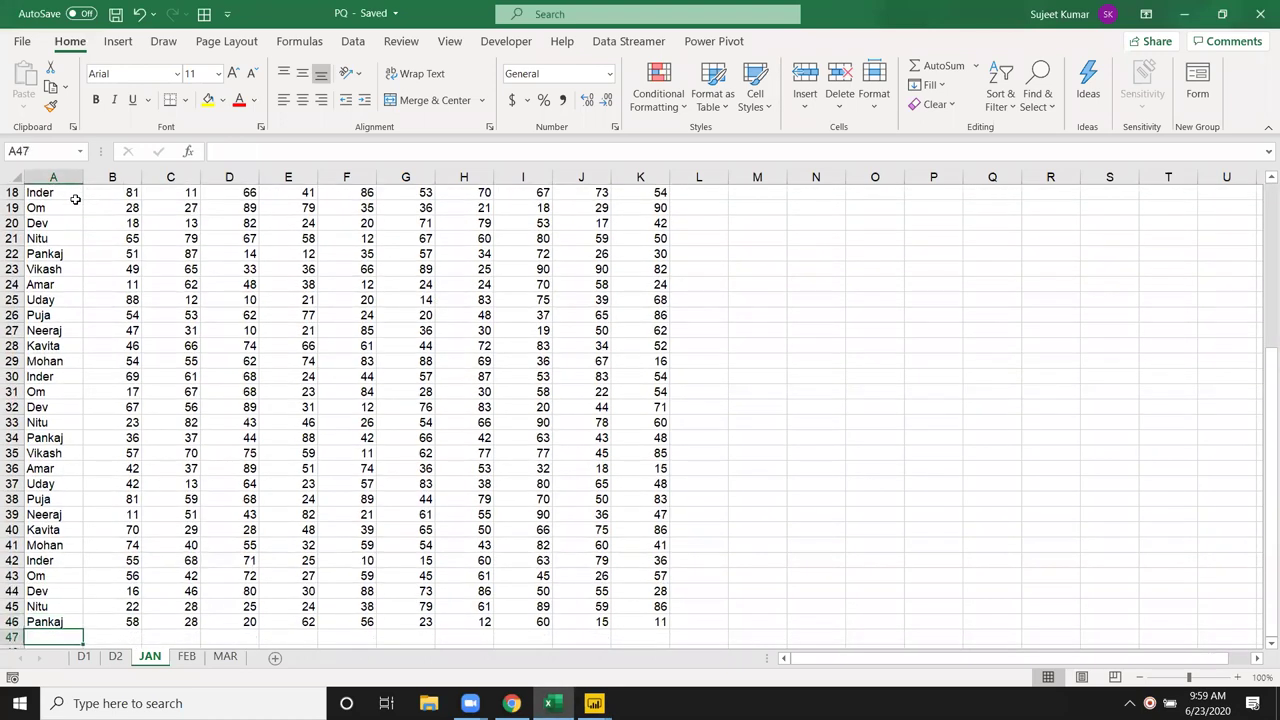
pyautogui.hotkey('ctrl', 'pagedown')
pyautogui.hotkey('ctrl', 'Down')
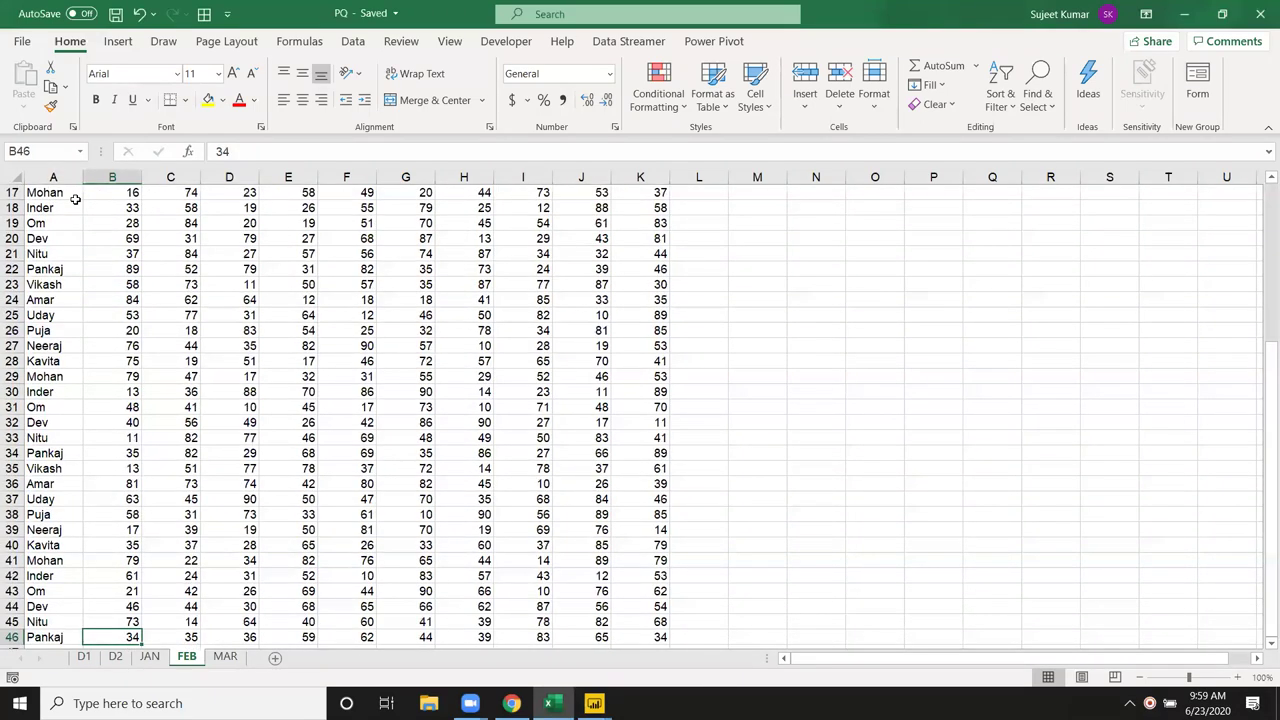
pyautogui.hotkey('ctrl', 'pagedown')
pyautogui.press('Down')
pyautogui.press('Down')
pyautogui.press('Down')
pyautogui.press('Down')
pyautogui.press('Down')
pyautogui.press('Down')
pyautogui.press('Down')
pyautogui.press('Down')
pyautogui.press('Down')
pyautogui.press('Down')
pyautogui.press('Down')
pyautogui.press('Down')
pyautogui.press('Down')
pyautogui.press('Down')
pyautogui.press('Down')
pyautogui.press('Down')
pyautogui.press('Down')
pyautogui.press('Down')
pyautogui.press('Down')
pyautogui.press('Down')
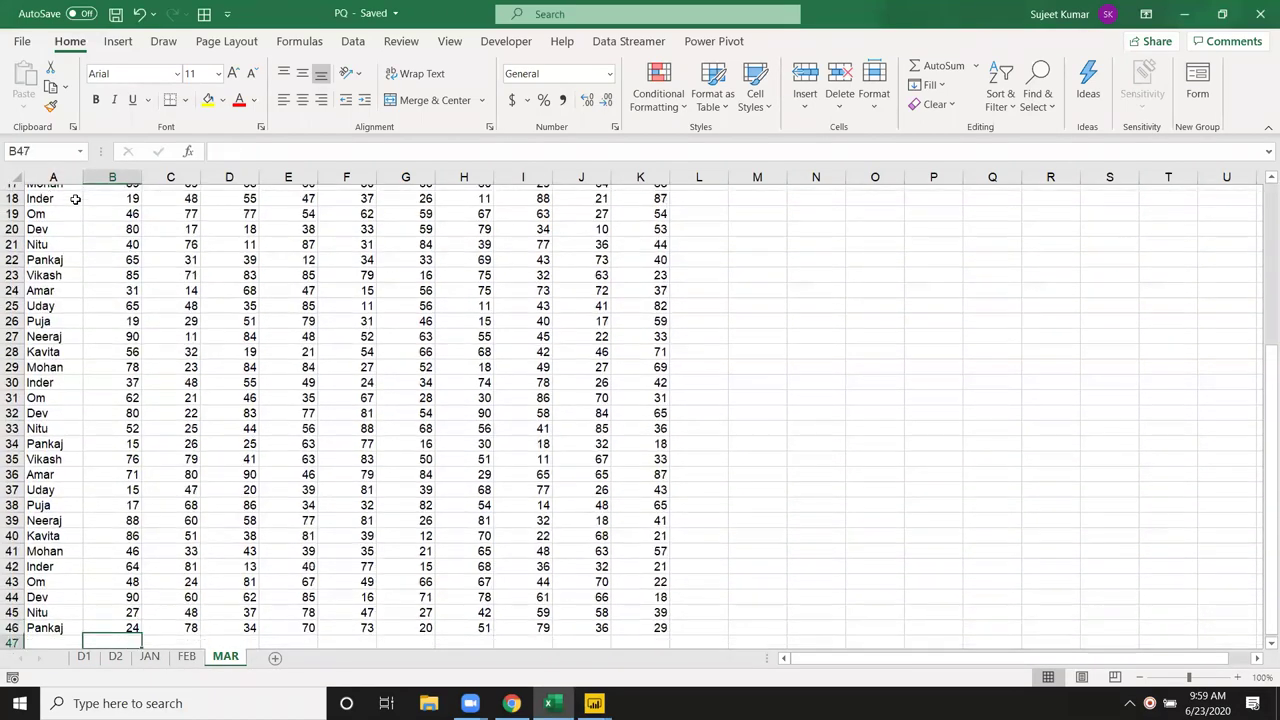
# - Calculate =46*3 in cell B48 below the data on the MAR sheet
pyautogui.write('=4')
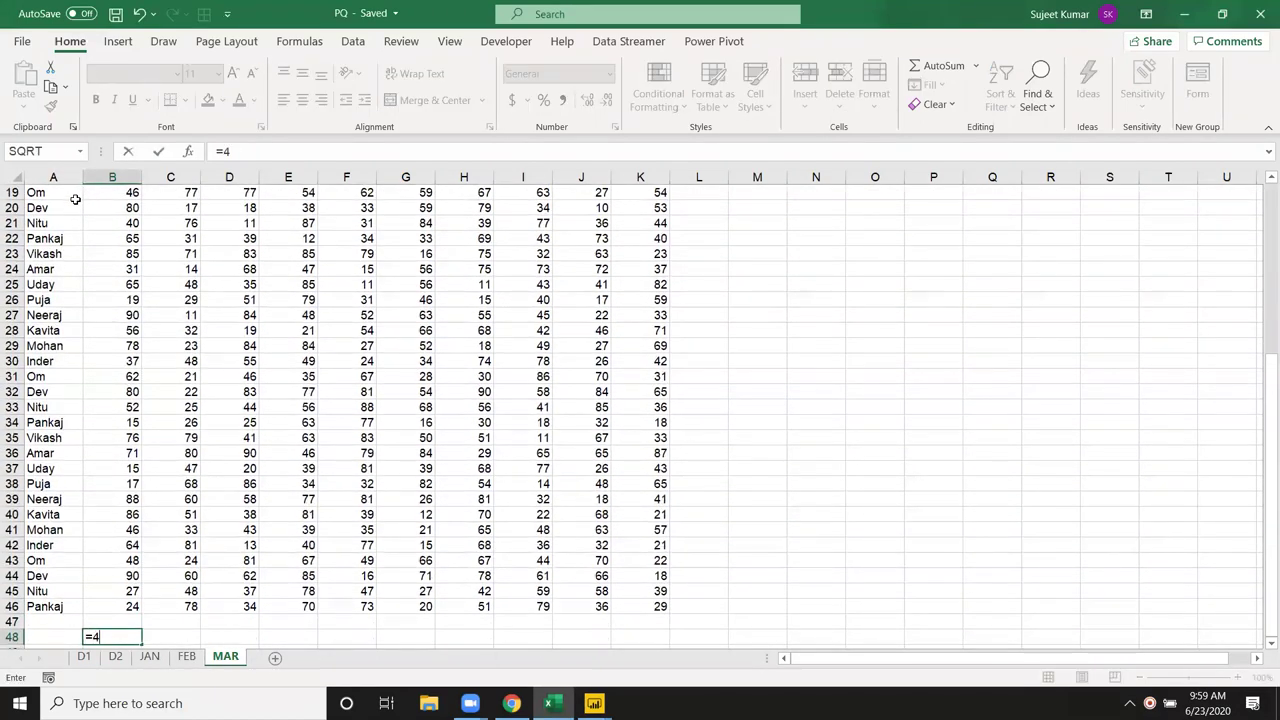
pyautogui.write('6*3')
pyautogui.press('Return')
pyautogui.press('Up')
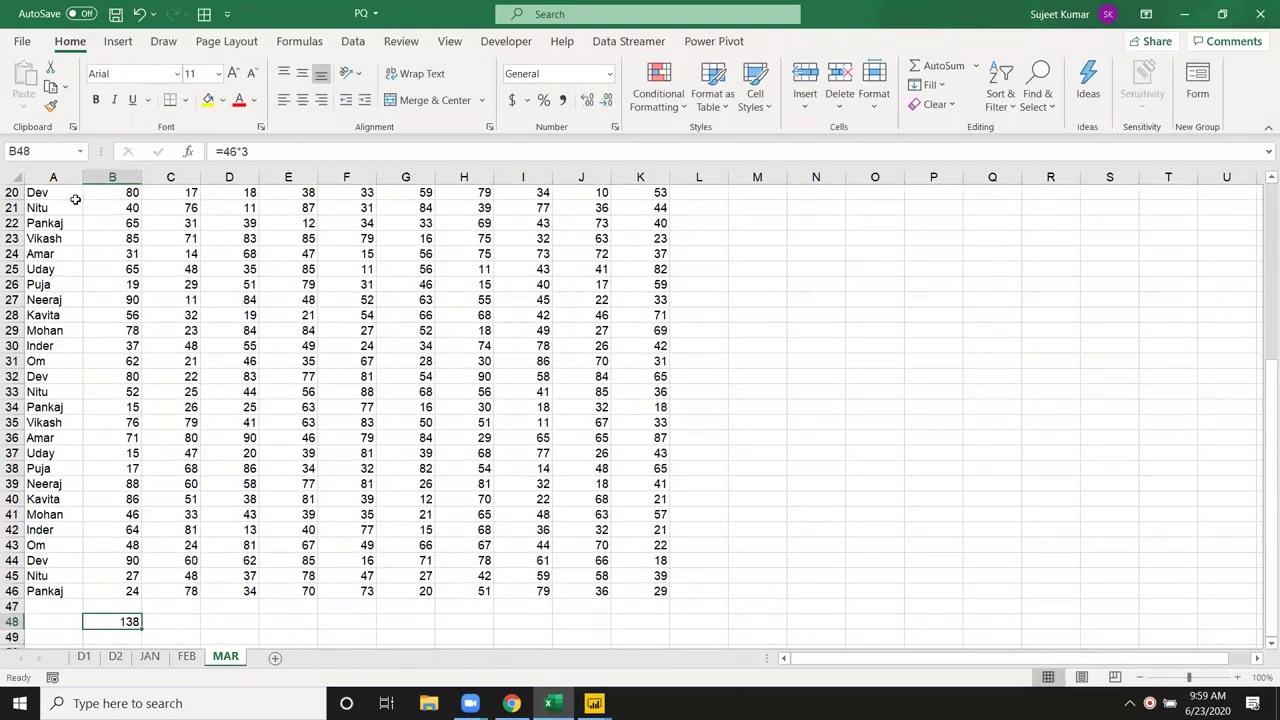
# - Switch back to Power Query Editor and compare the Data query's rows with the row total calculated in Excel
pyautogui.hotkey('alt', 'Tab')
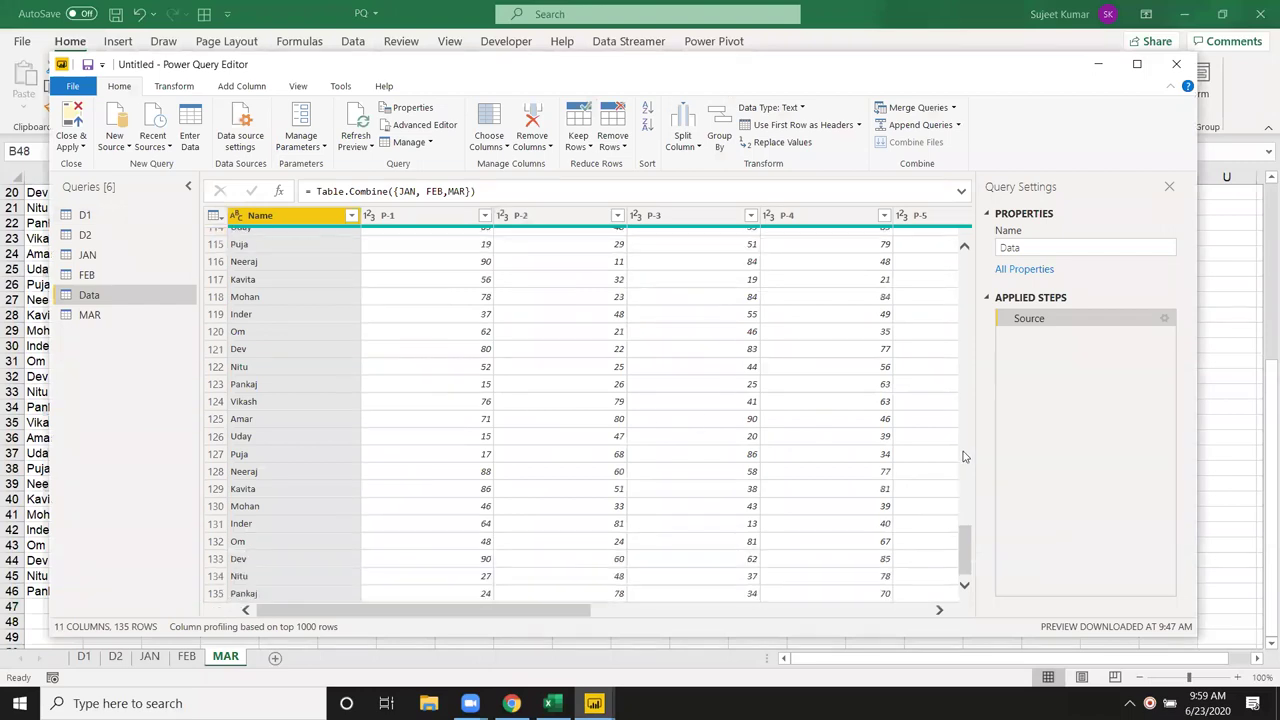
pyautogui.scroll(20, 963, 456)
pyautogui.scroll(5, 958, 446)
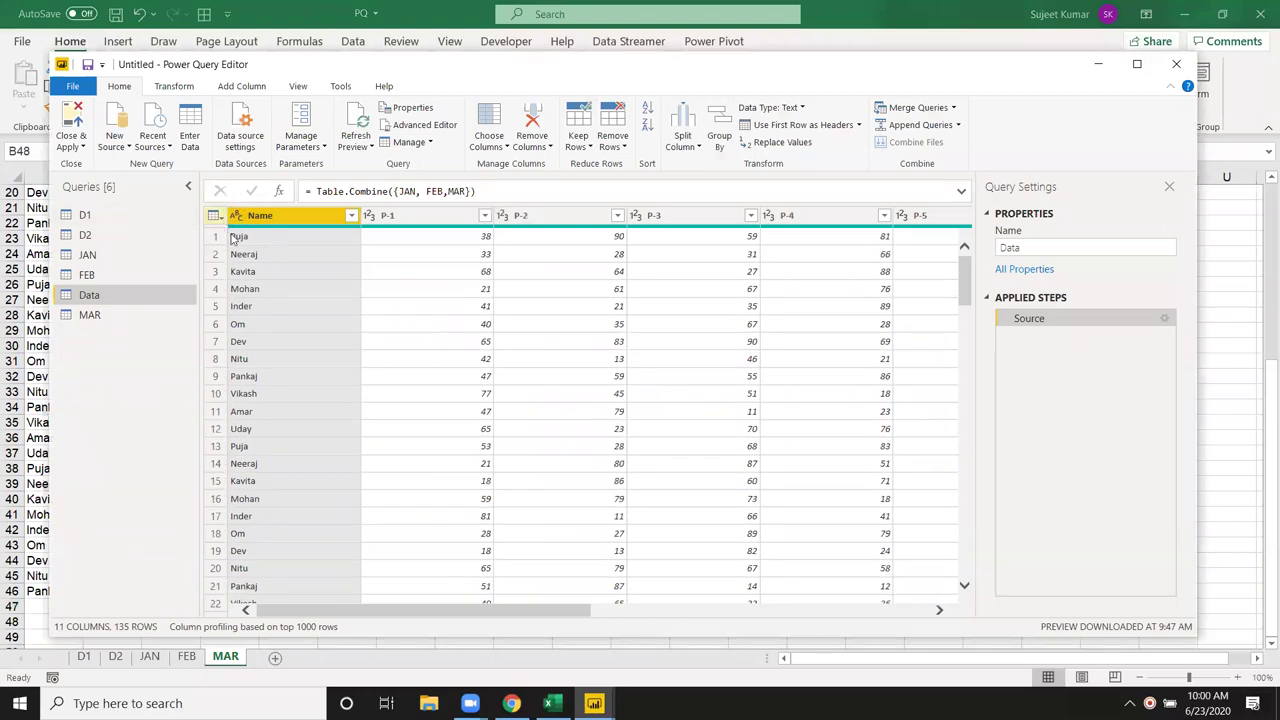
pyautogui.hotkey('alt', 'Tab')
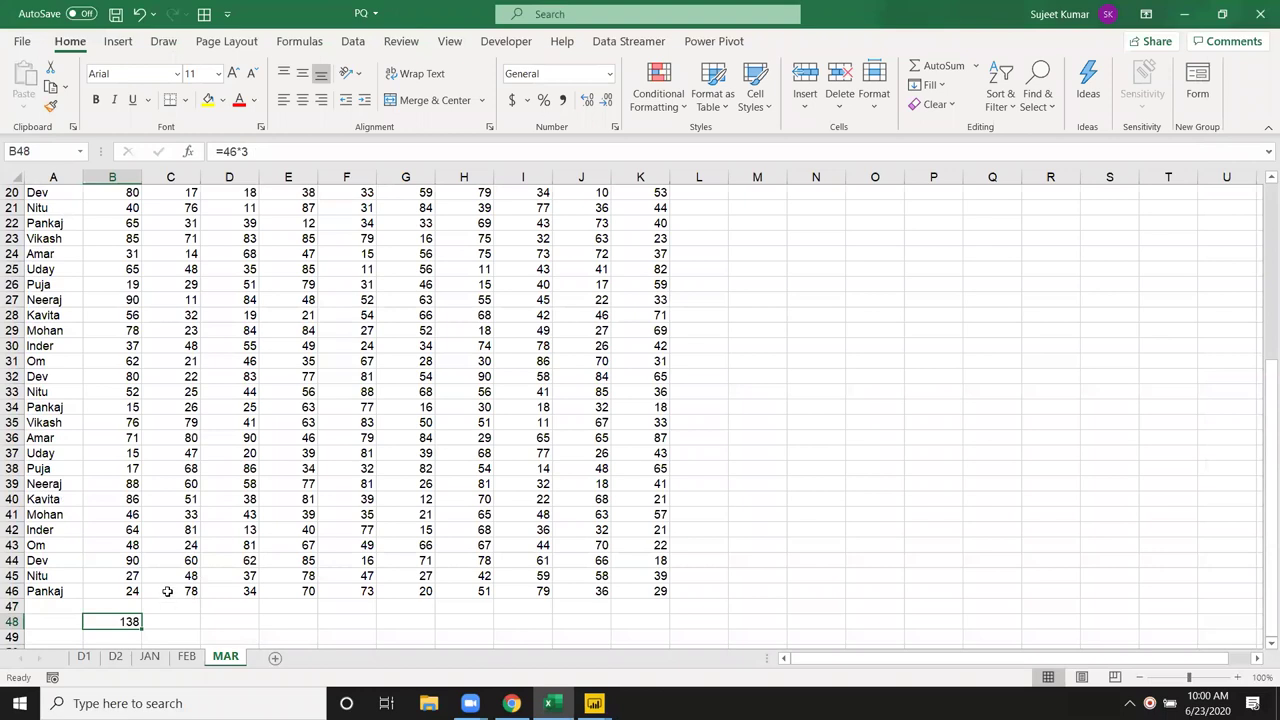
pyautogui.hotkey('alt', 'Tab')
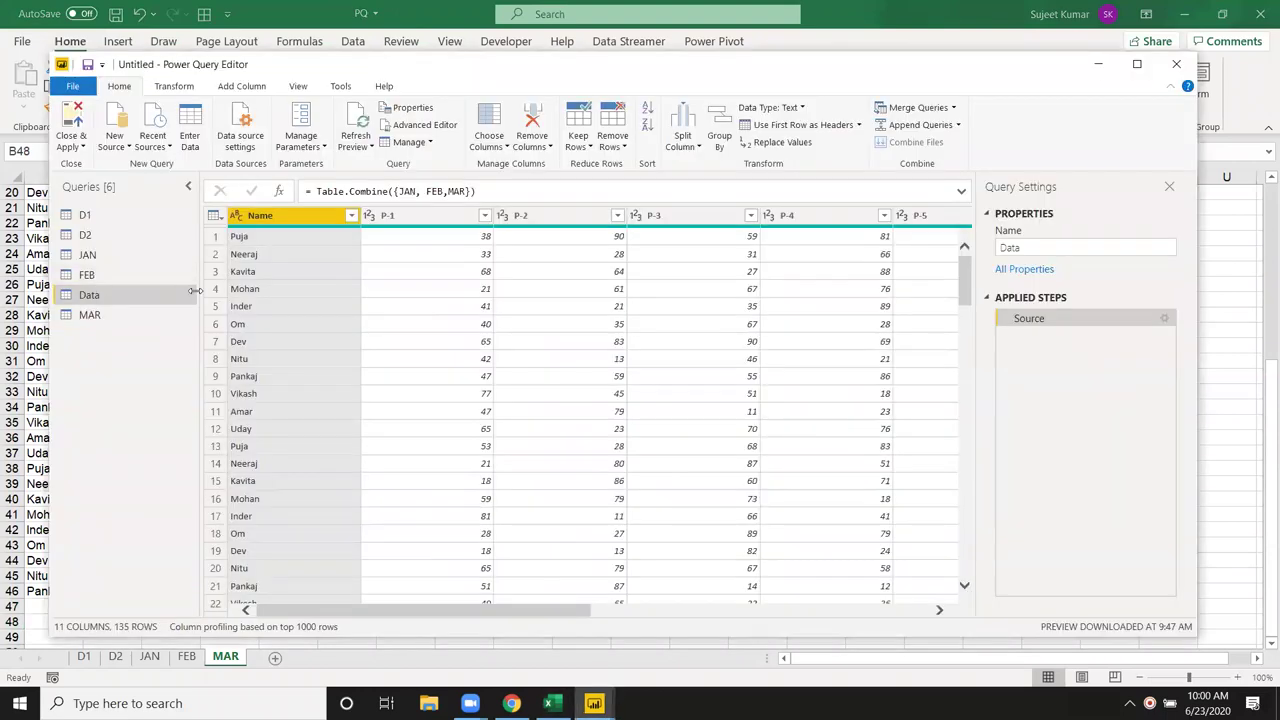
pyautogui.scroll(-20, 478, 325)
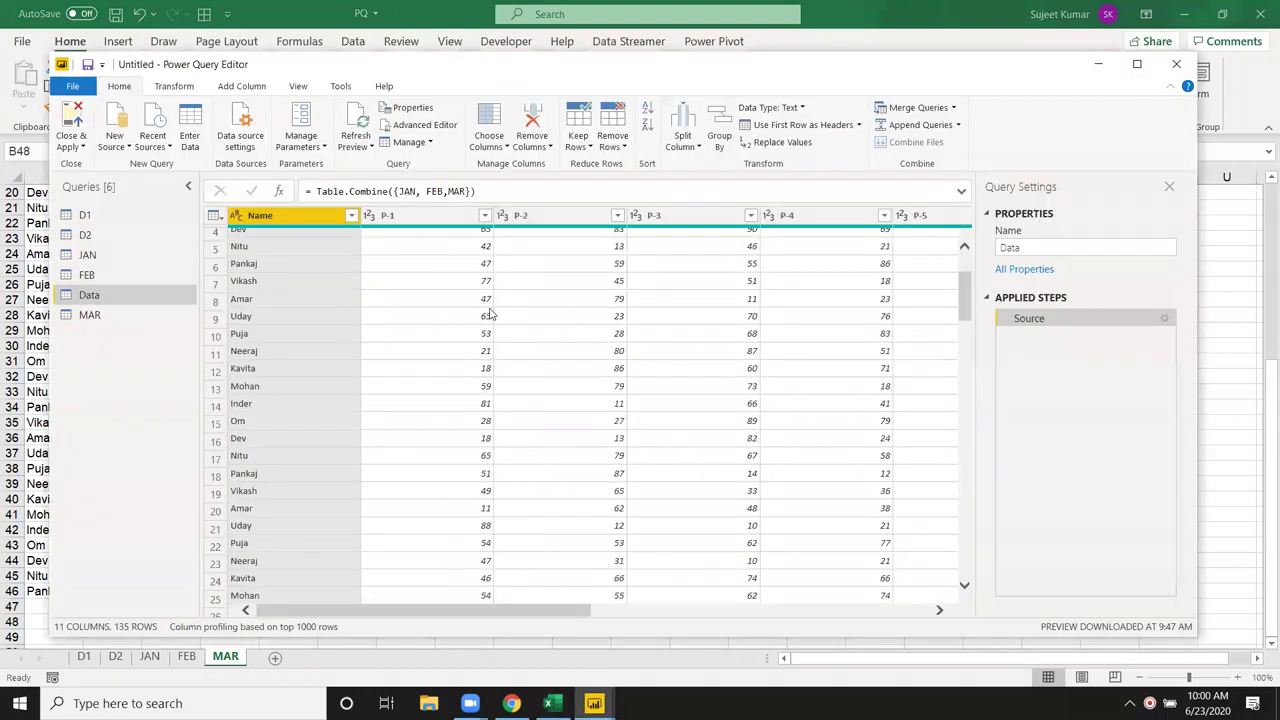
pyautogui.scroll(-19, 478, 325)
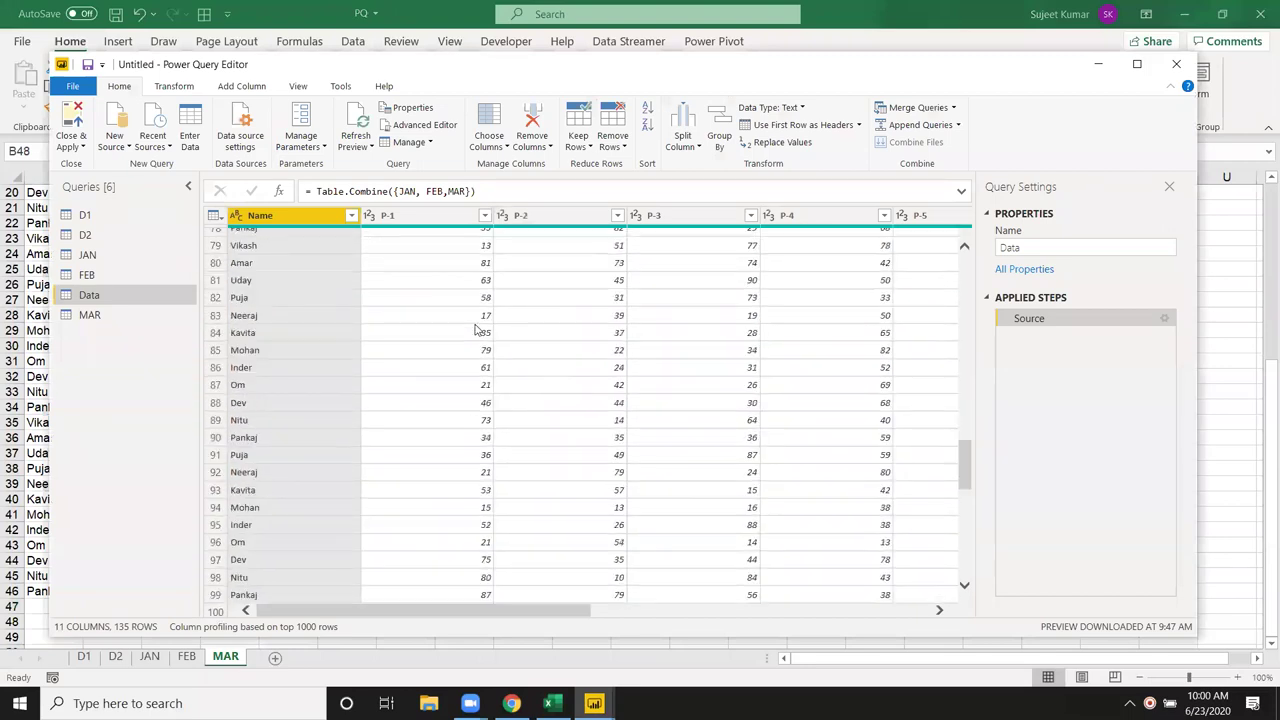
pyautogui.scroll(12, 466, 334)
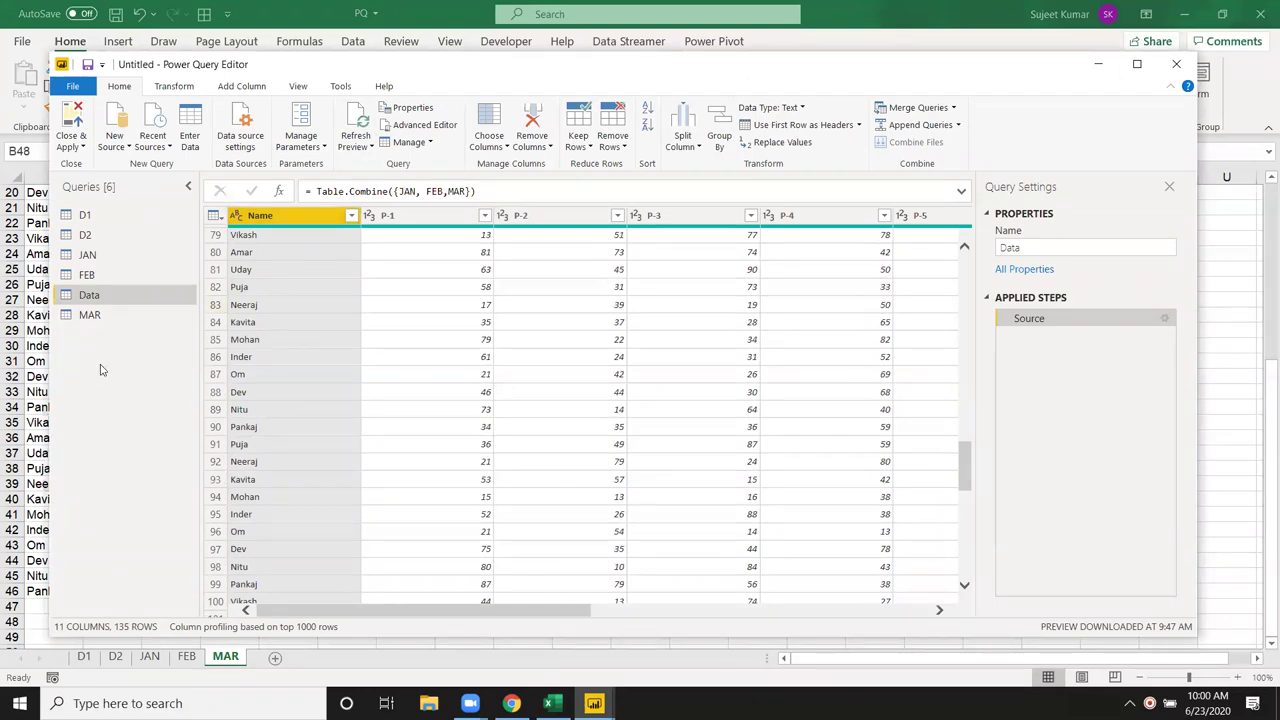
pyautogui.scroll(6, 240, 368)
pyautogui.scroll(20, 263, 268)
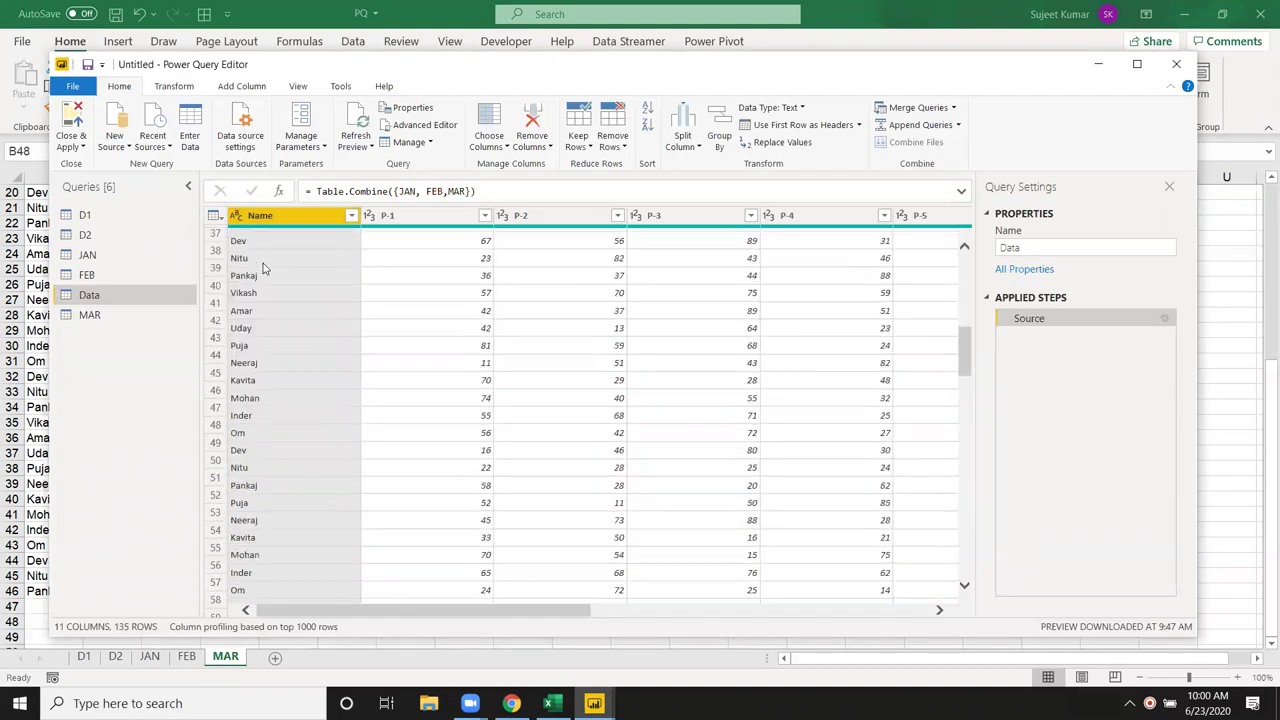
# - Remove MAR from the Data query's formula so that it combines only JAN and FEB
pyautogui.click(120, 276)
pyautogui.click(100, 296)
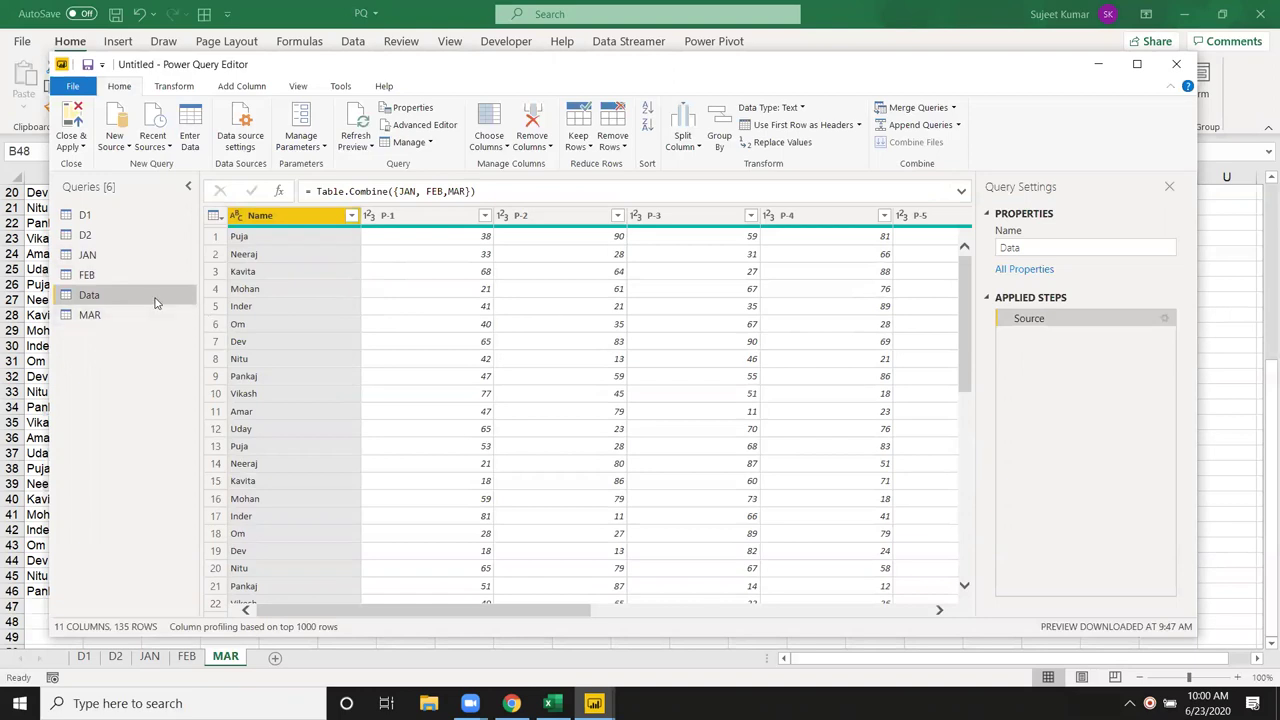
pyautogui.click(451, 191)
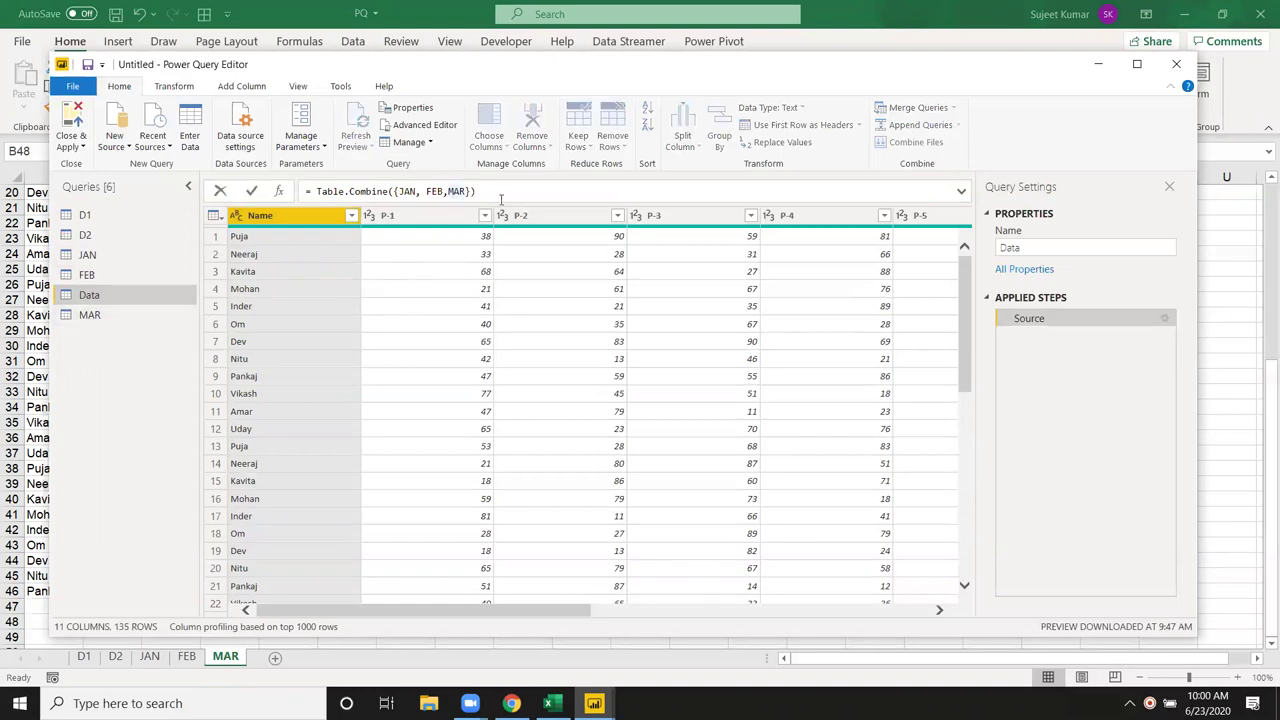
pyautogui.press('BackSpace')
pyautogui.press('BackSpace')
pyautogui.press('BackSpace')
pyautogui.press('Return')
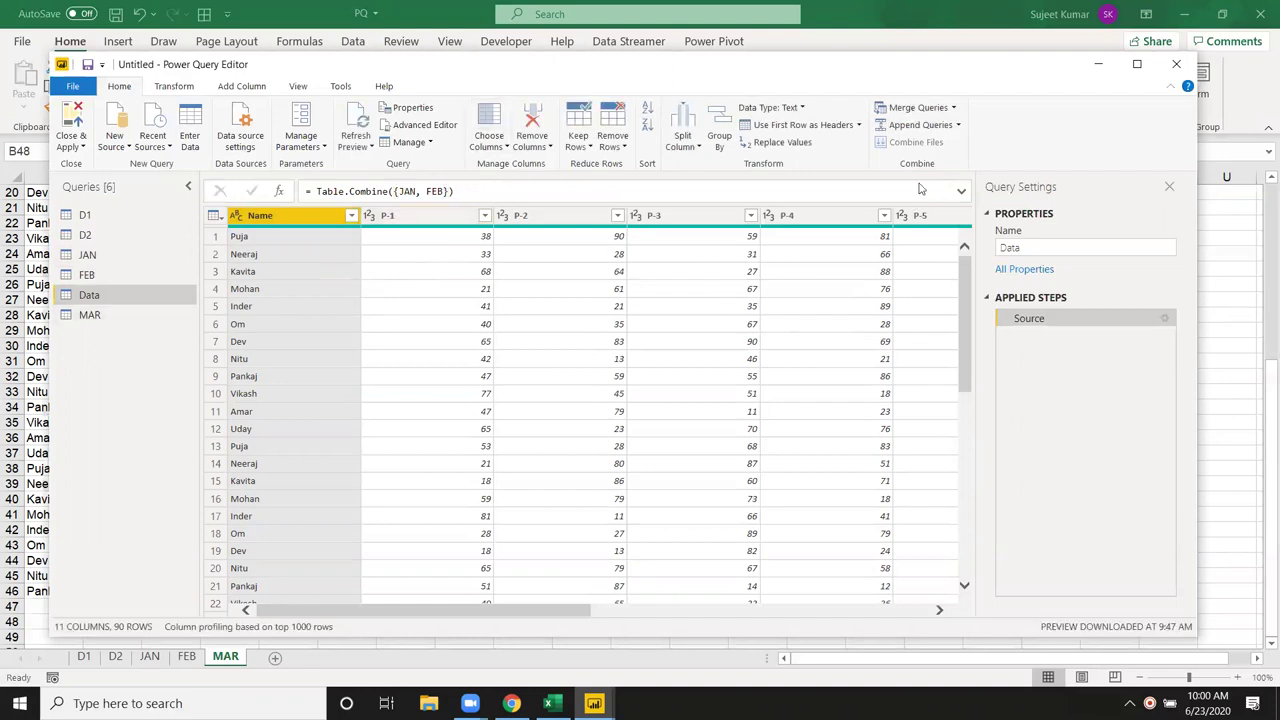
# - Append the MAR table to the existing Data query as a two-table append
pyautogui.click(935, 125)
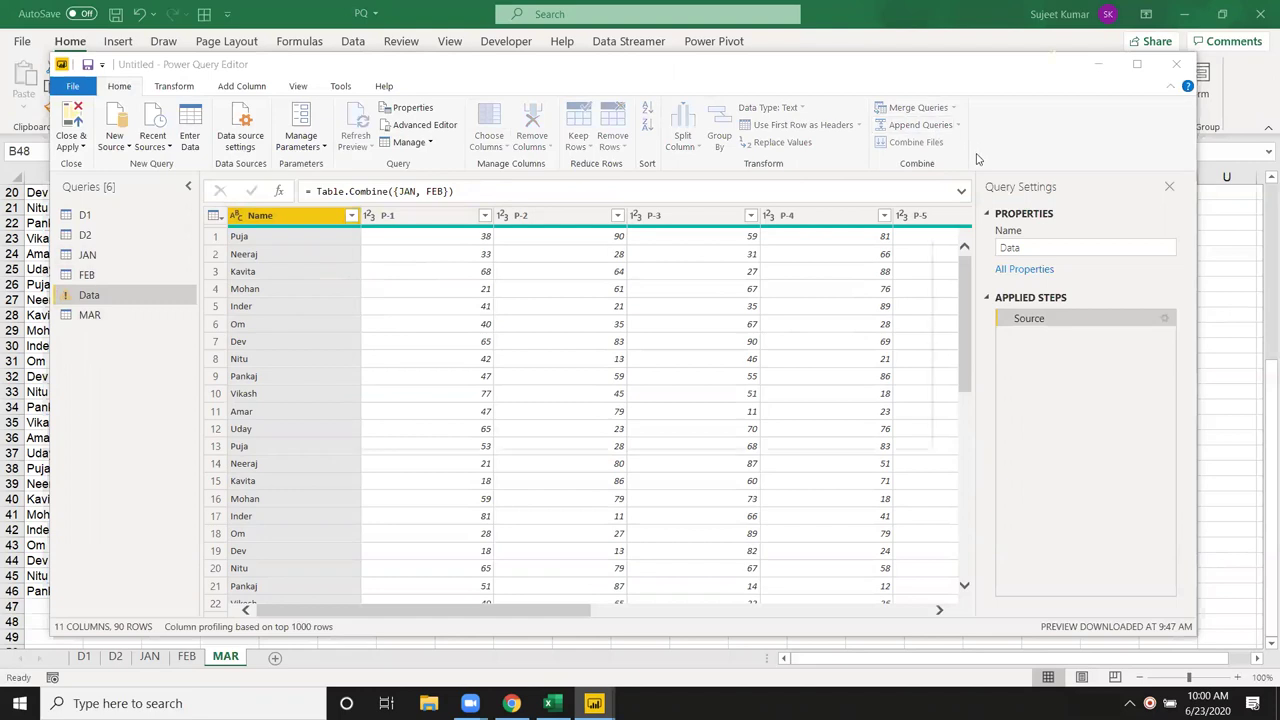
pyautogui.press('Escape')
pyautogui.click(957, 128)
pyautogui.click(950, 146)
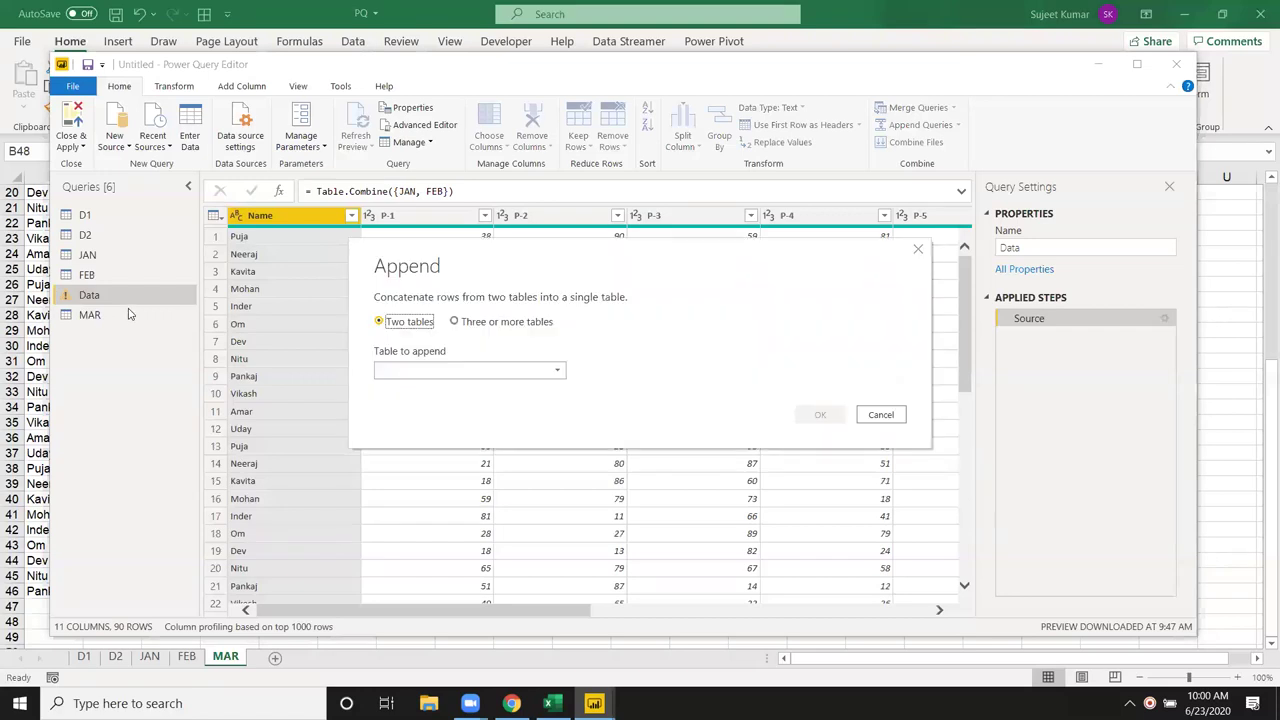
pyautogui.click(418, 376)
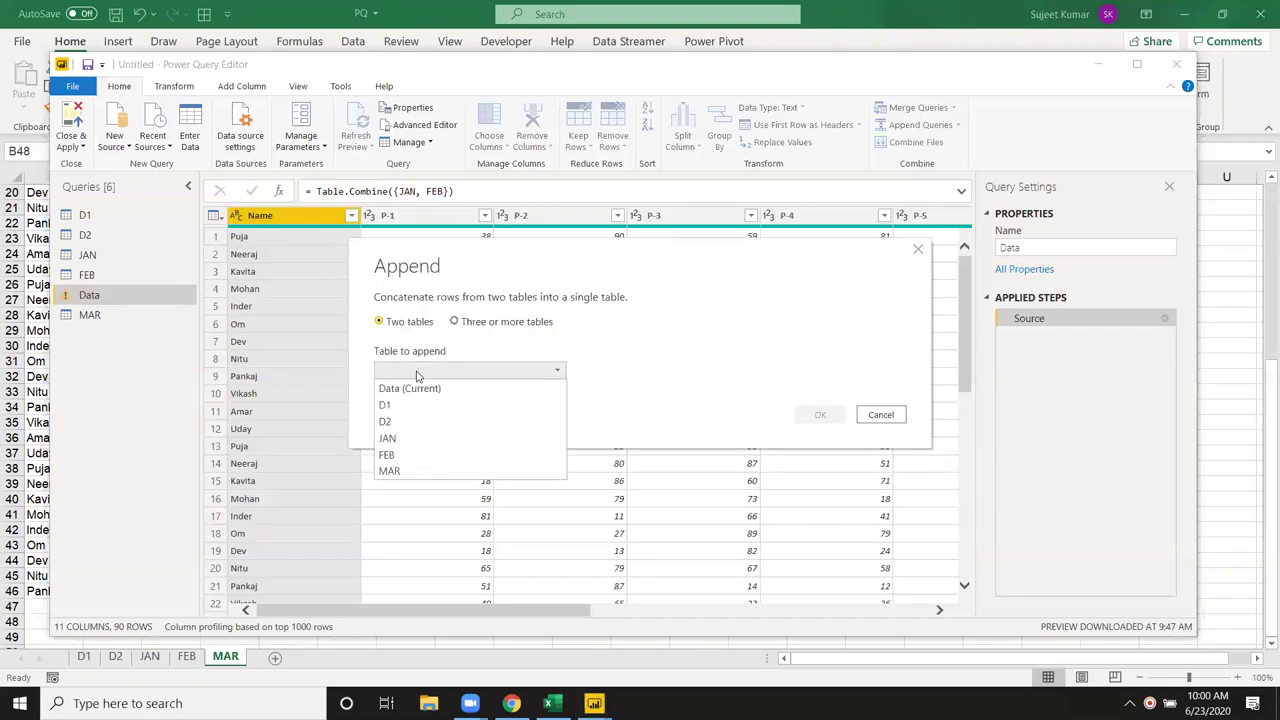
pyautogui.click(402, 471)
pyautogui.click(820, 416)
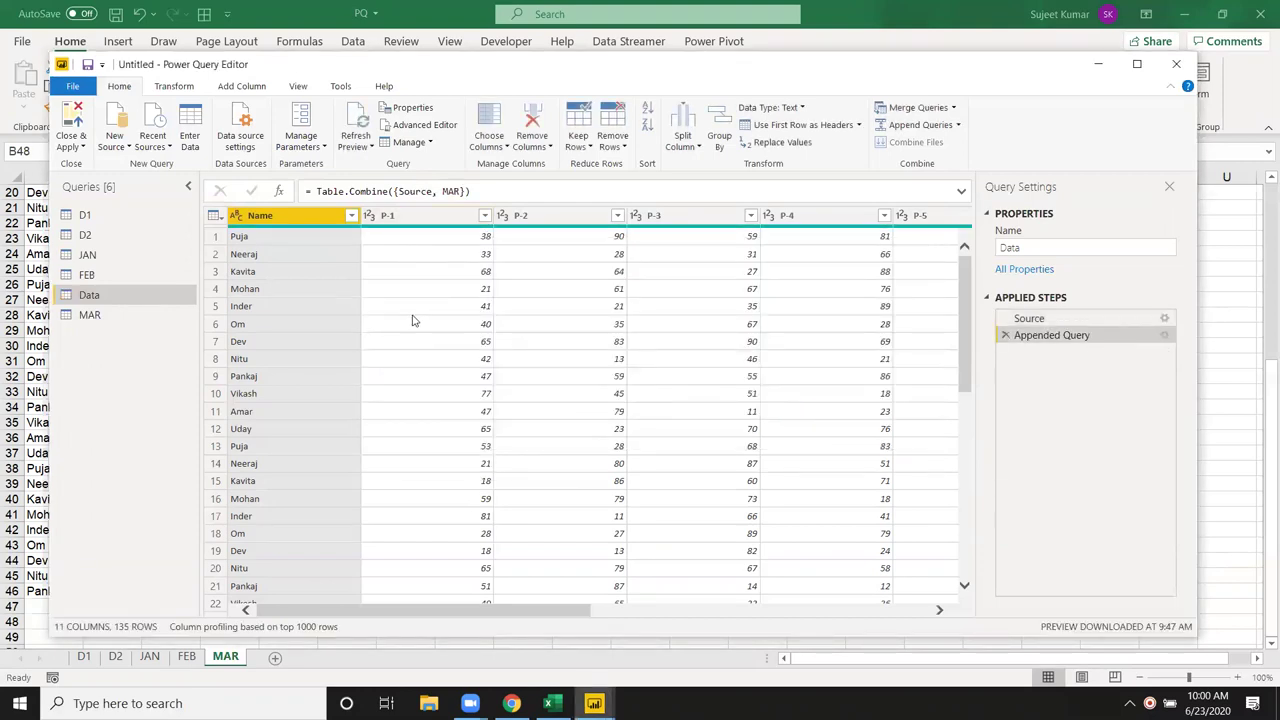
# - Review the appended Data rows, the transform and add-column commands available for D1, and the Data, MAR and FEB queries
pyautogui.click(402, 361)
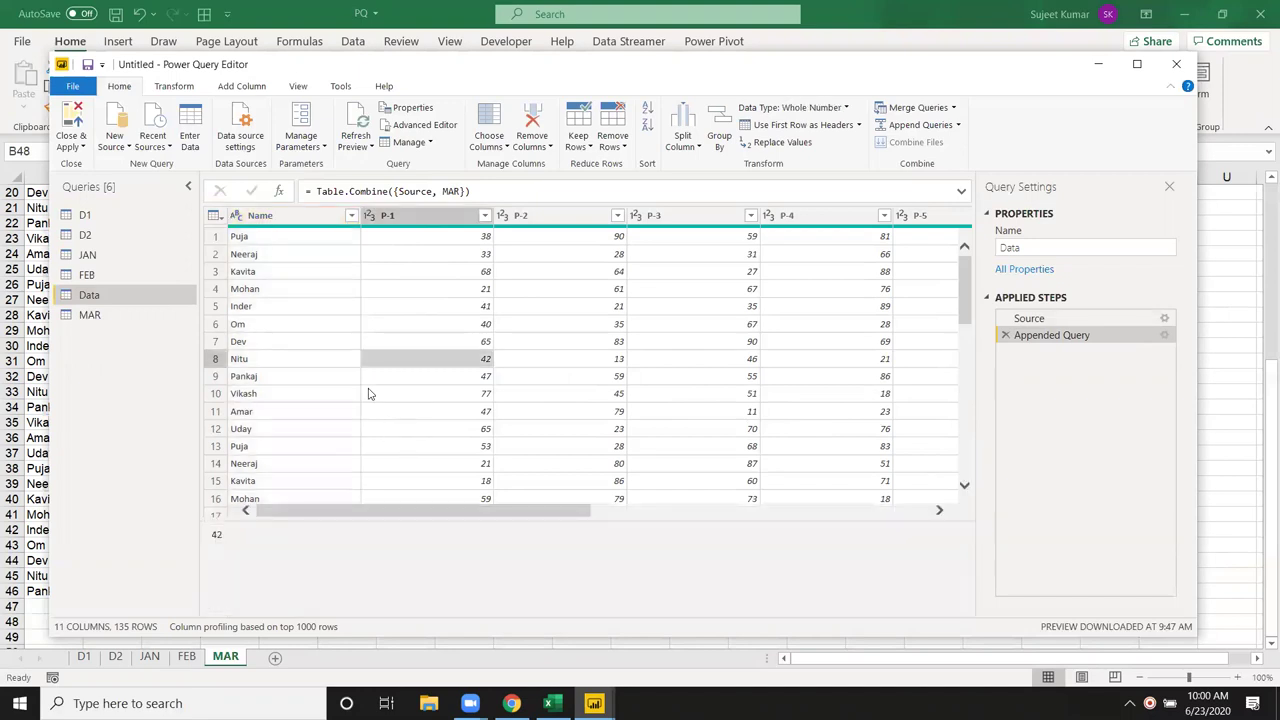
pyautogui.click(343, 254)
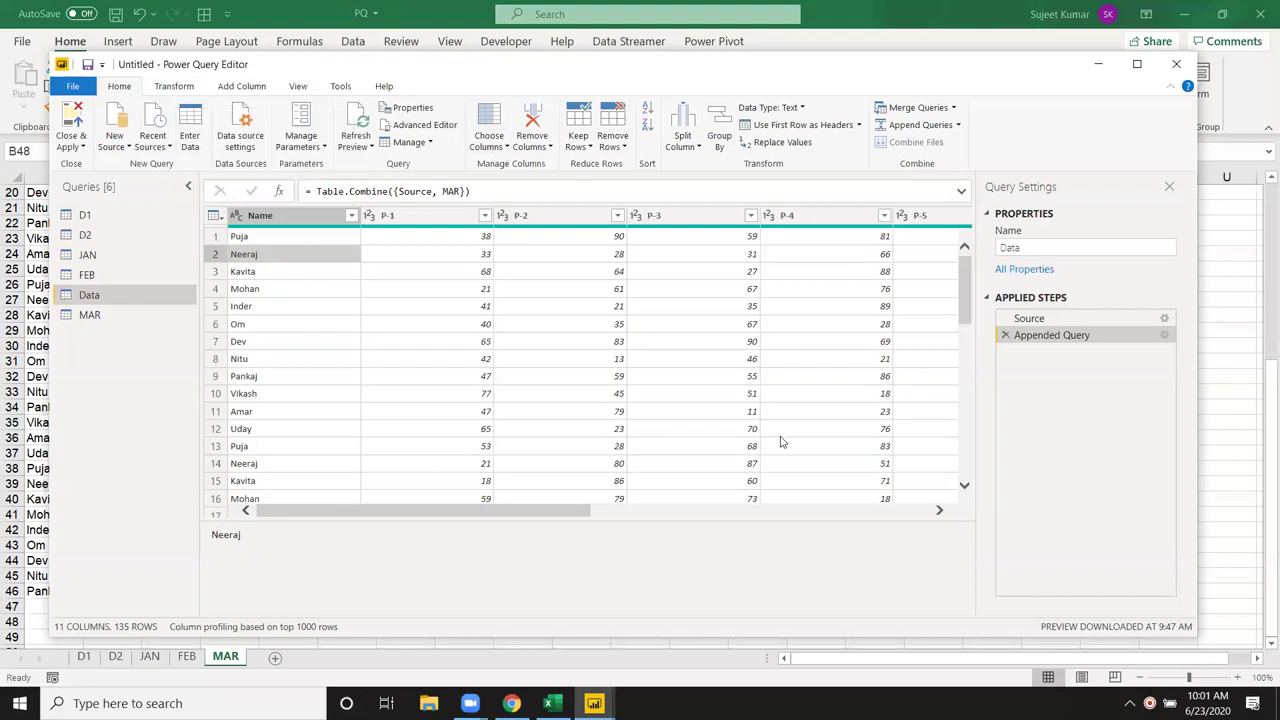
pyautogui.click(780, 343)
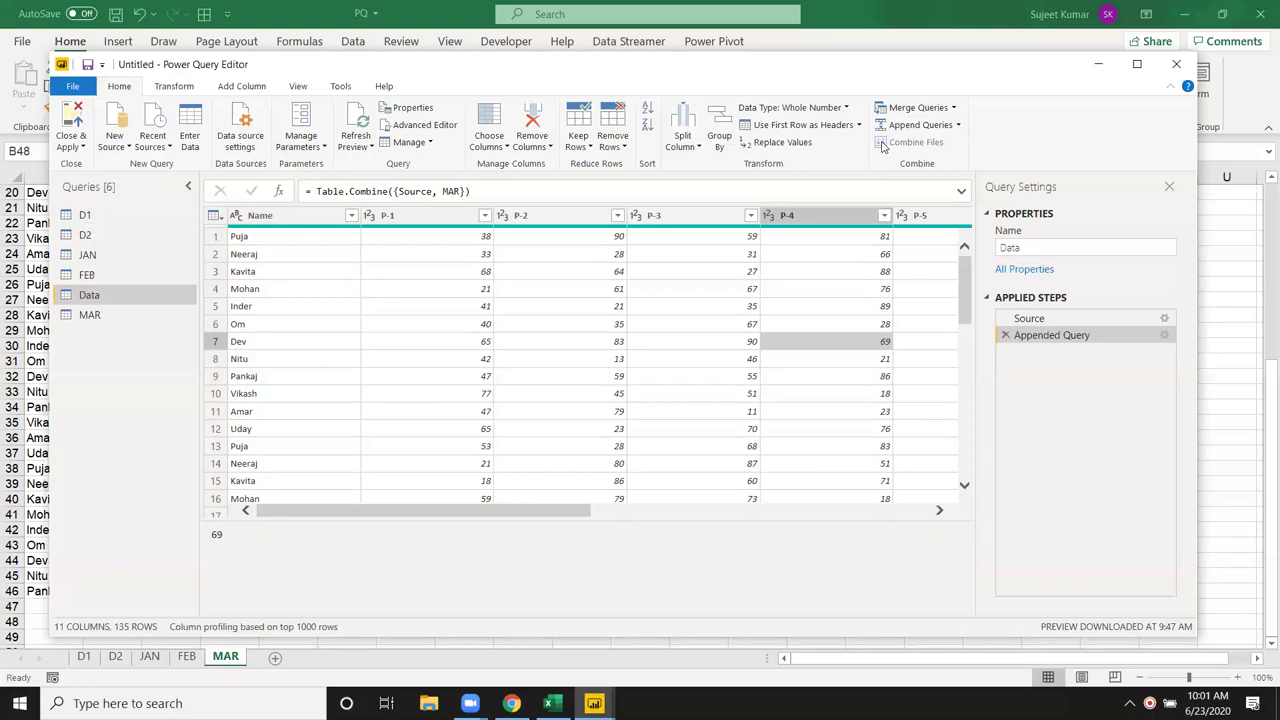
pyautogui.click(121, 222)
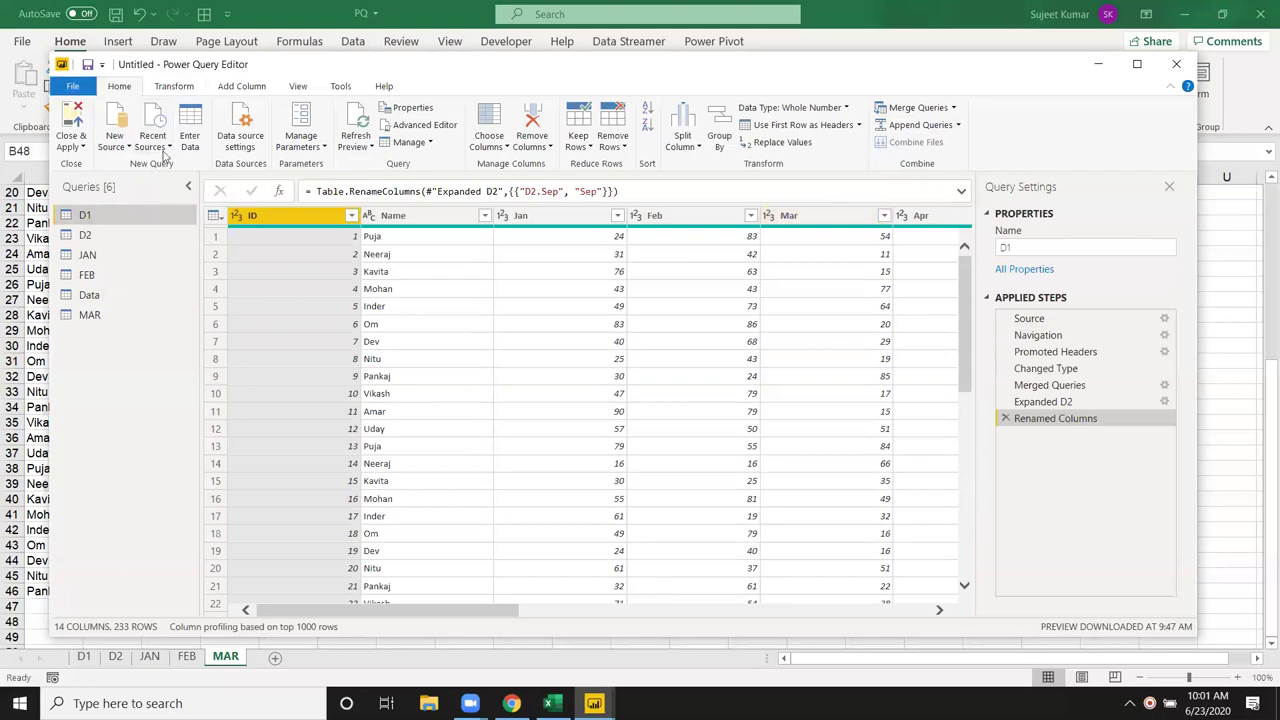
pyautogui.click(172, 88)
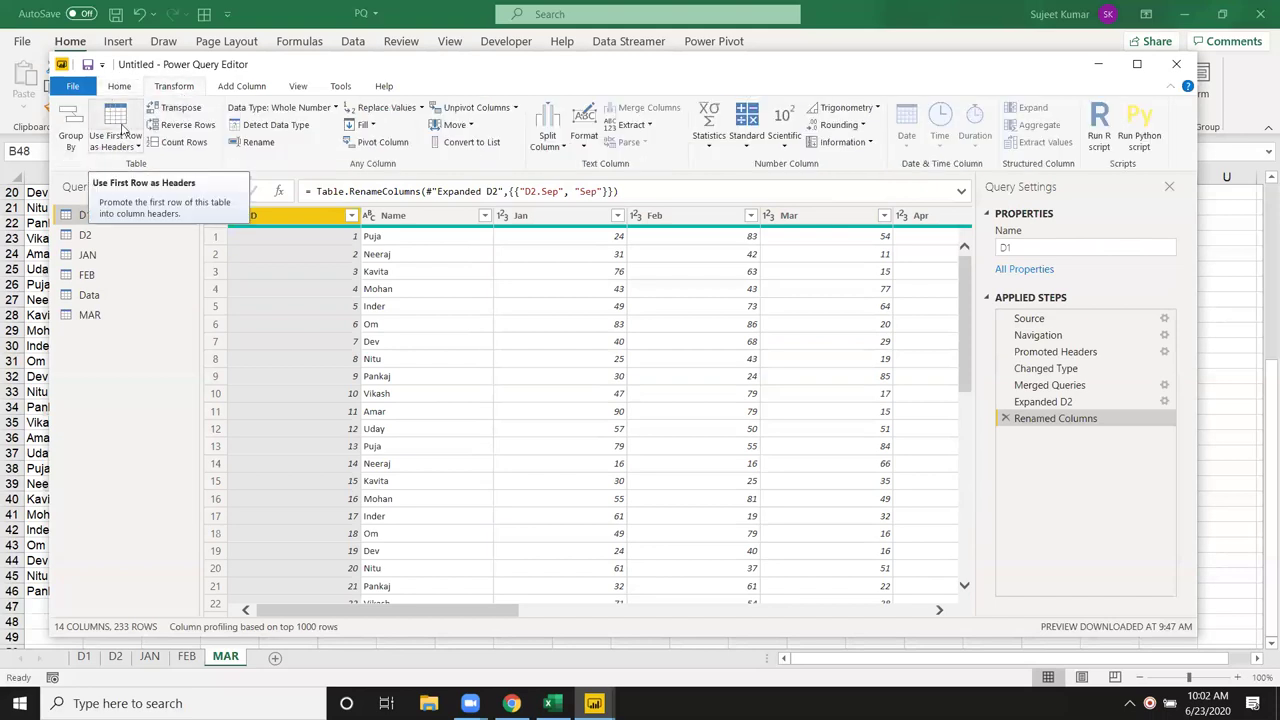
pyautogui.click(242, 87)
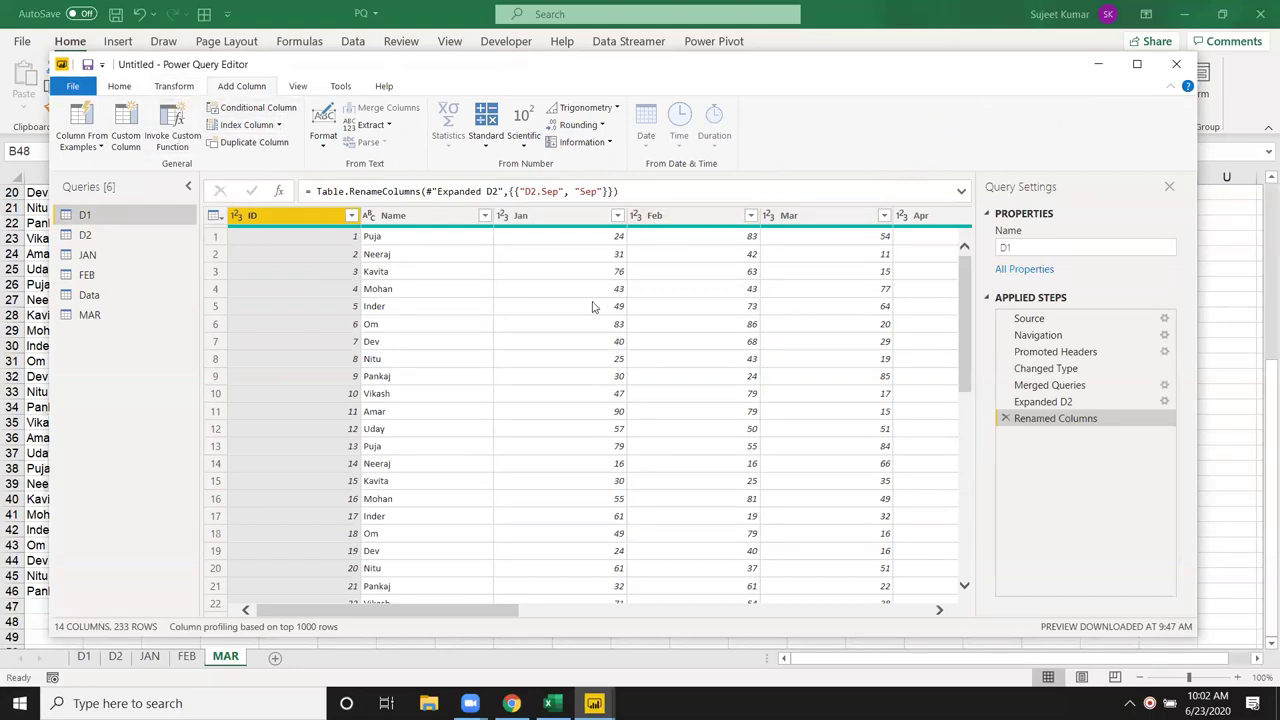
pyautogui.click(112, 302)
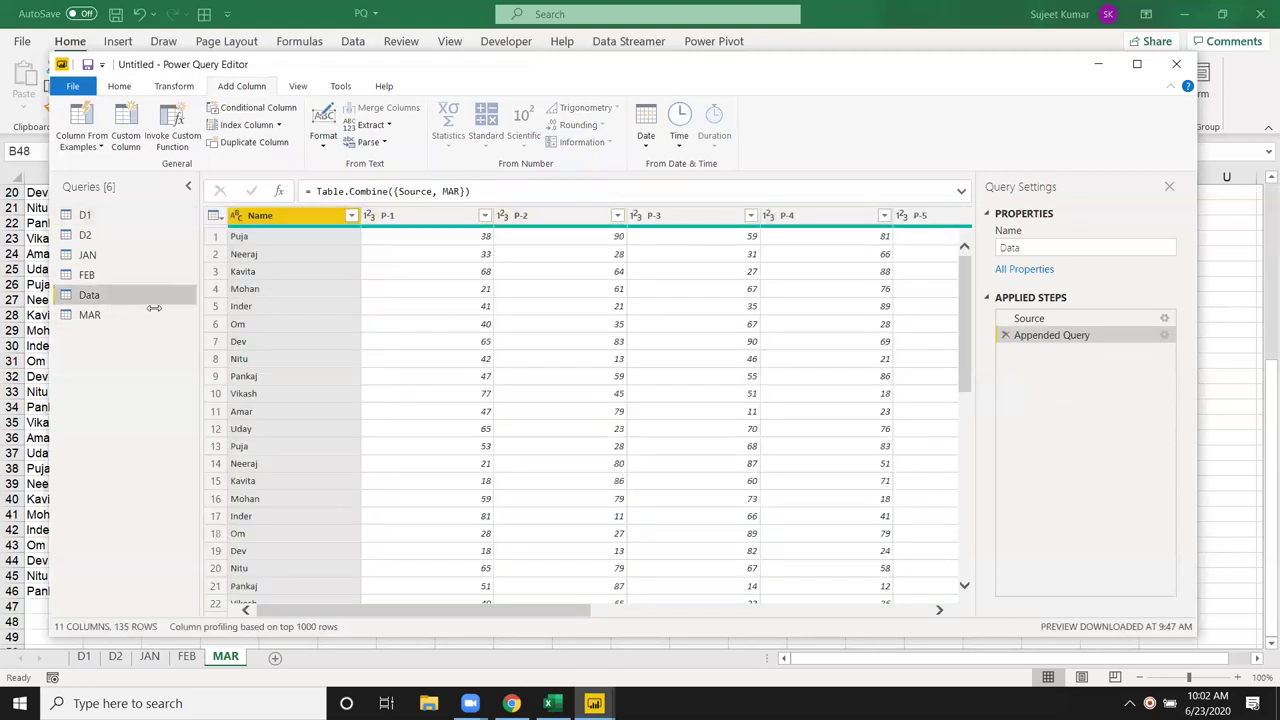
pyautogui.click(126, 321)
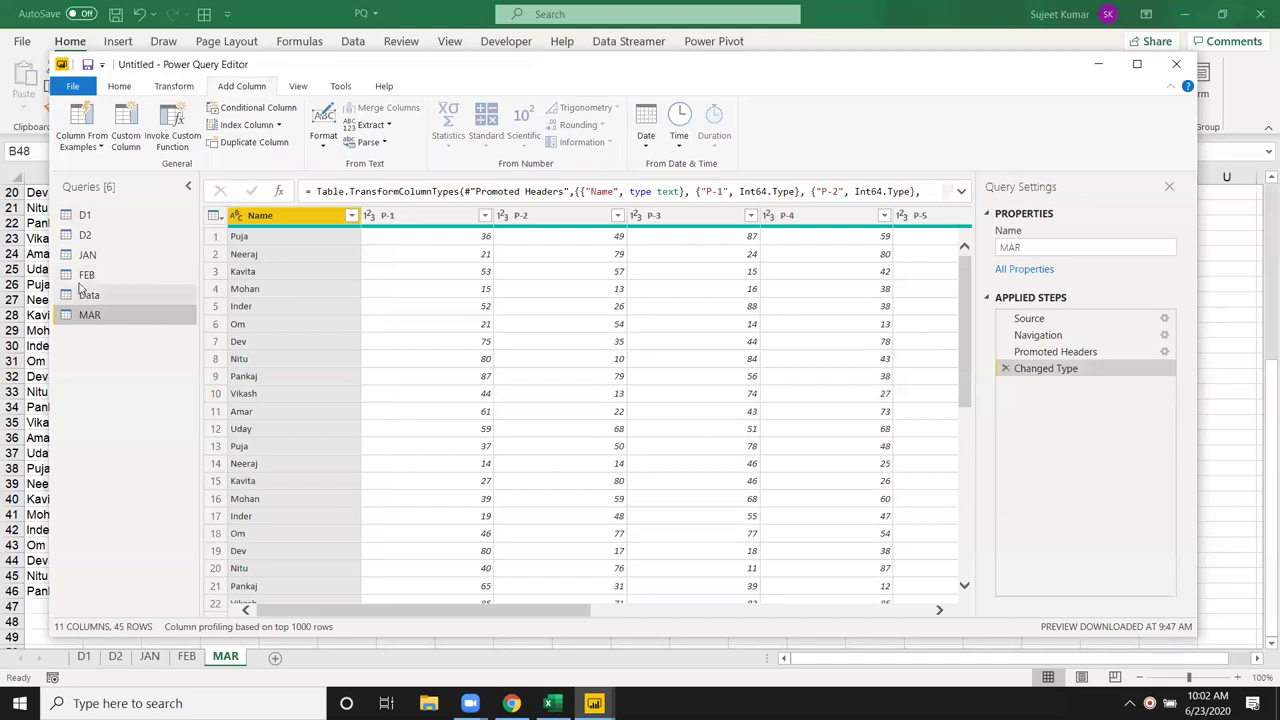
pyautogui.click(84, 278)
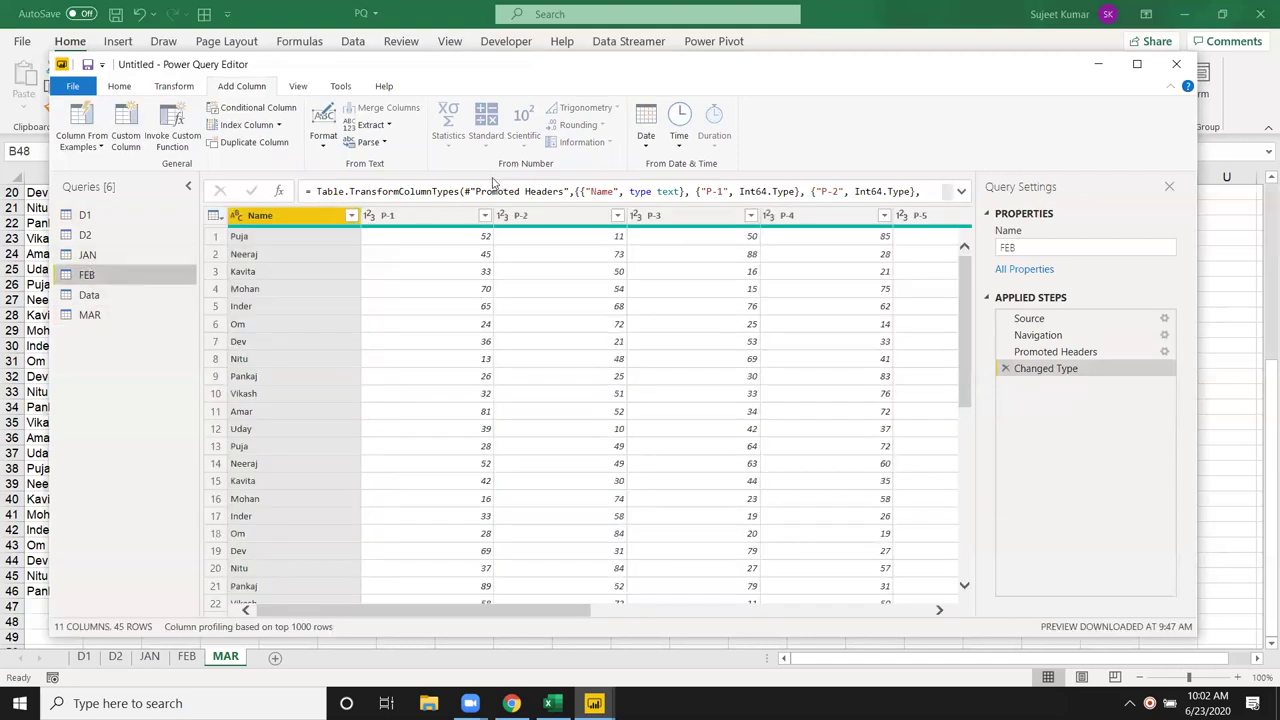
pyautogui.click(409, 191)
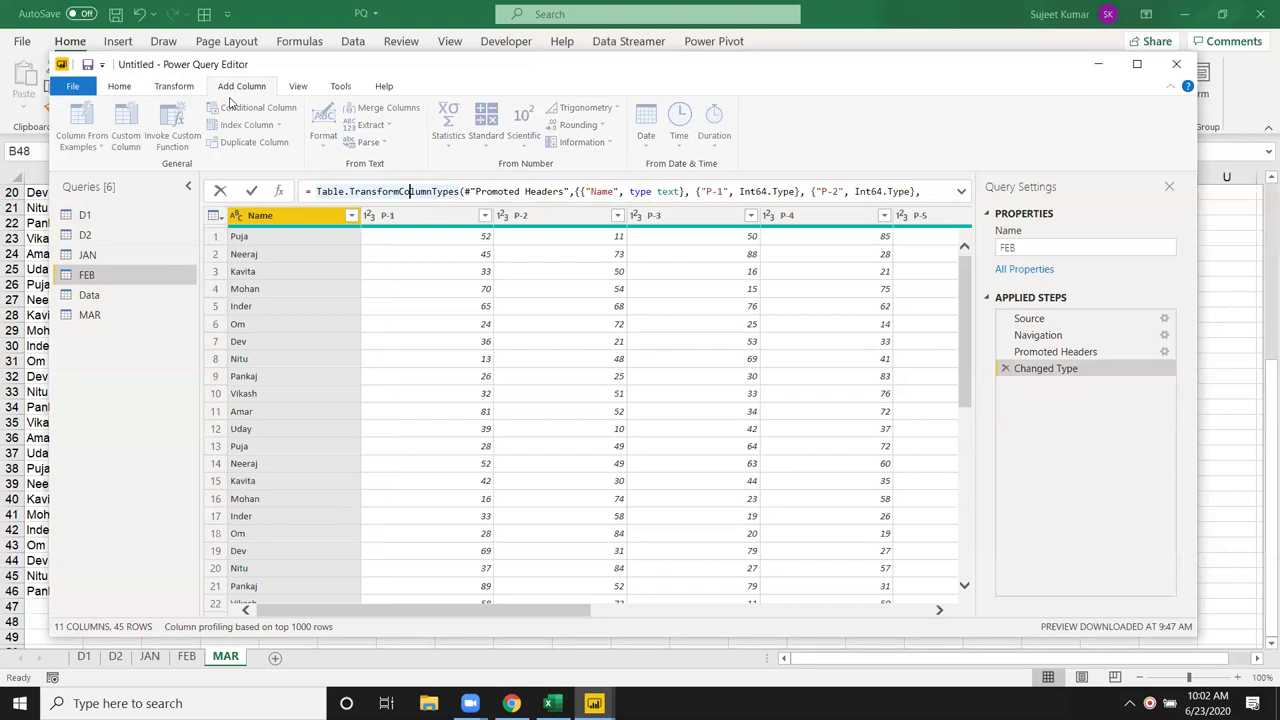
# - Try to close the Power Query Editor, leave the choice about applying changes unanswered, and show the Windows desktop
pyautogui.click(1176, 64)
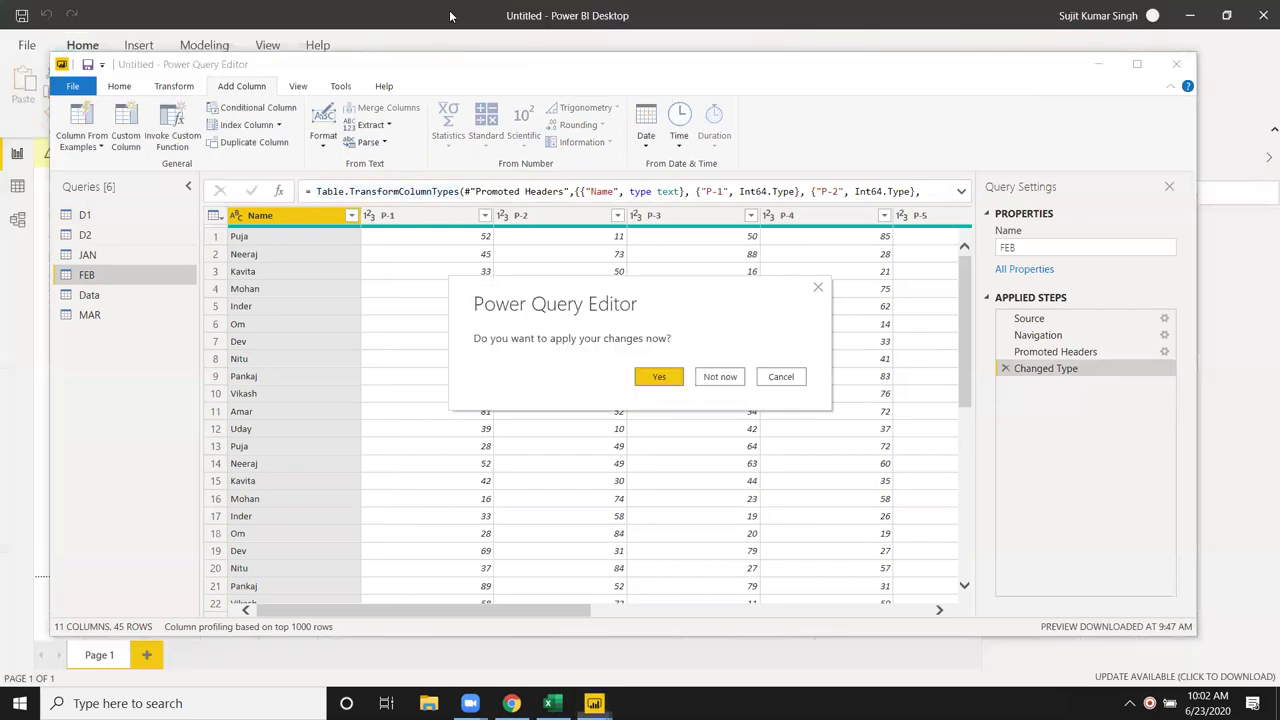
pyautogui.press('super+d')
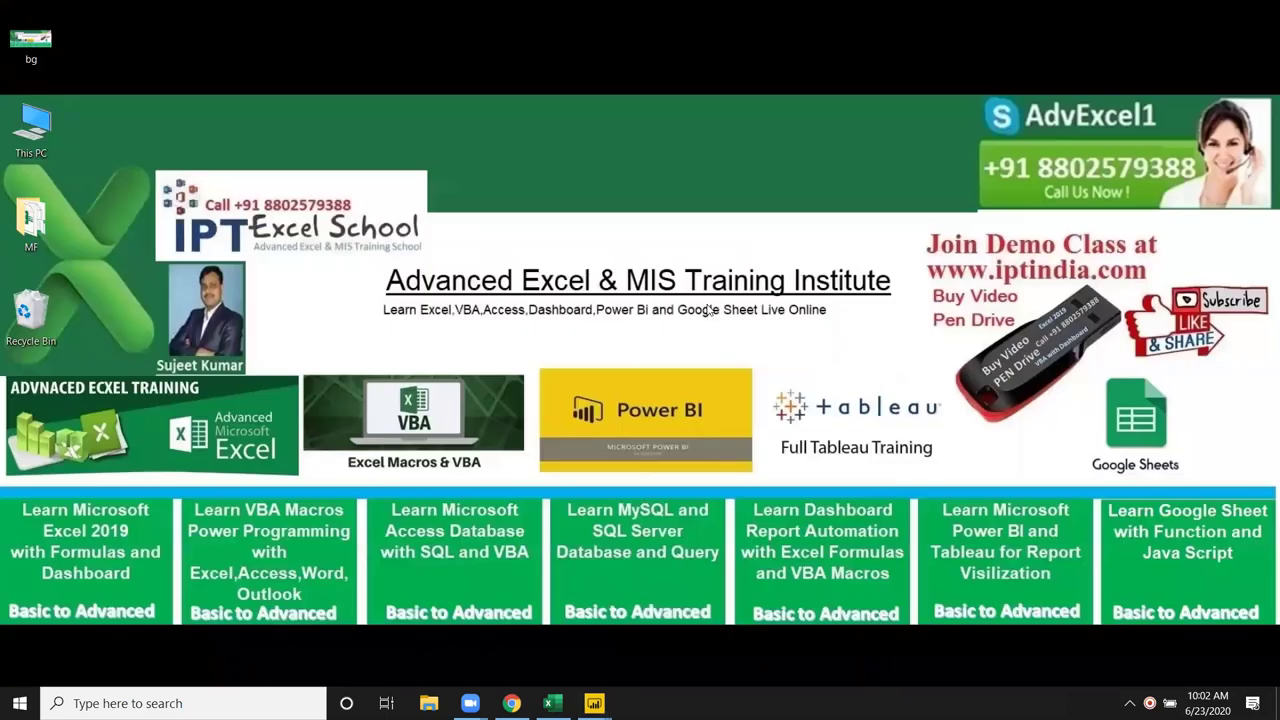